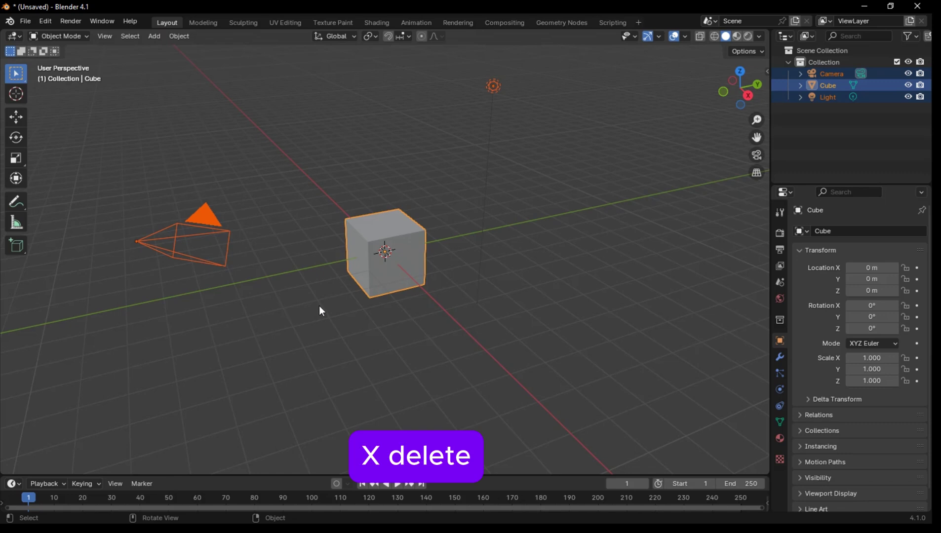
- Delete the default camera, cube and light, and turn on the Screencast Keys overlay
left_click(321, 305)
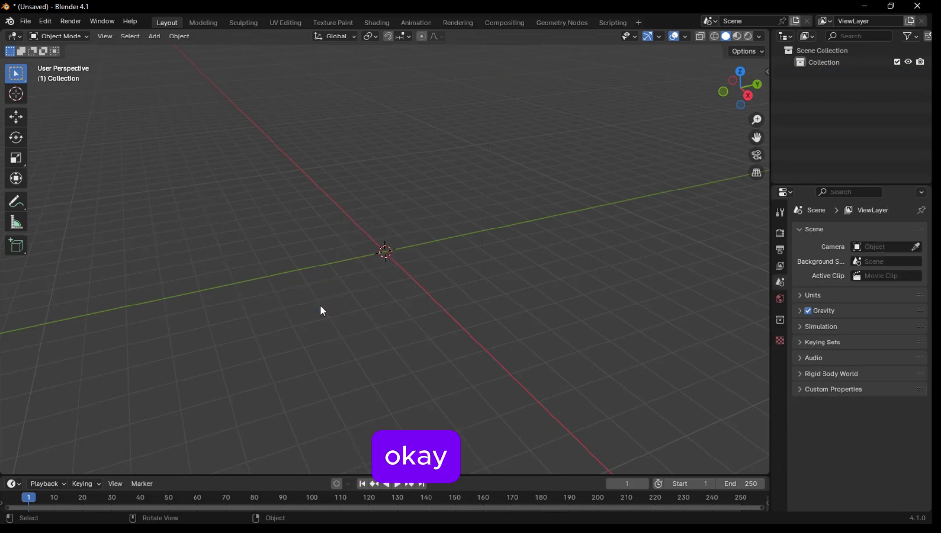
key("n")
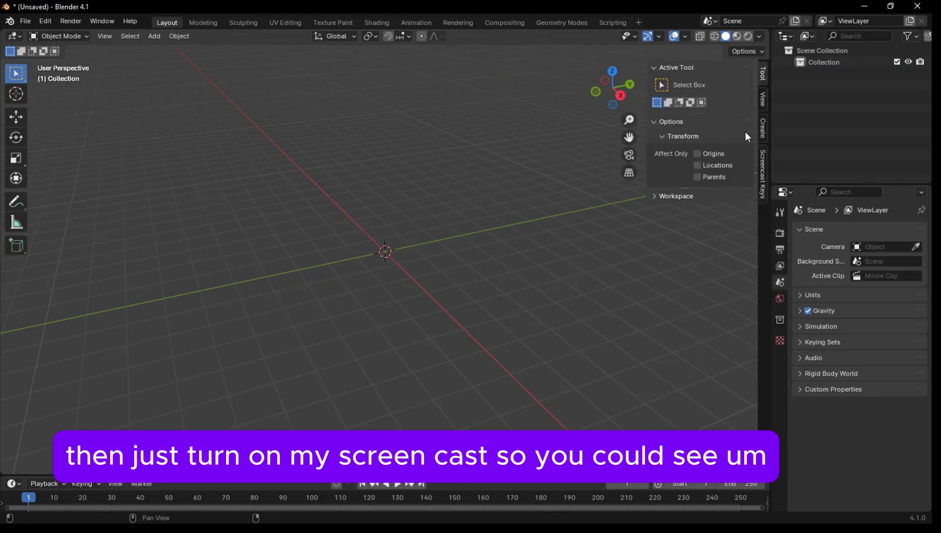
left_click(761, 158)
left_click(655, 68)
left_click(662, 68)
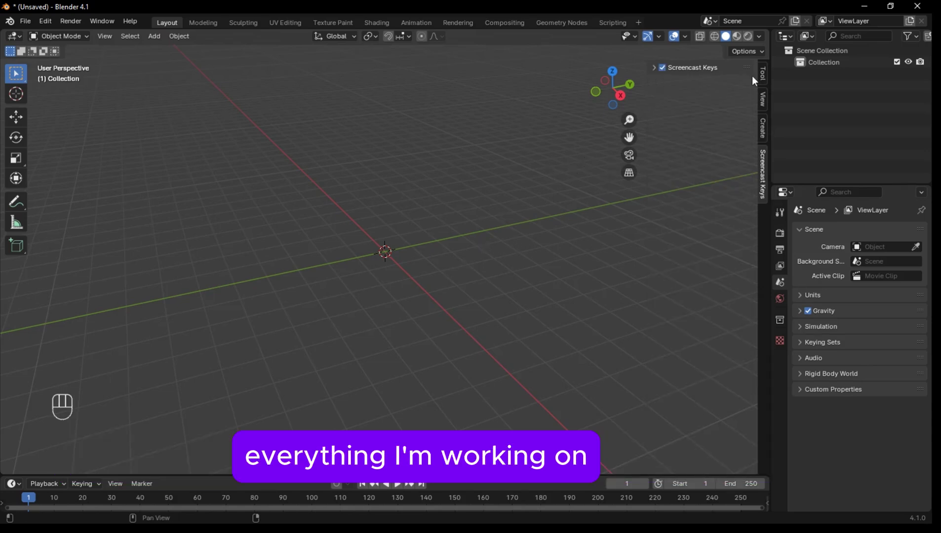
key("n")
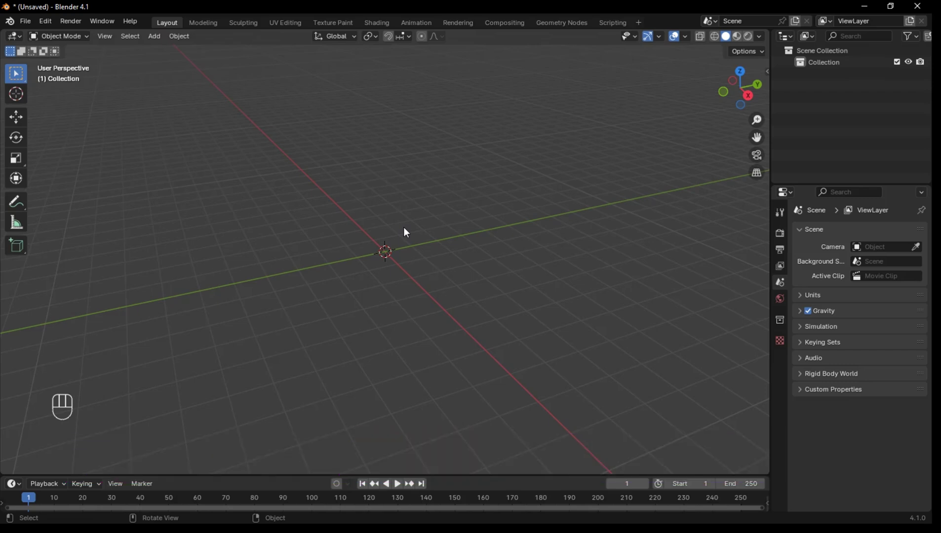
- Add a Monkey mesh to the empty scene and show it in the front orthographic view
key("shift+a")
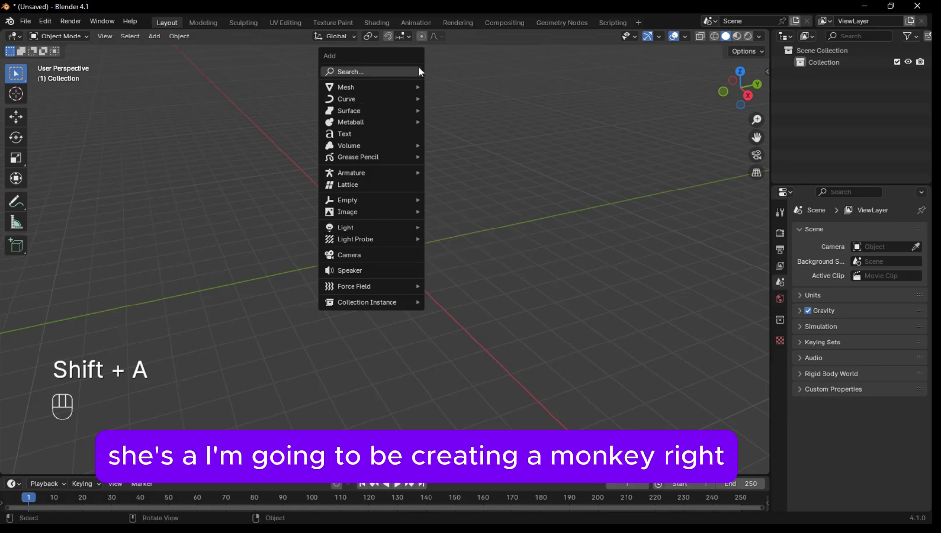
mouse_move(408, 87)
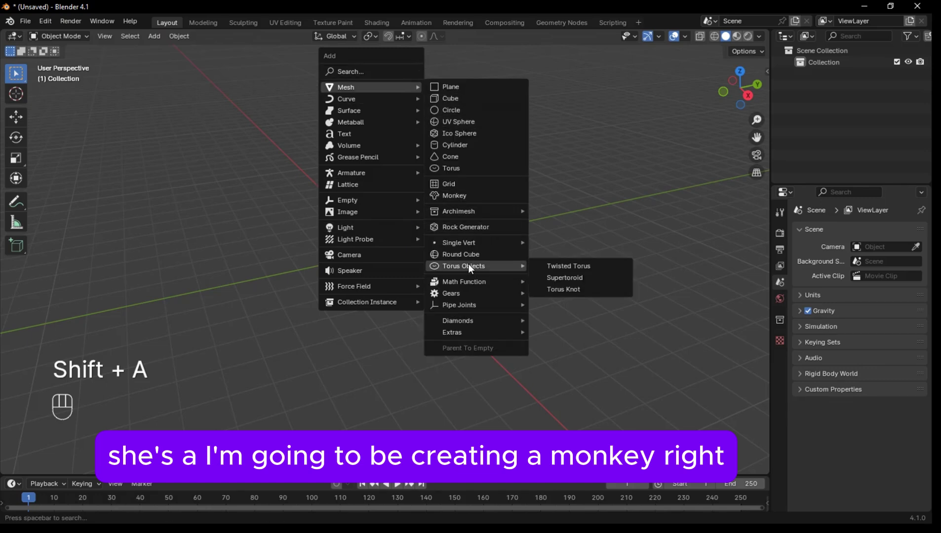
left_click(465, 192)
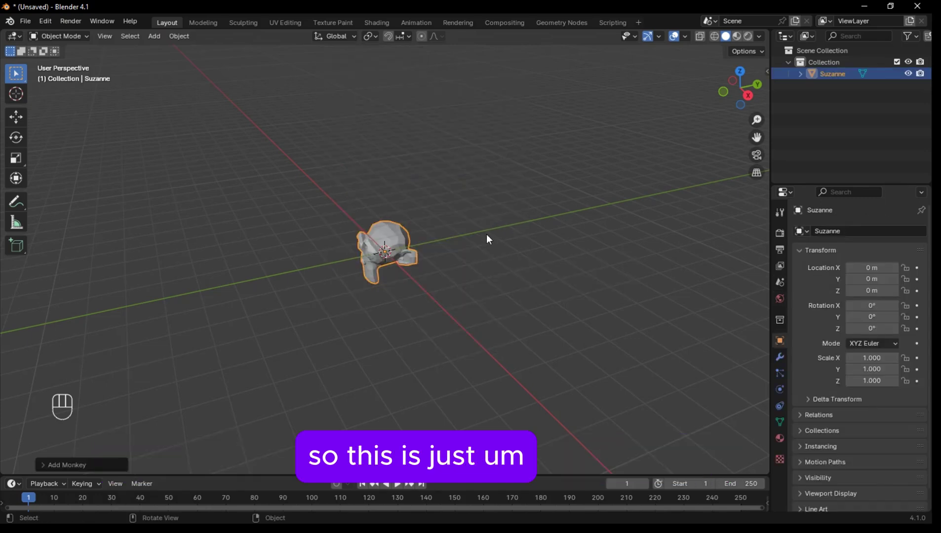
key("KP_1")
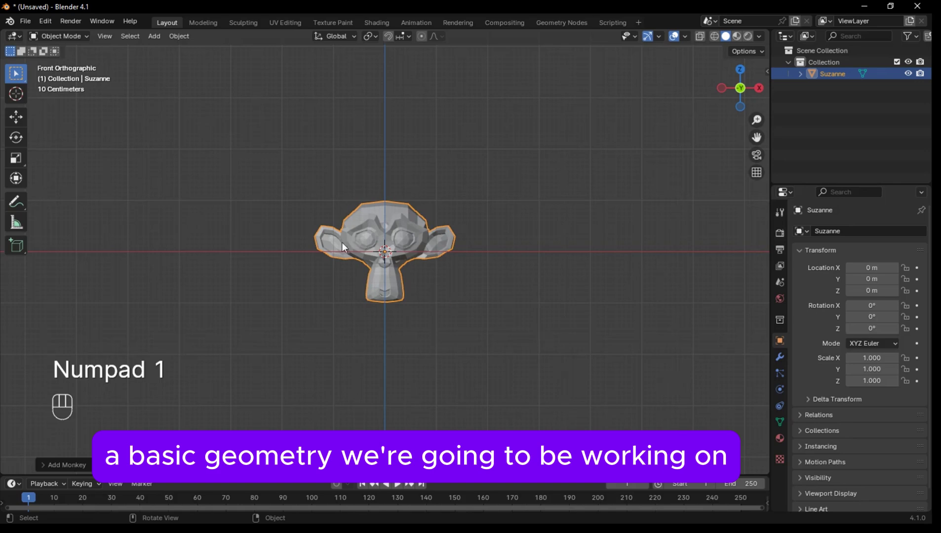
scroll(440, 223, "up", 7)
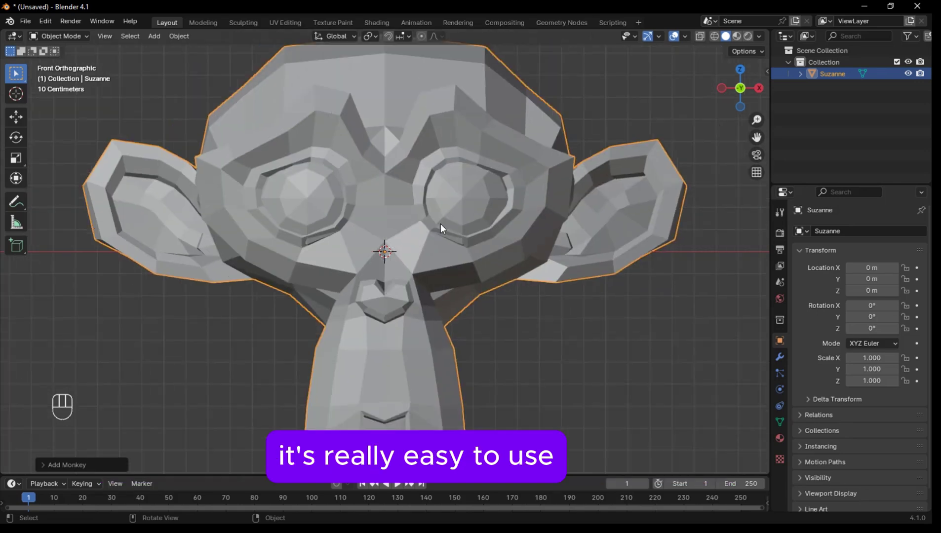
scroll(441, 224, "down", 8)
scroll(441, 224, "up", 5)
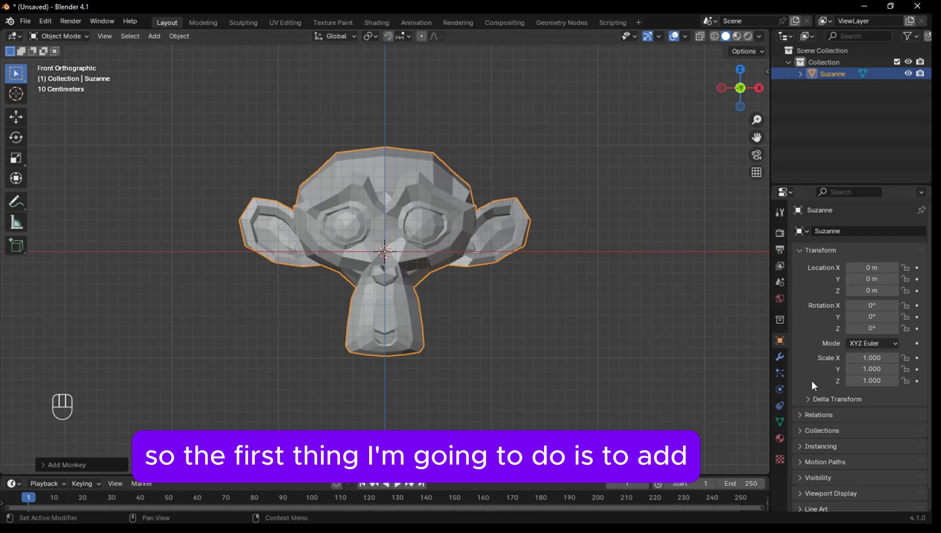
- Add a Subdivision Surface modifier to the monkey head and set its viewport levels to 3
left_click(780, 357)
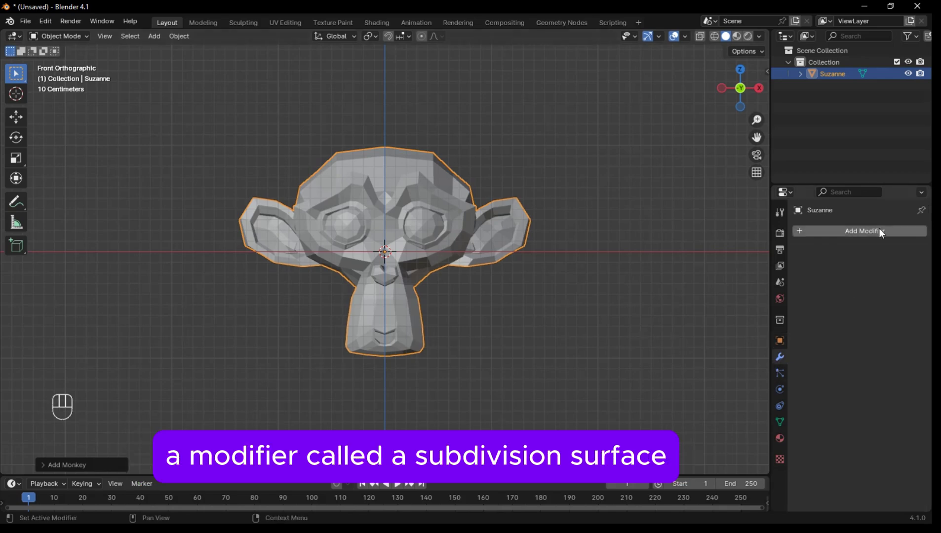
left_click(893, 231)
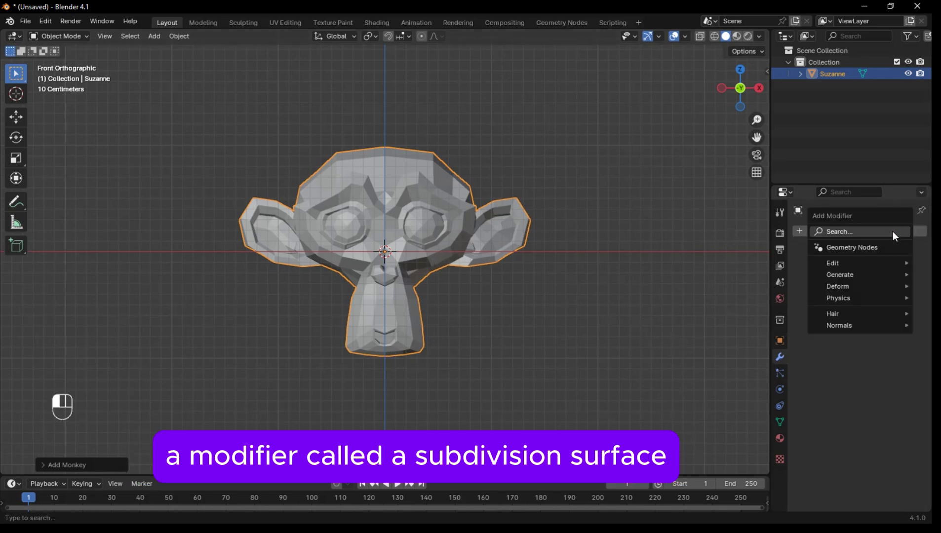
left_click(889, 236)
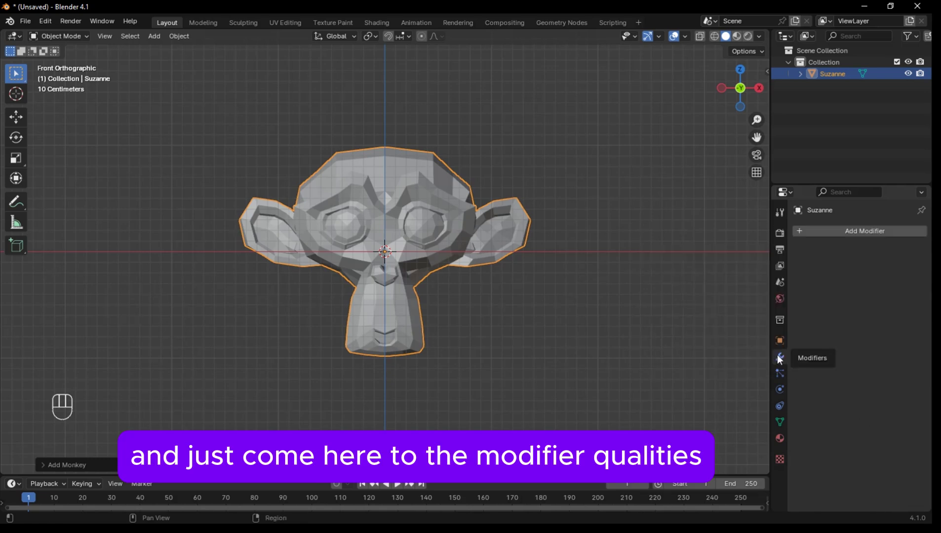
left_click(858, 233)
left_click(850, 232)
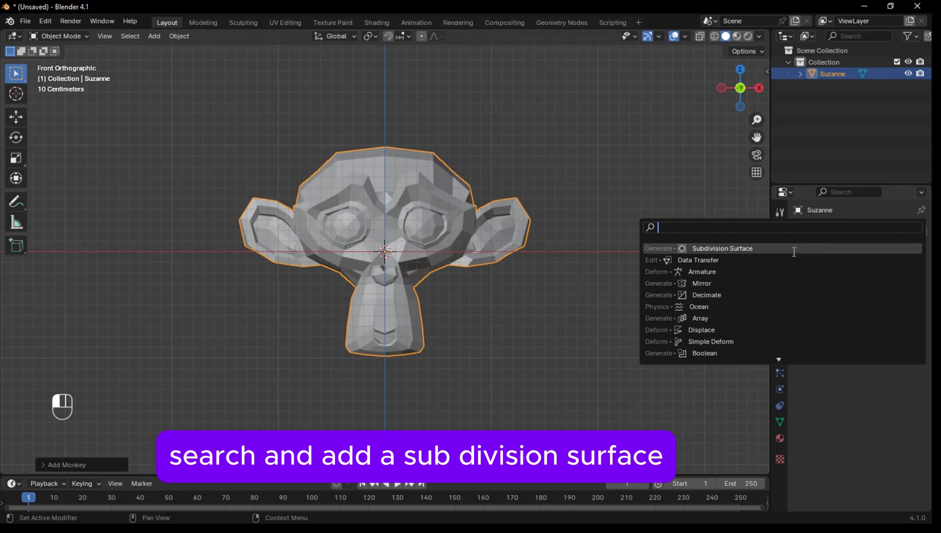
left_click(770, 248)
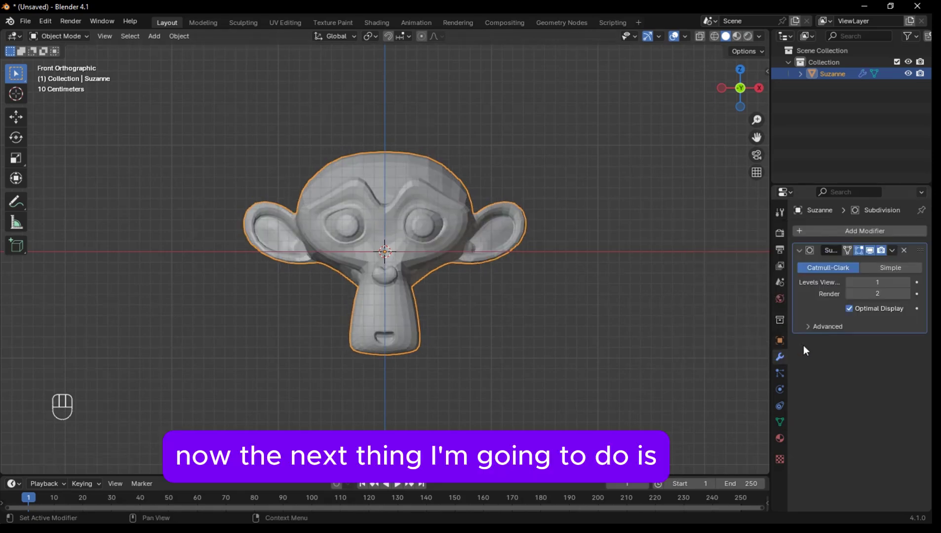
left_click(906, 282)
left_click(906, 283)
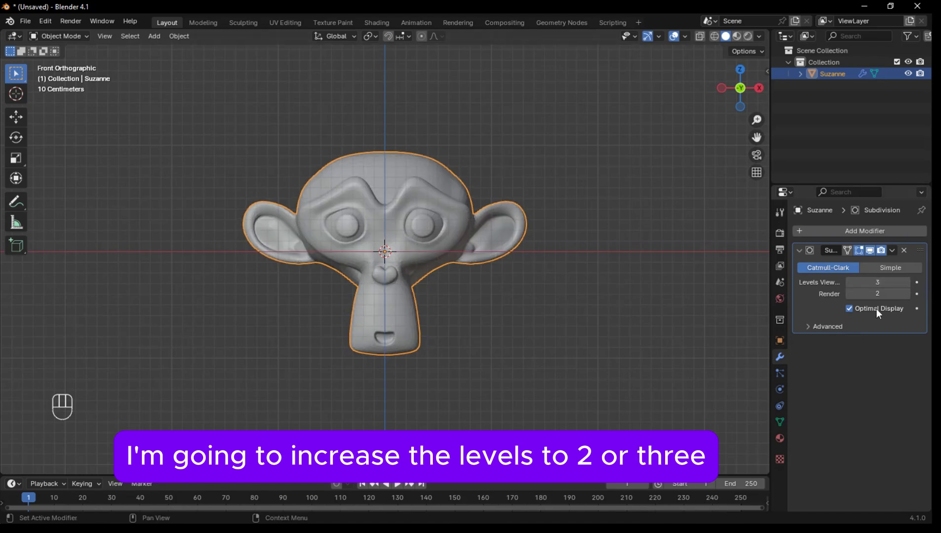
- Apply Shade Smooth to the subdivided monkey head
left_click(568, 158)
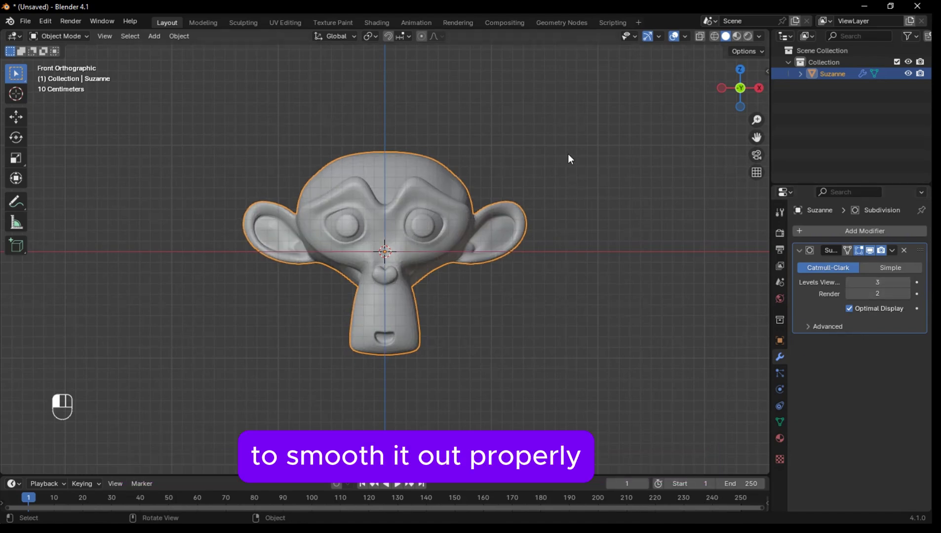
right_click(415, 179)
left_click(417, 180)
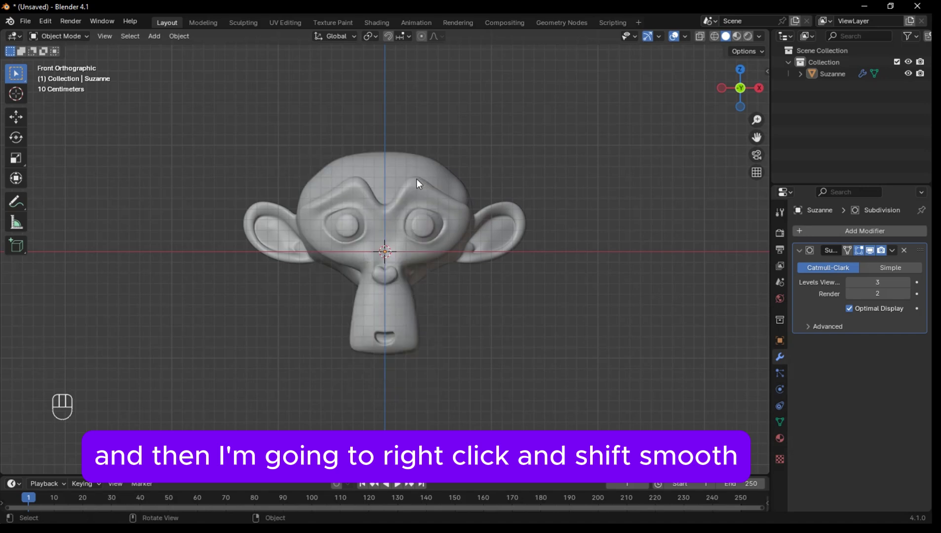
middle_click_drag(601, 210, 420, 197)
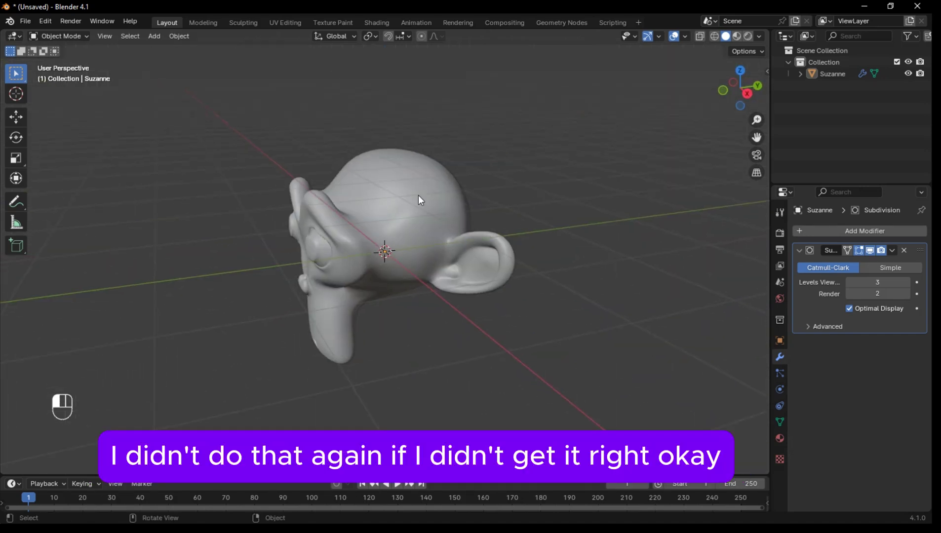
left_click(420, 197)
right_click(421, 195)
left_click(422, 197)
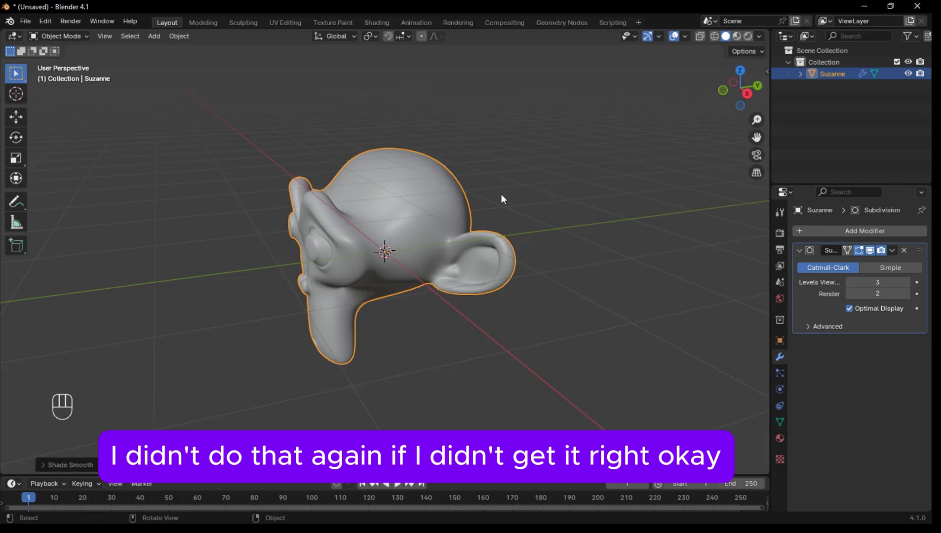
mouse_move(502, 194)
middle_mouse_down()
mouse_move(409, 206)
mouse_move(345, 196)
mouse_move(431, 210)
mouse_move(496, 206)
middle_mouse_up()
key("KP_1")
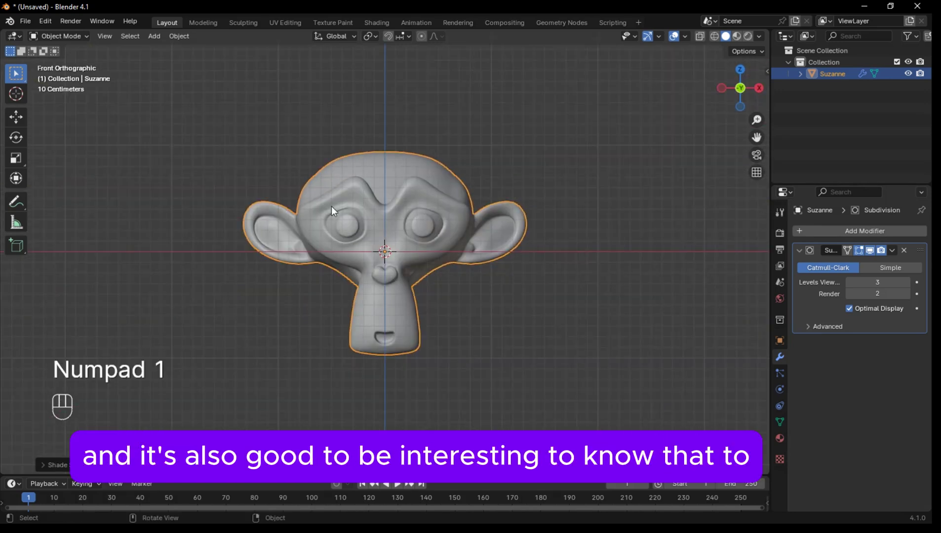
- Apply Shade Flat to the monkey head and inspect its surface up close
right_click(394, 171)
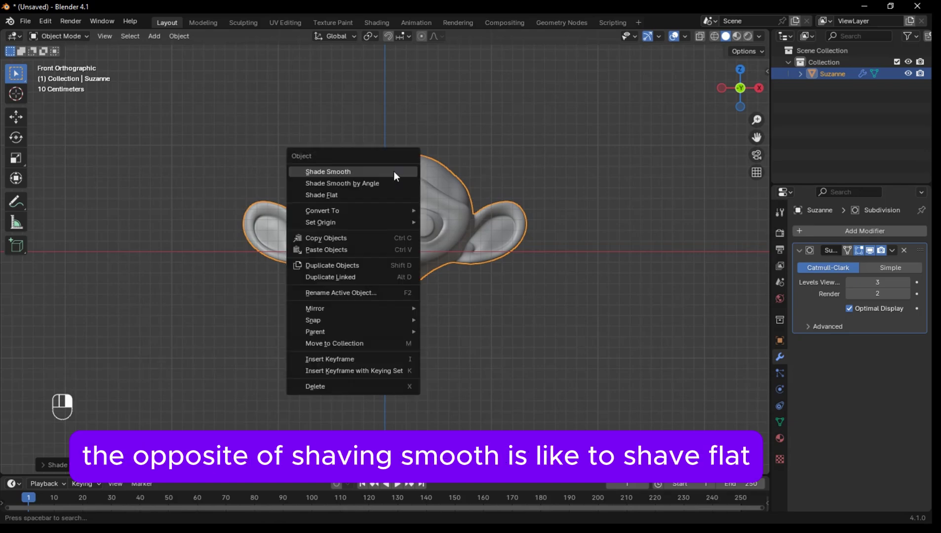
left_click(373, 195)
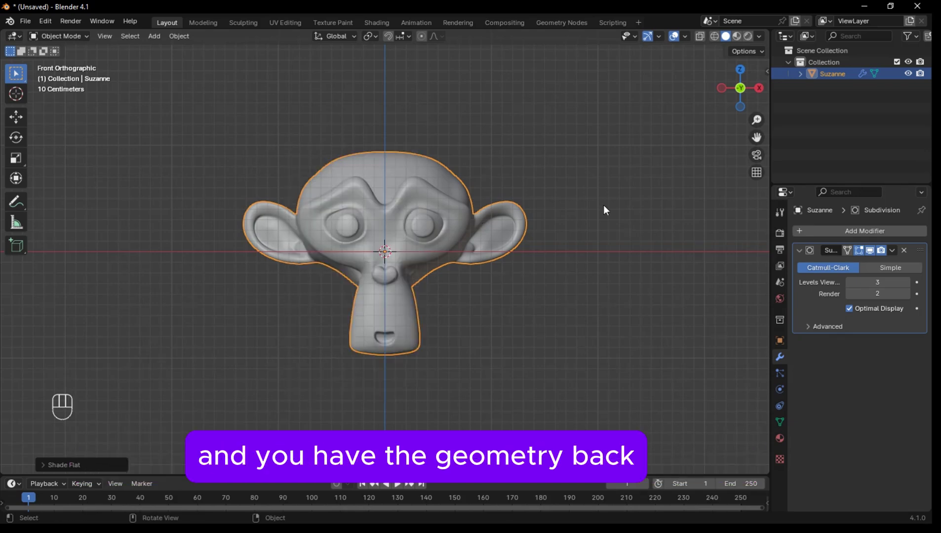
middle_click_drag(604, 205, 412, 218)
scroll(384, 202, "up", 5)
scroll(384, 202, "down", 8)
- Return the monkey head to smooth shading, deselect it and restore the front view
right_click(412, 219)
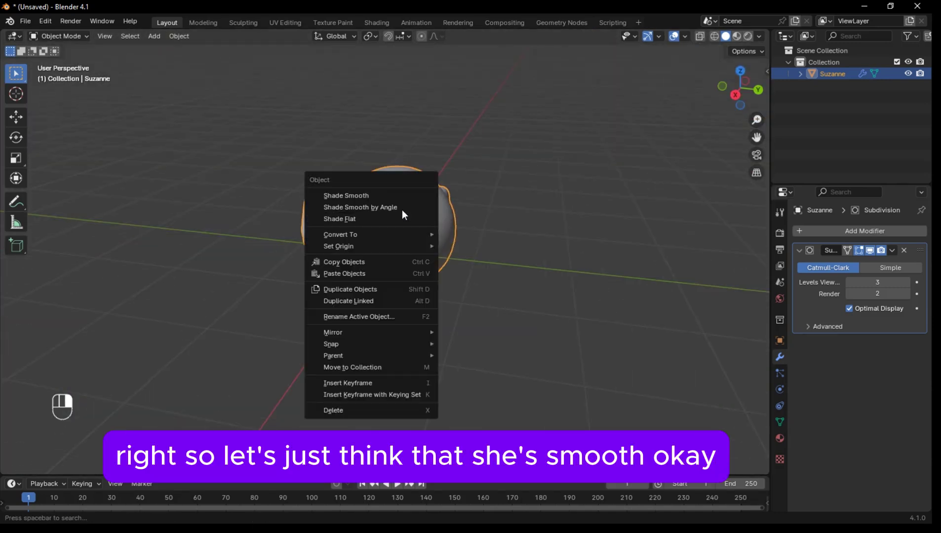
left_click(382, 195)
left_click(509, 222)
key("KP_1")
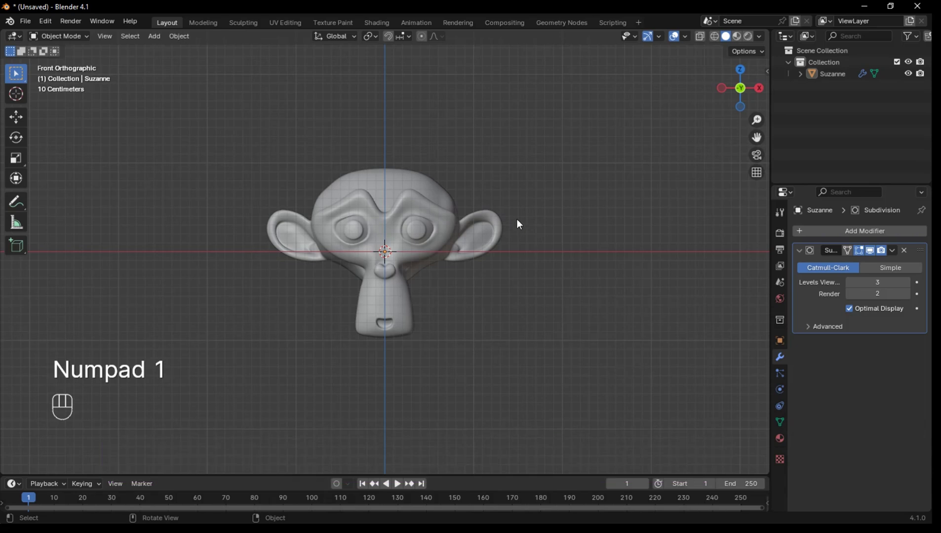
middle_click_drag(540, 228, 557, 217)
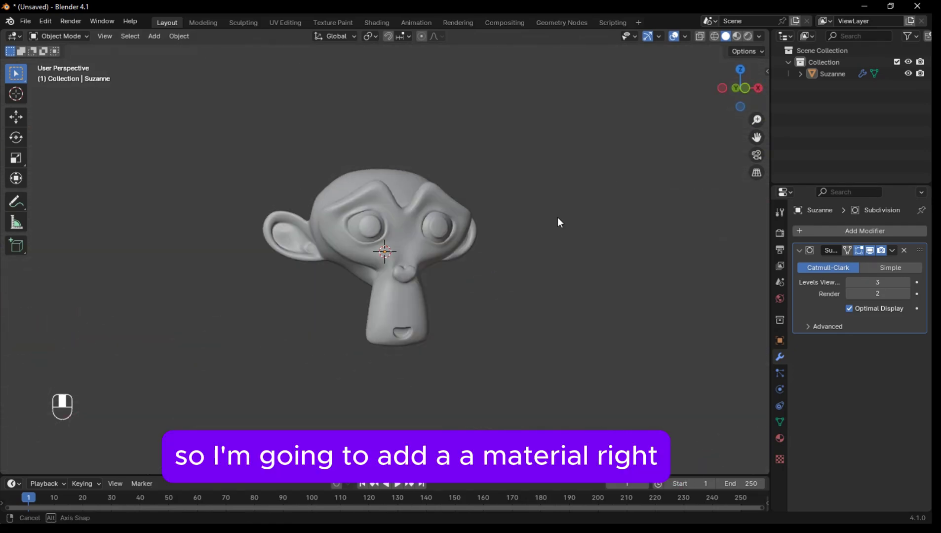
key("KP_1")
- Select the monkey head, add a material slot and create a new material in it
left_click(425, 235)
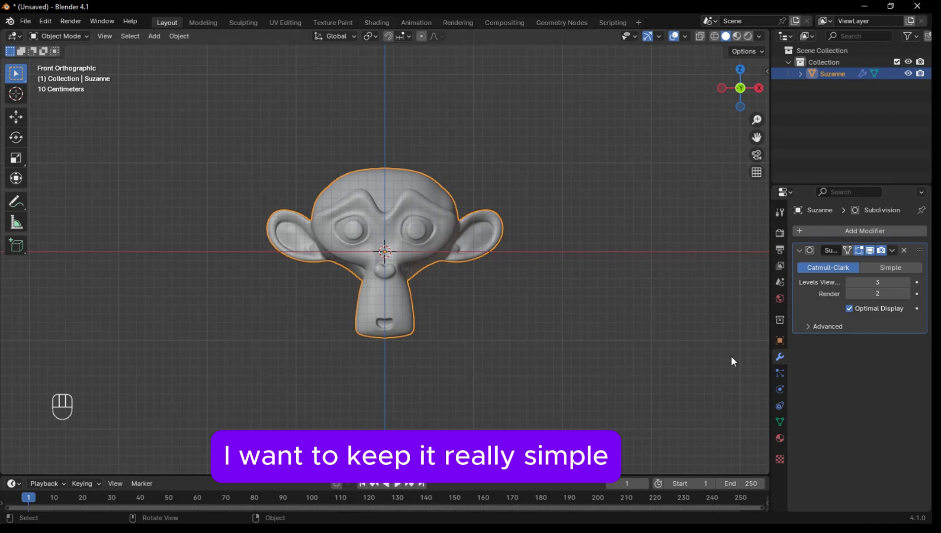
left_click(779, 439)
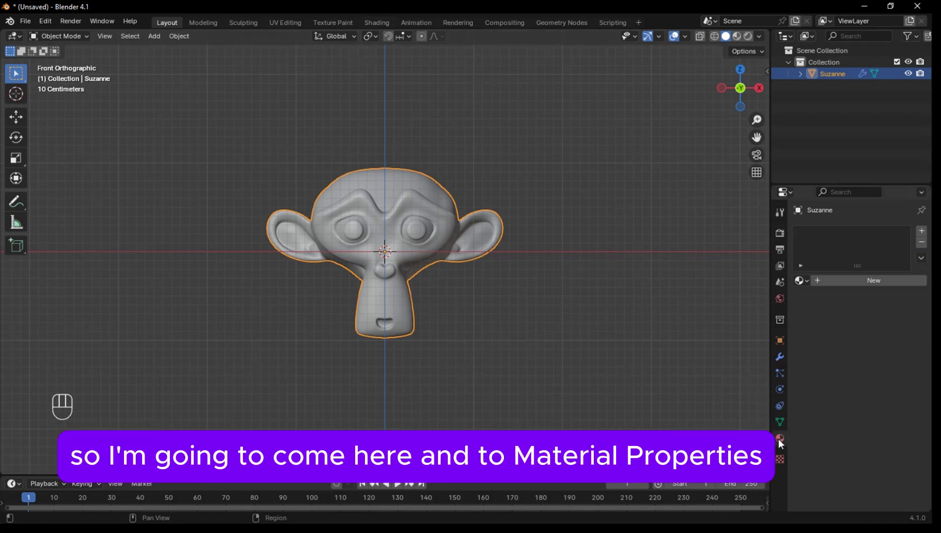
left_click(922, 233)
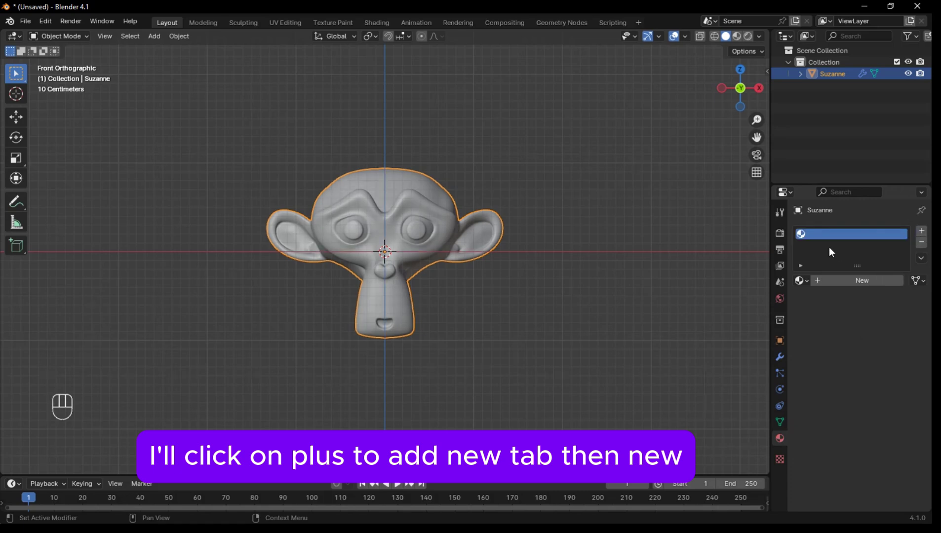
left_click(877, 280)
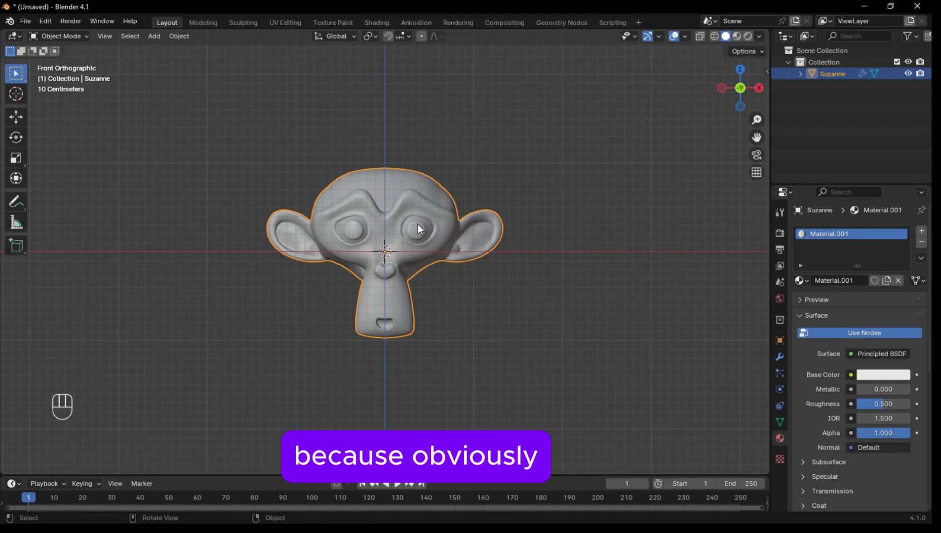
- Switch the viewport to Material Preview shading and link an Image Texture to the new material's Base Color
middle_click_drag(420, 230, 303, 266)
right_click(302, 267)
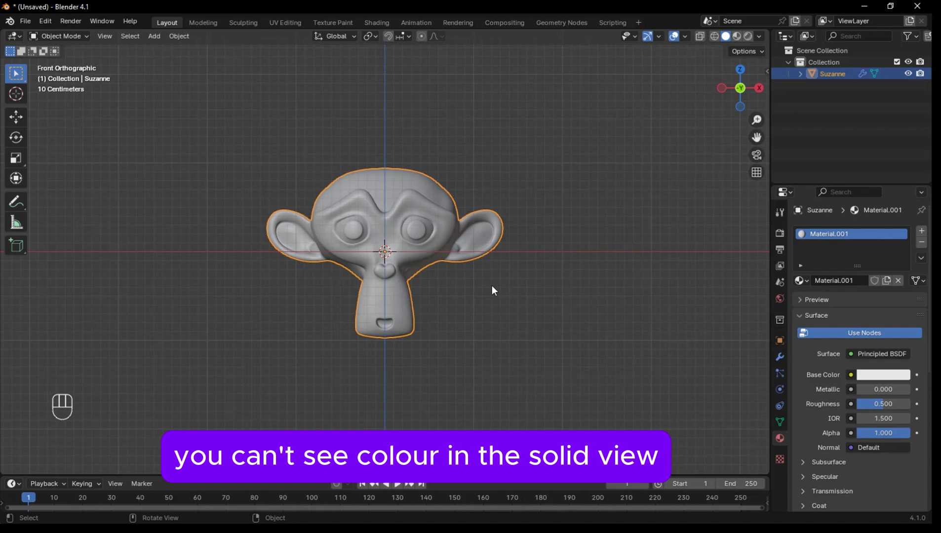
left_click(737, 36)
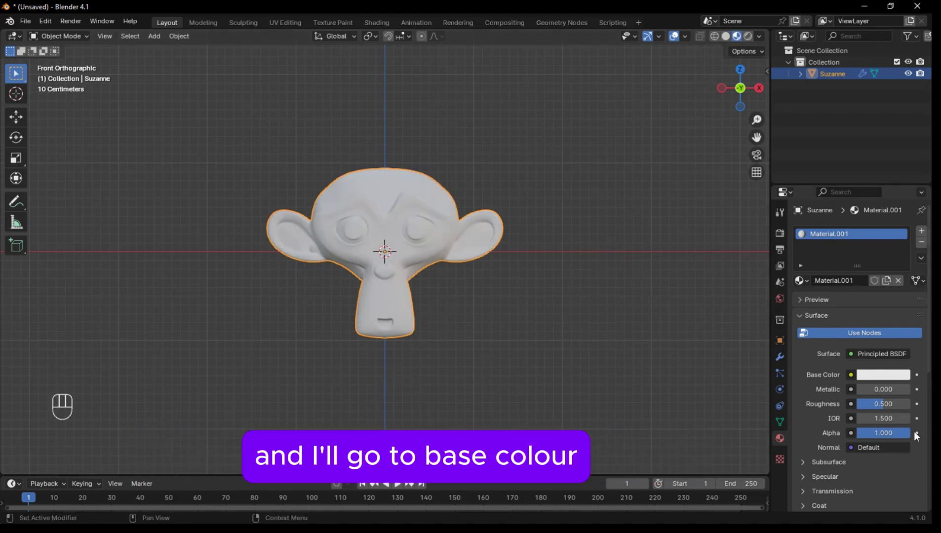
left_click(851, 375)
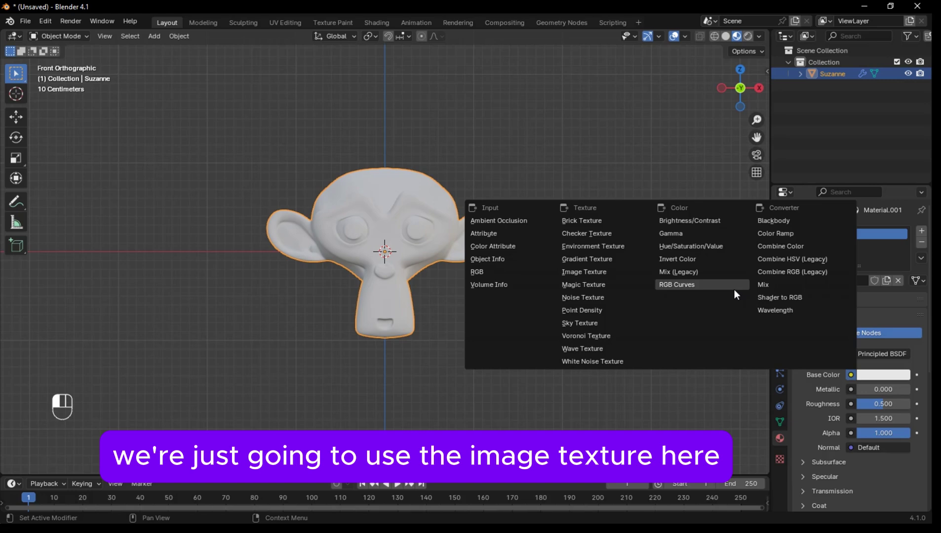
left_click(568, 270)
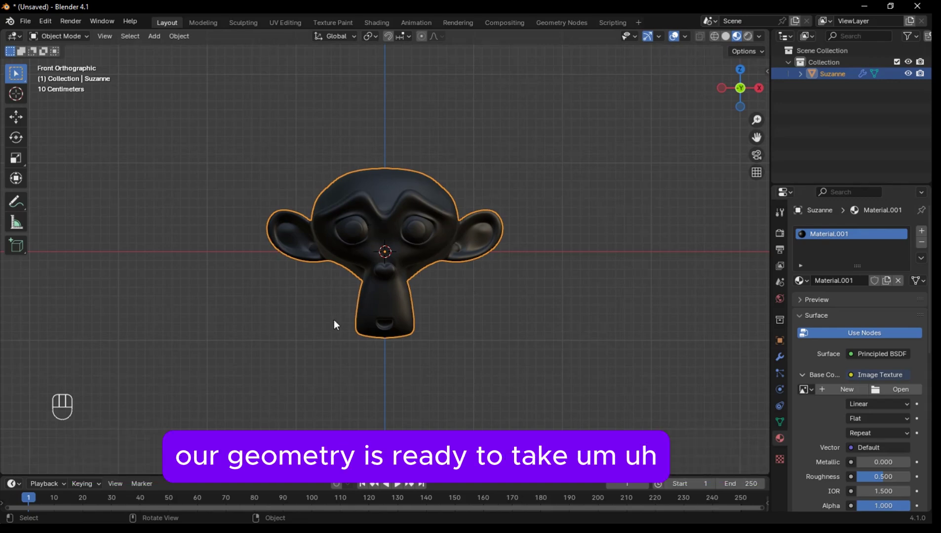
scroll(453, 233, "up", 6)
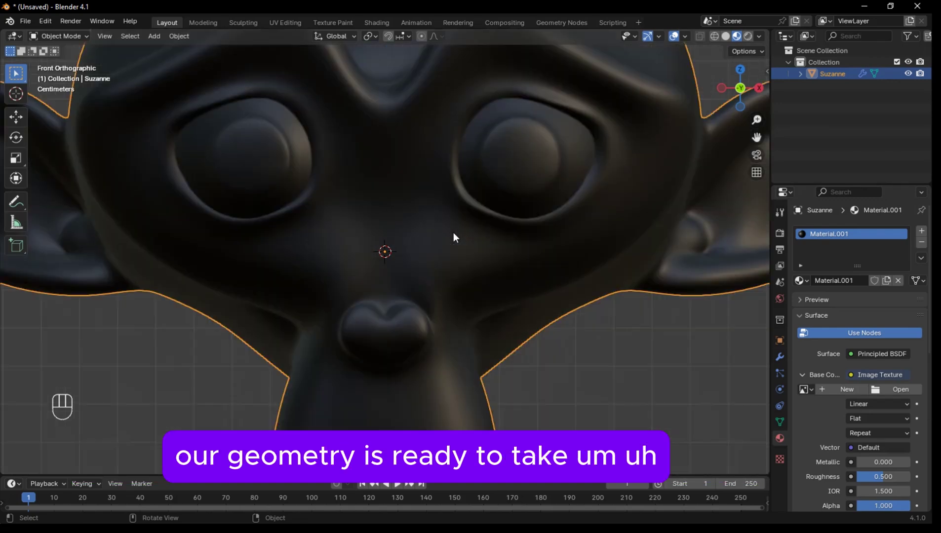
- Open the image file browser for the Base Color texture and go to the Downloads folder
scroll(453, 233, "down", 3)
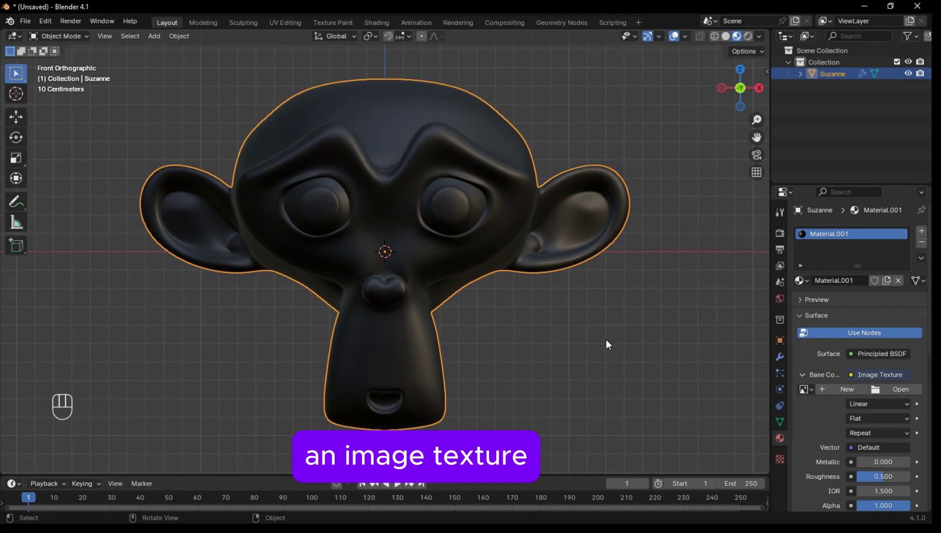
left_click(893, 388)
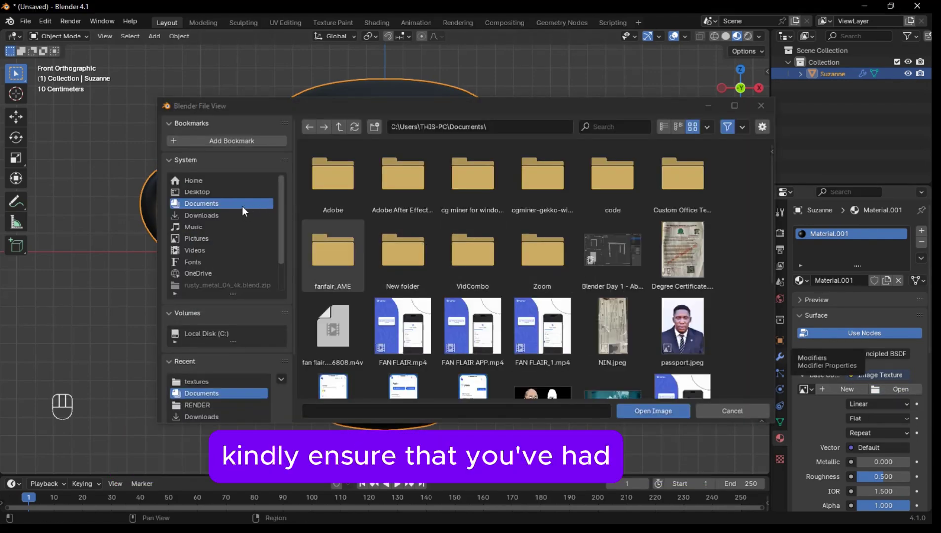
left_click(225, 214)
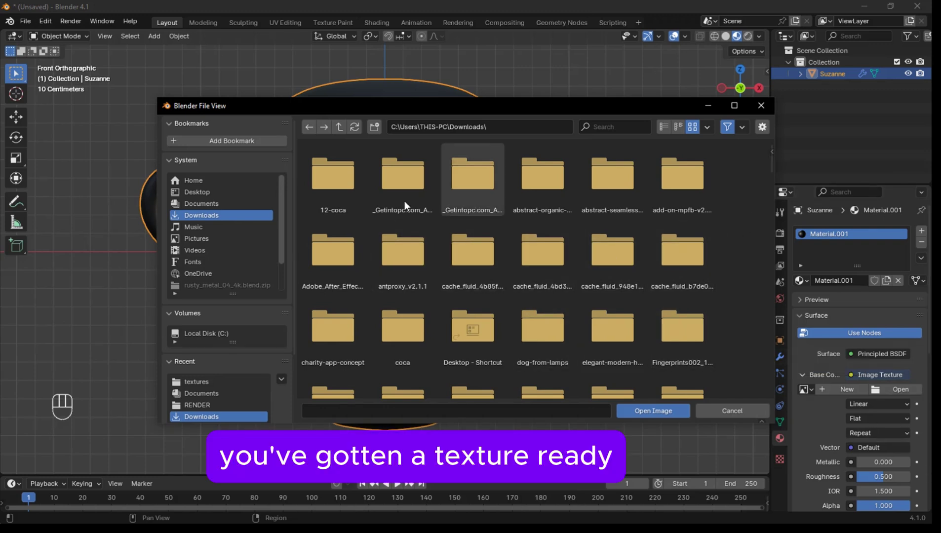
left_click(613, 126)
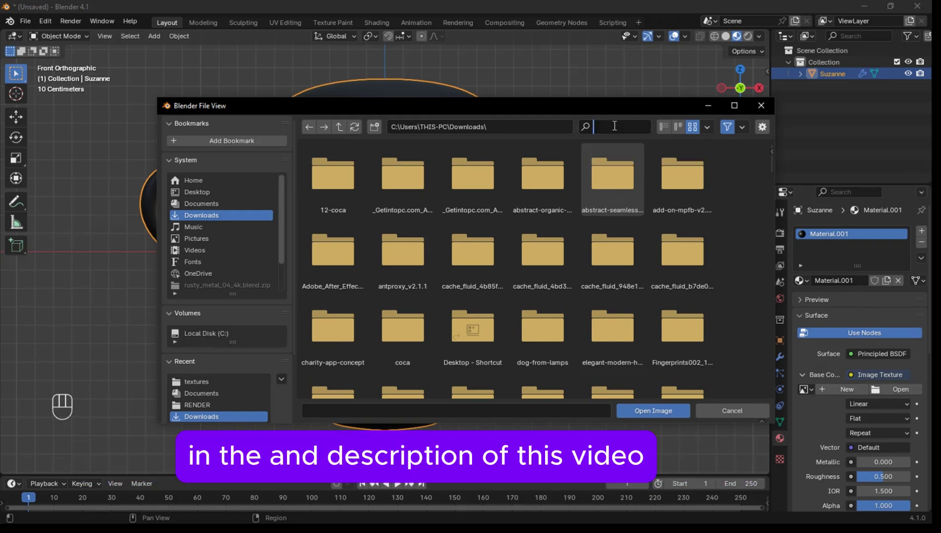
type("text")
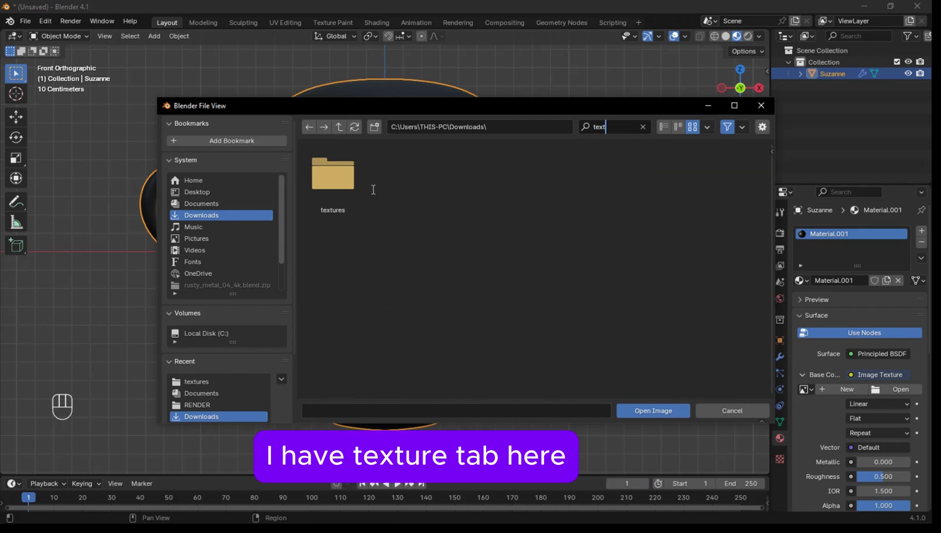
double_click(327, 178)
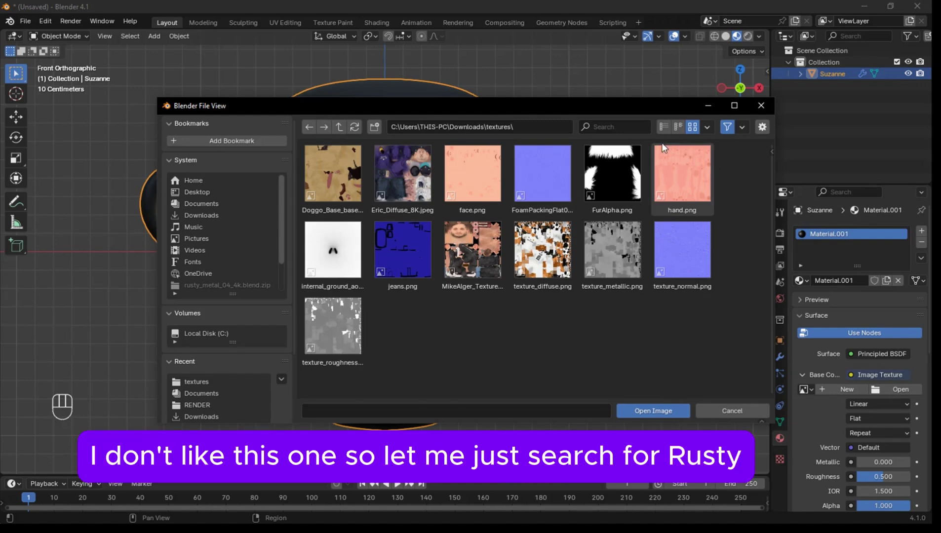
left_click(211, 218)
- Search Downloads for "rust" and load rusty_metal_04_diff_4k.jpg from the rusty metal textures subfolder as the Base Color image
left_click(612, 129)
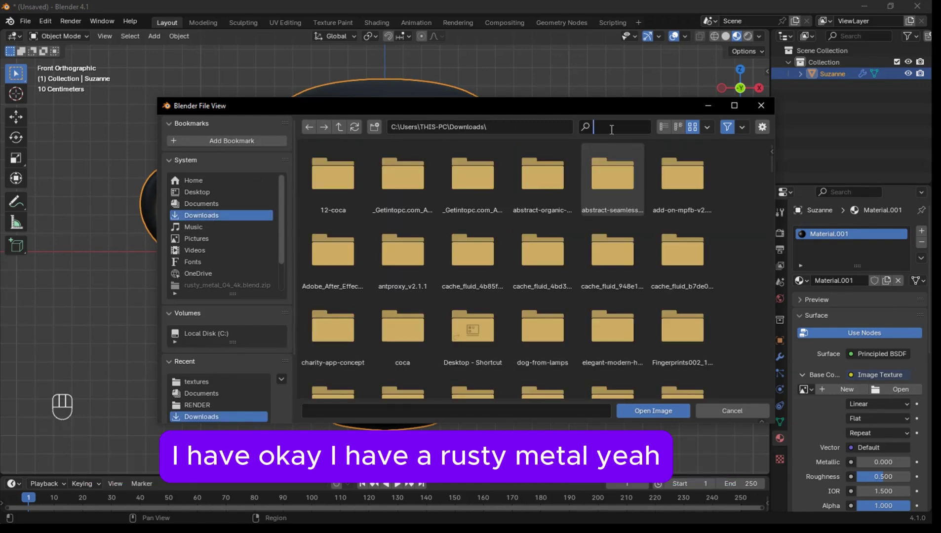
type("rust")
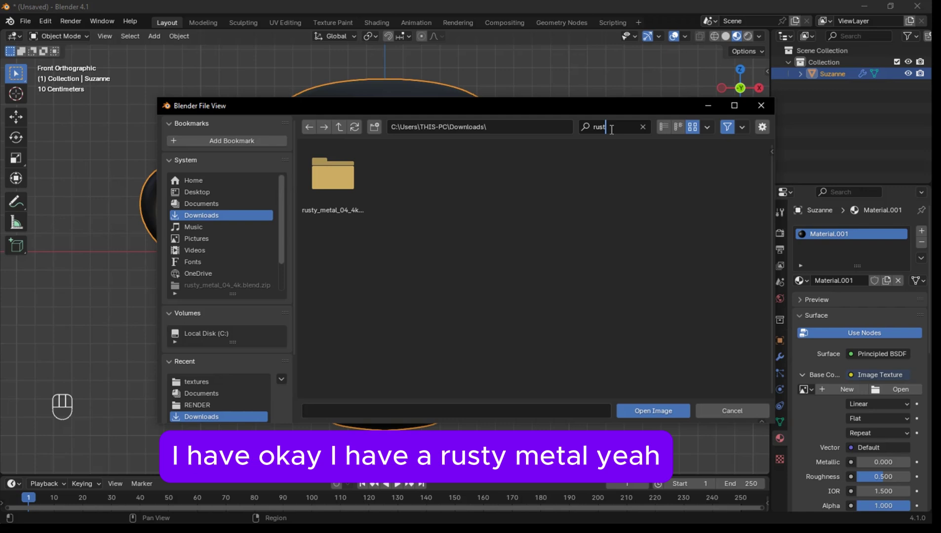
key("Return")
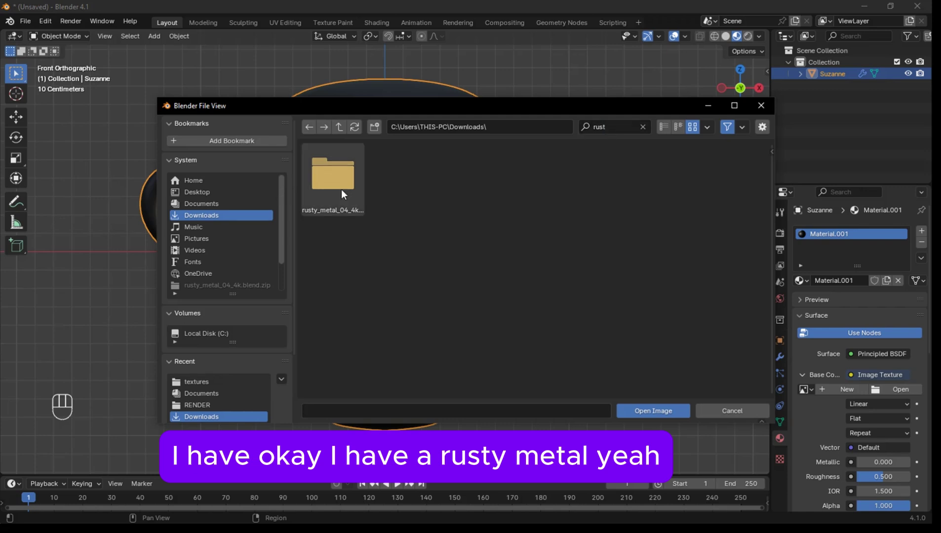
double_click(341, 190)
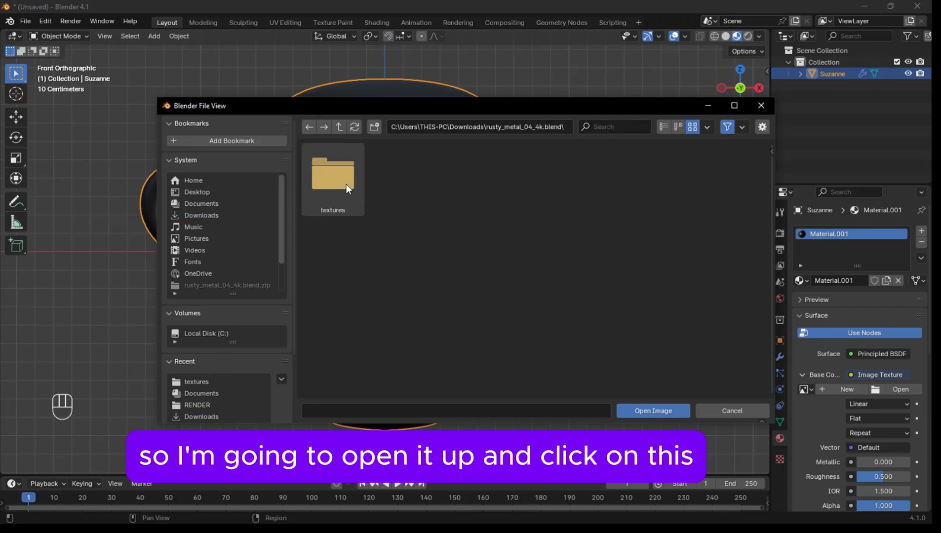
double_click(346, 184)
left_click(338, 179)
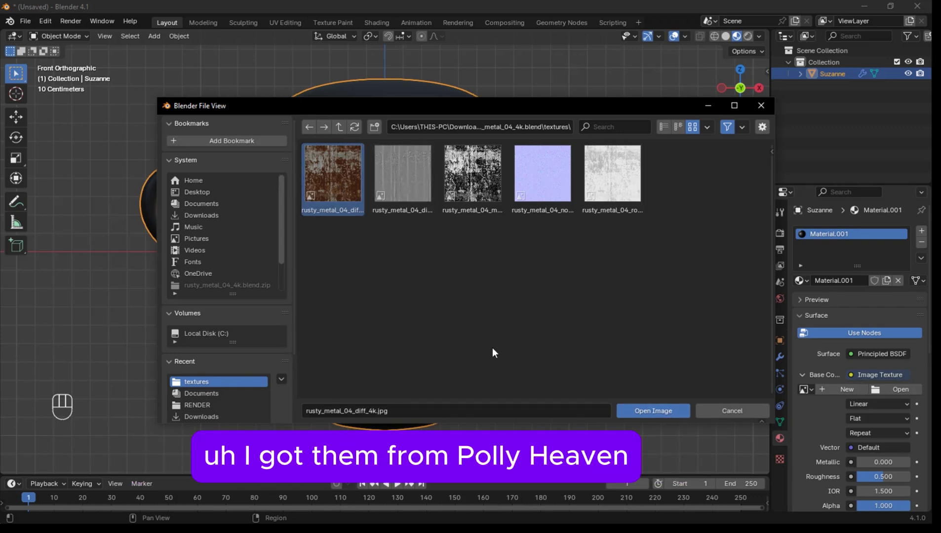
left_click(651, 410)
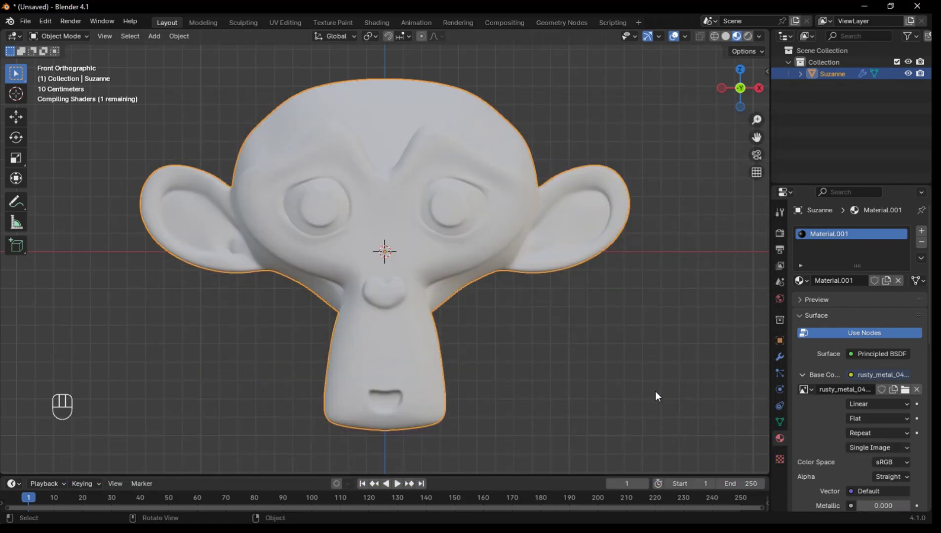
- Inspect the rusty metal texture on the monkey head from several angles and distances, finishing in the front view
scroll(468, 306, "down", 3)
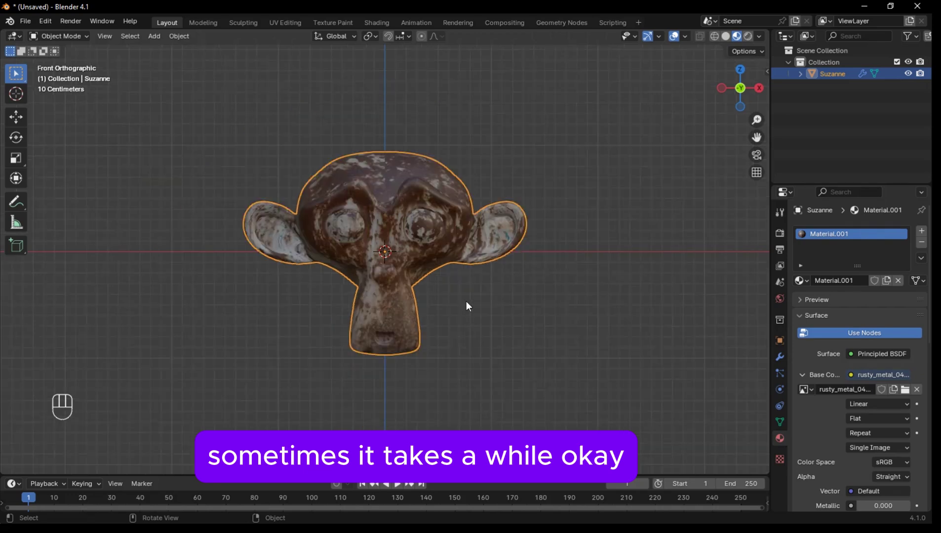
middle_click_drag(420, 205, 226, 242)
key("KP_1")
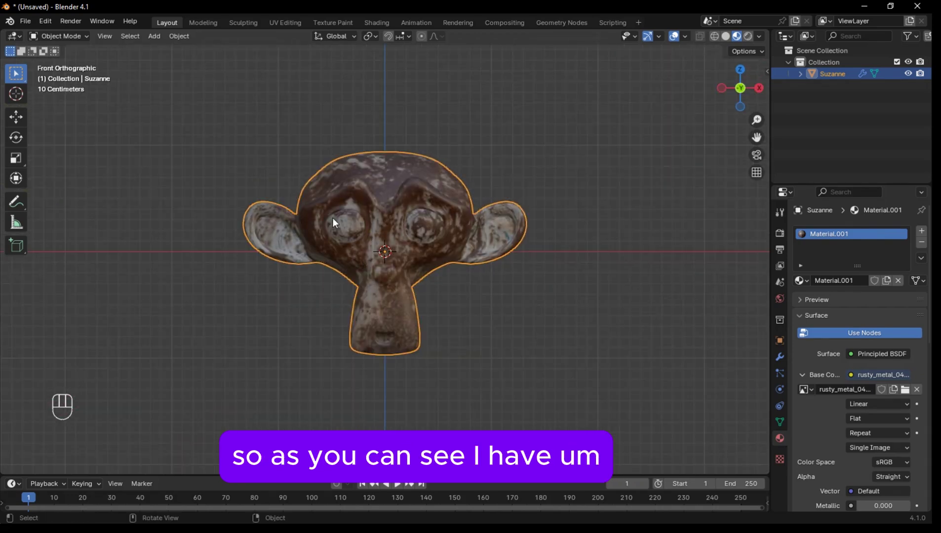
scroll(346, 213, "up", 2)
middle_click_drag(431, 196, 231, 252)
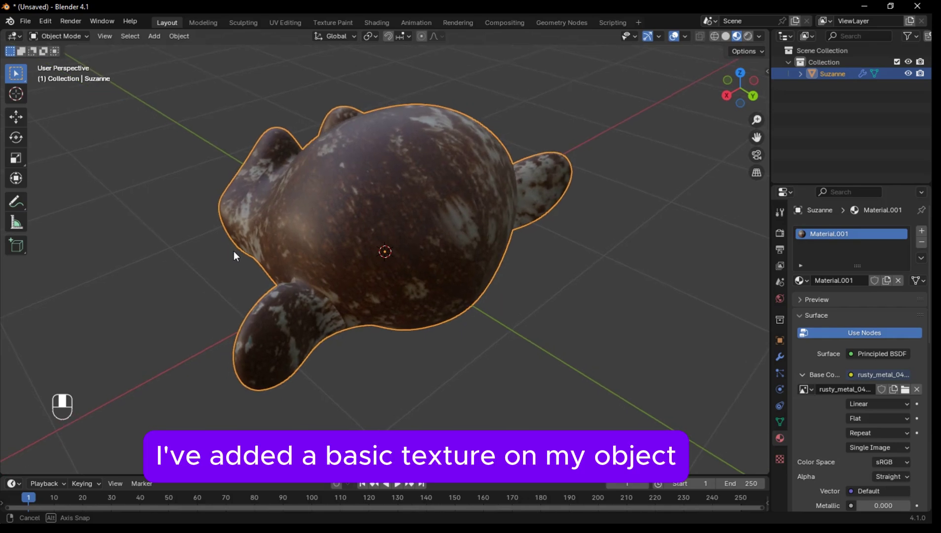
key("KP_1")
scroll(404, 267, "down", 5)
scroll(406, 262, "up", 5)
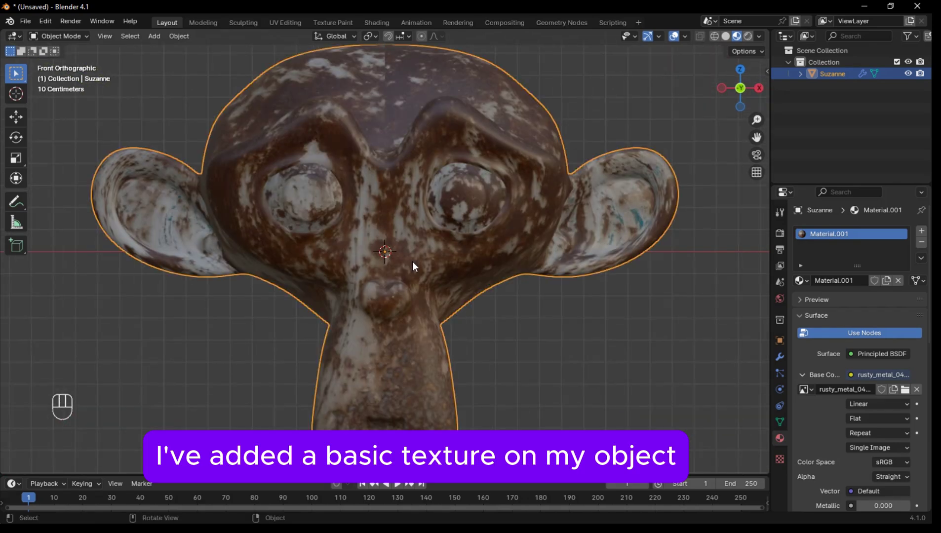
mouse_move(413, 261)
middle_mouse_down()
mouse_move(201, 291)
mouse_move(313, 244)
mouse_move(511, 216)
mouse_move(411, 210)
mouse_move(444, 259)
mouse_move(430, 241)
mouse_move(277, 241)
mouse_move(395, 264)
middle_mouse_up()
scroll(322, 256, "up", 4)
scroll(430, 241, "down", 5)
scroll(279, 243, "up", 8)
scroll(279, 242, "down", 8)
scroll(406, 225, "up", 6)
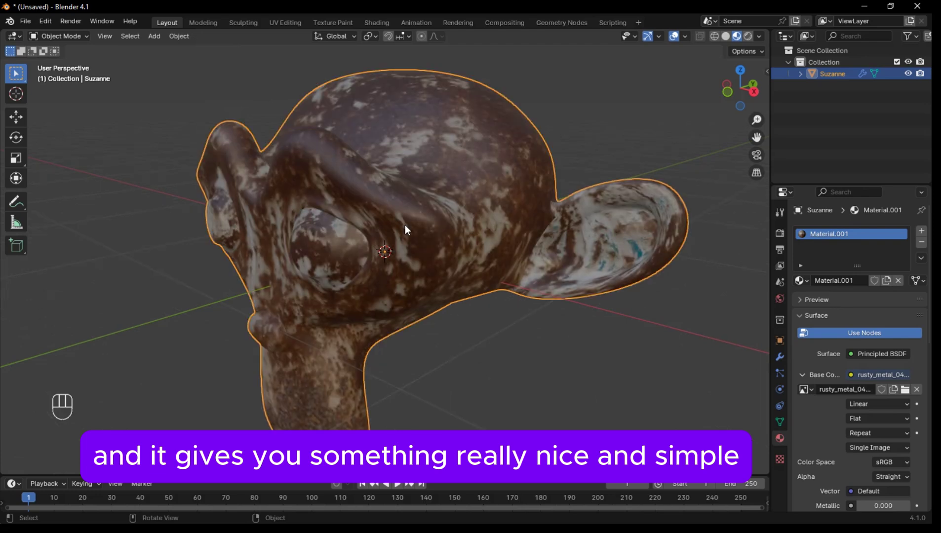
scroll(402, 226, "down", 5)
middle_click_drag(399, 223, 492, 244)
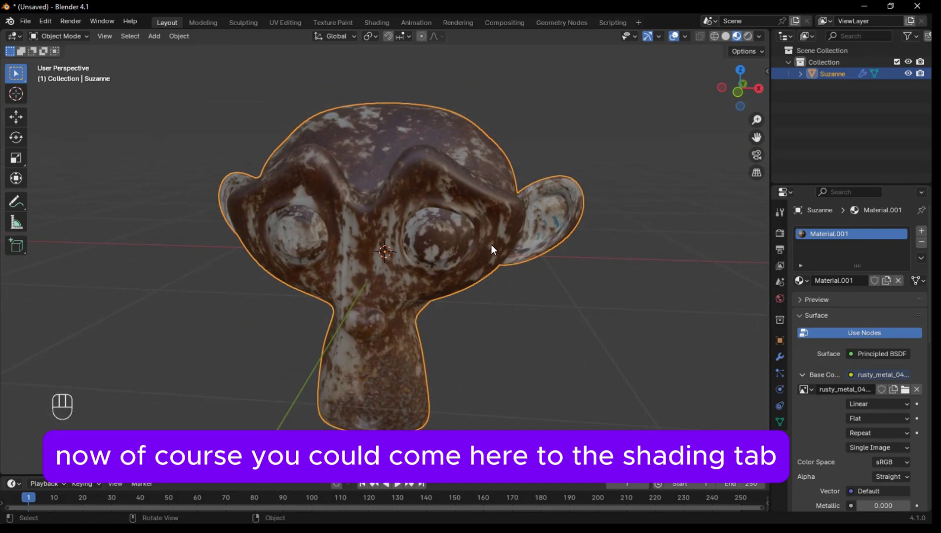
key("KP_1")
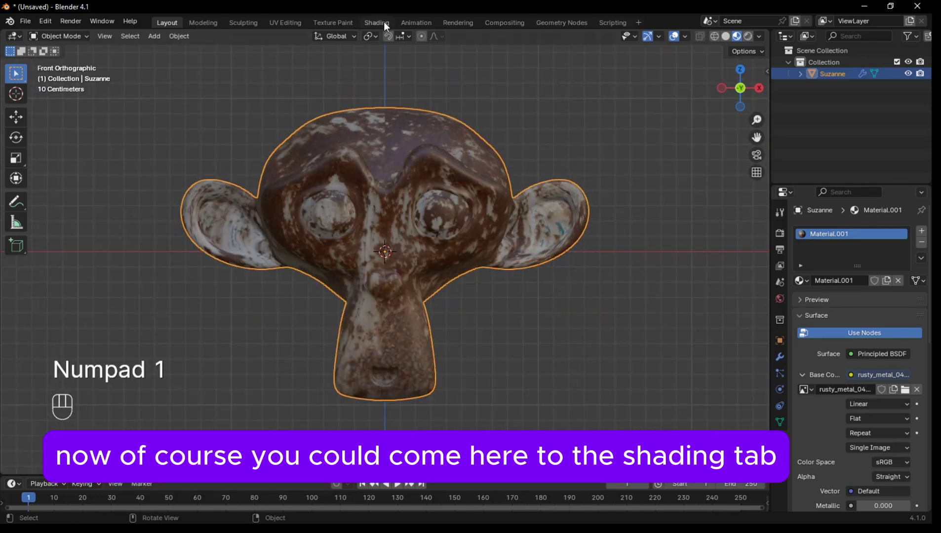
- Look over the textured head and its material nodes in the Shading workspace and return to the Layout workspace
left_click(382, 19)
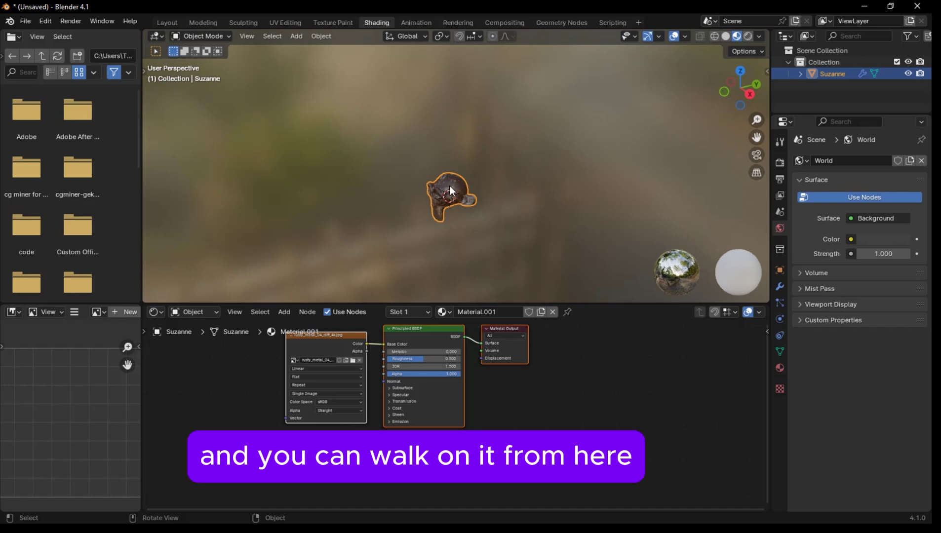
middle_click_drag(445, 178, 490, 185)
scroll(490, 210, "up", 5)
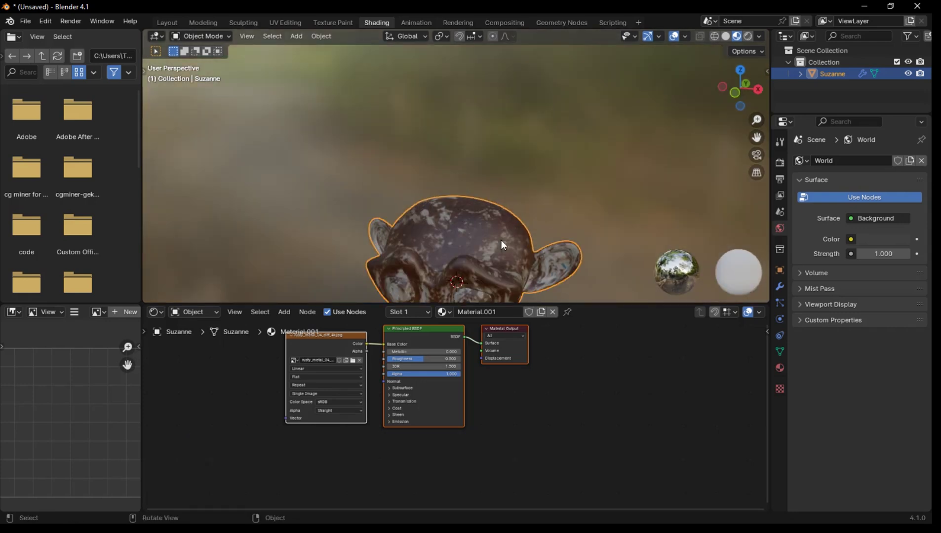
scroll(494, 190, "down", 1)
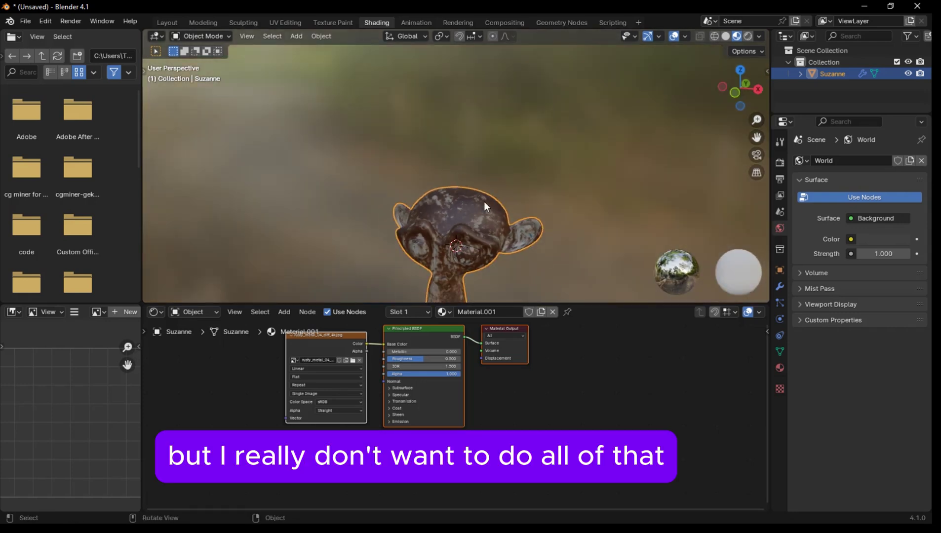
middle_click_drag(484, 201, 538, 154)
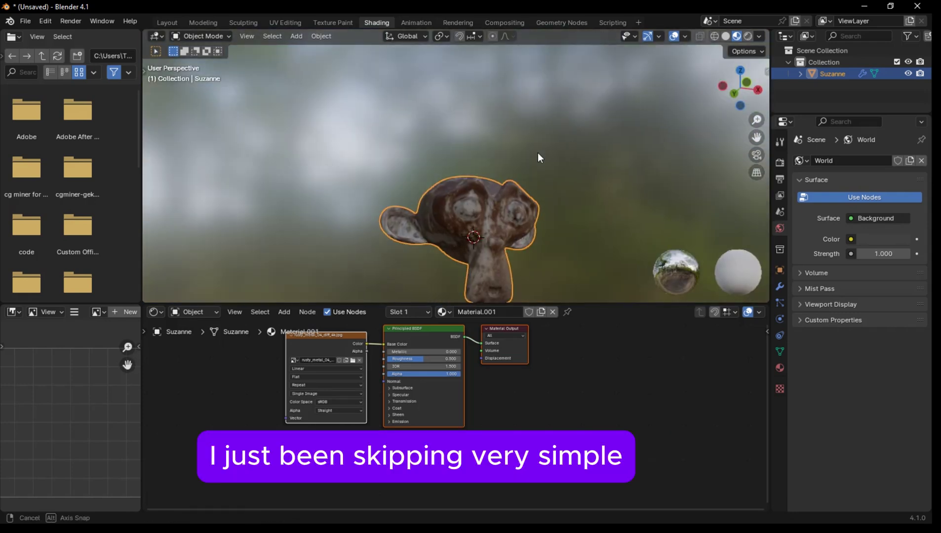
left_click(162, 20)
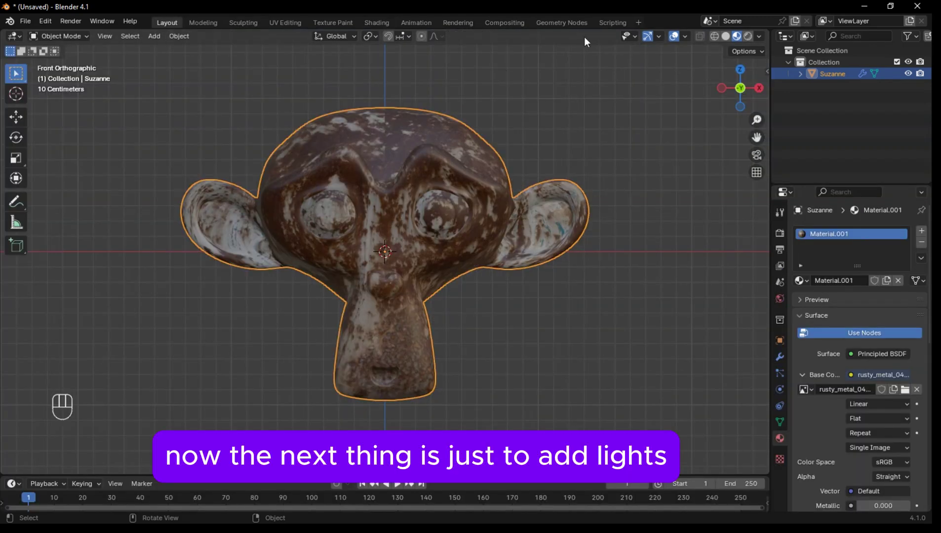
- Switch the viewport to Rendered shading to preview the monkey head with the scene's own lighting
scroll(519, 204, "down", 3)
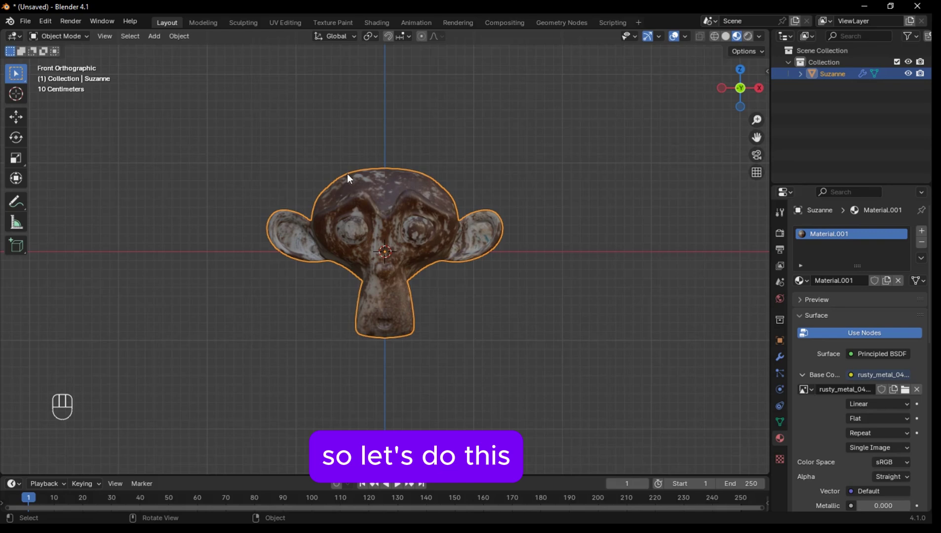
left_click(747, 37)
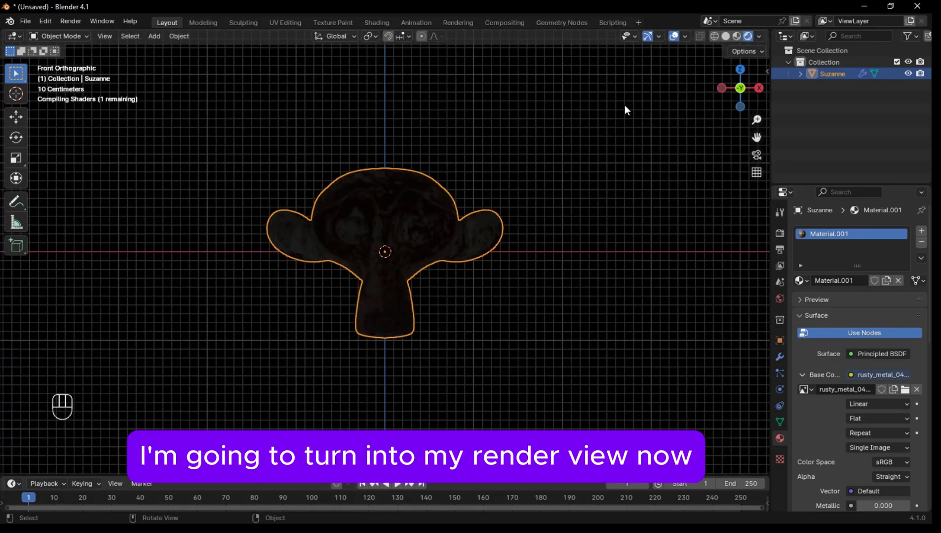
scroll(431, 176, "down", 6)
scroll(409, 182, "up", 8)
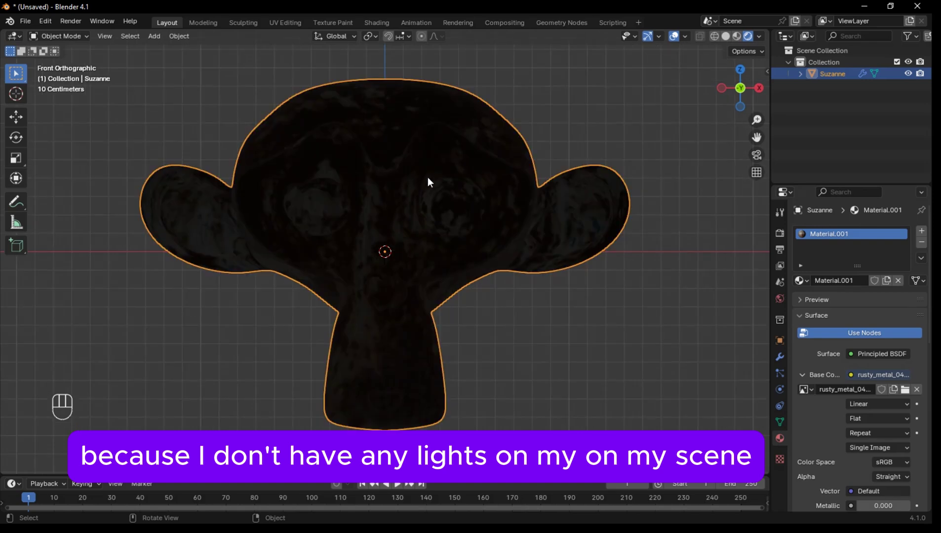
scroll(473, 175, "down", 1)
- Examine how the monkey head renders without lights, up close and from several angles
middle_click_drag(472, 176, 255, 189)
scroll(430, 217, "up", 8)
scroll(430, 216, "down", 5)
scroll(467, 271, "up", 6)
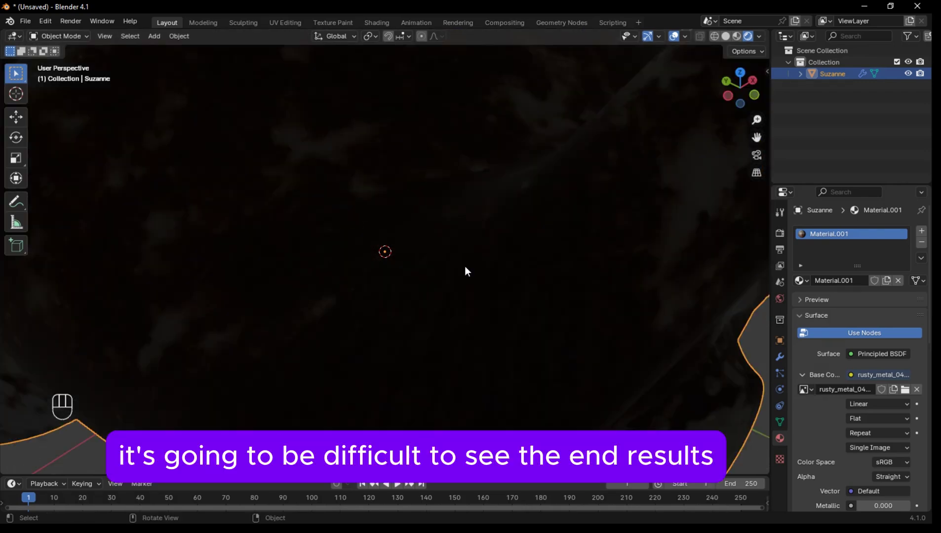
scroll(395, 206, "down", 6)
scroll(441, 199, "down", 2)
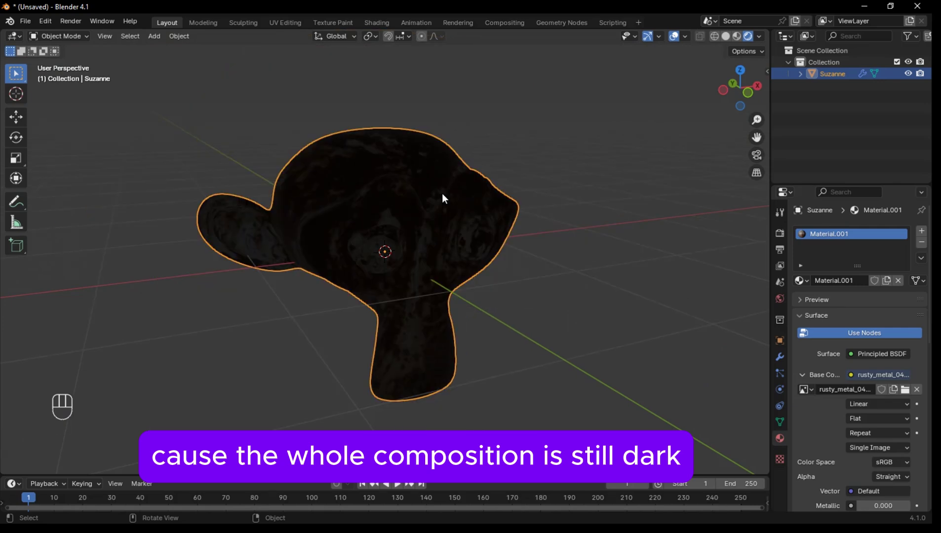
middle_click_drag(441, 200, 474, 199)
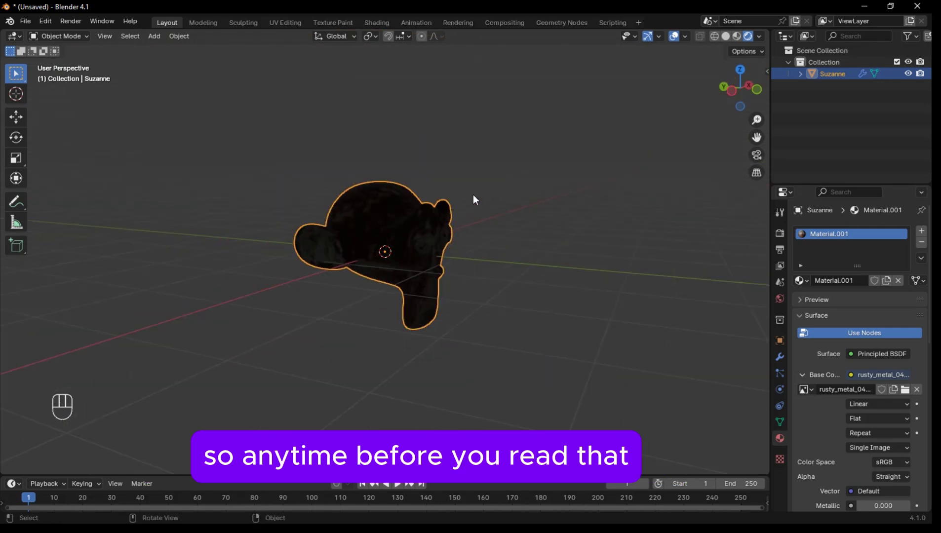
scroll(484, 192, "down", 2)
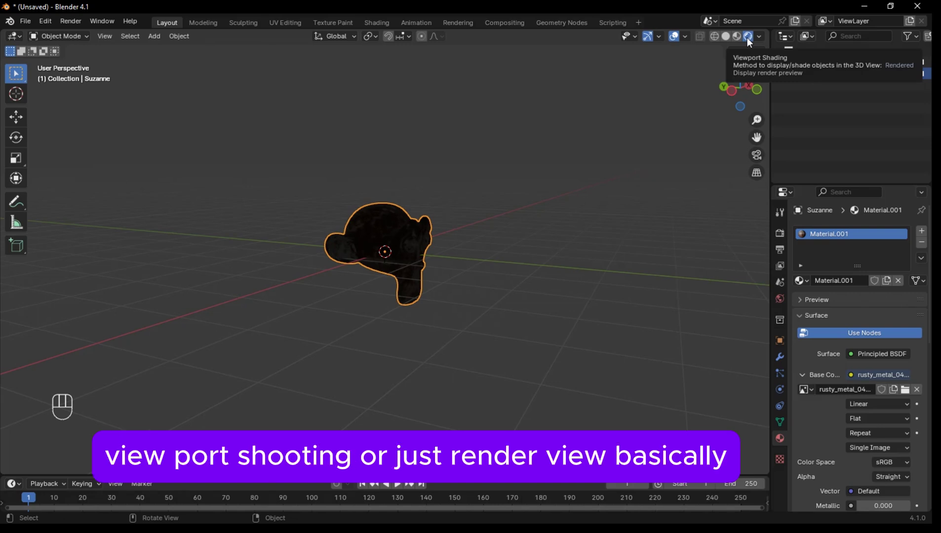
scroll(498, 264, "up", 3)
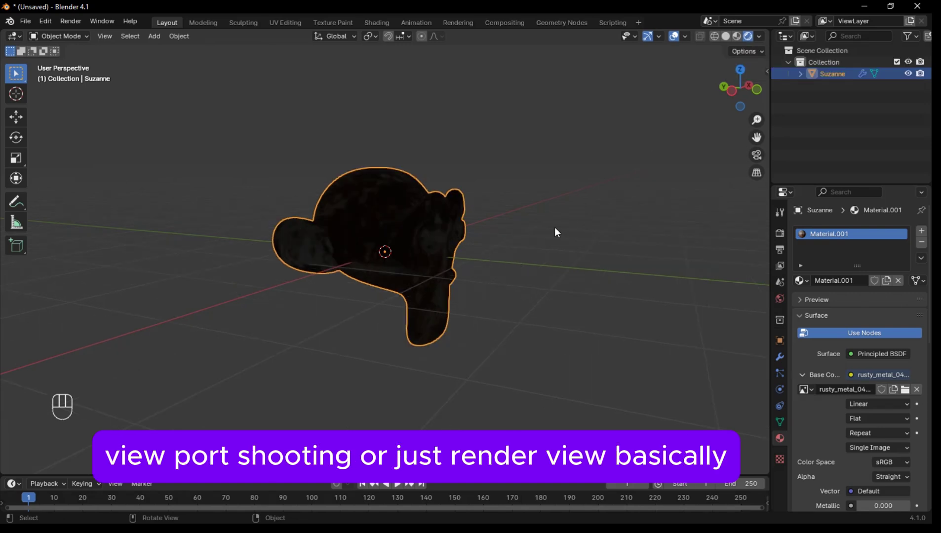
middle_click_drag(580, 250, 416, 279)
- Restore the front view and deselect the monkey head
key("KP_1")
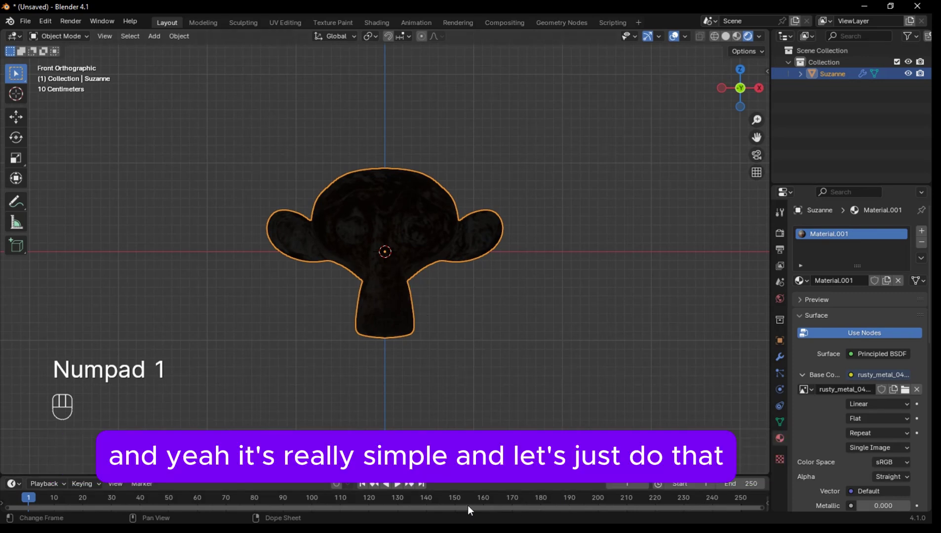
scroll(420, 232, "up", 3)
scroll(420, 236, "down", 2)
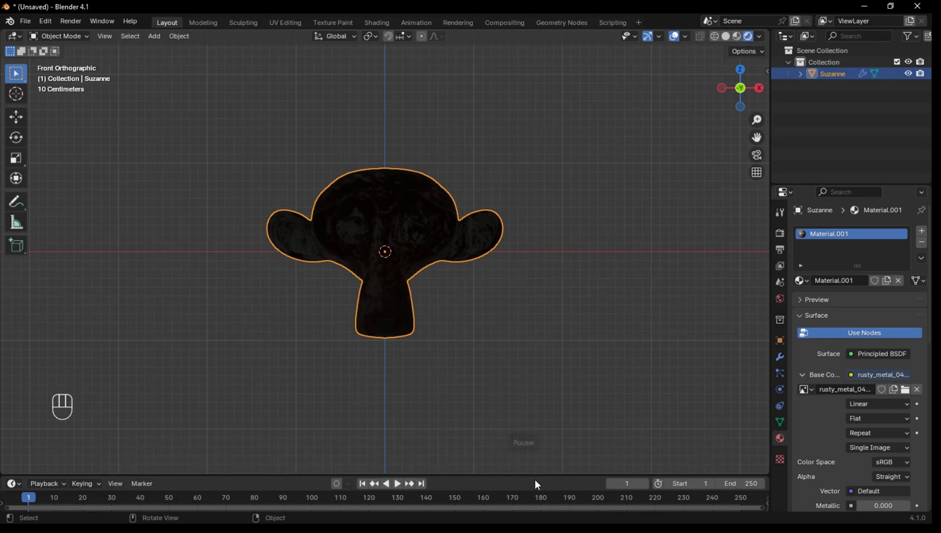
left_click(604, 438)
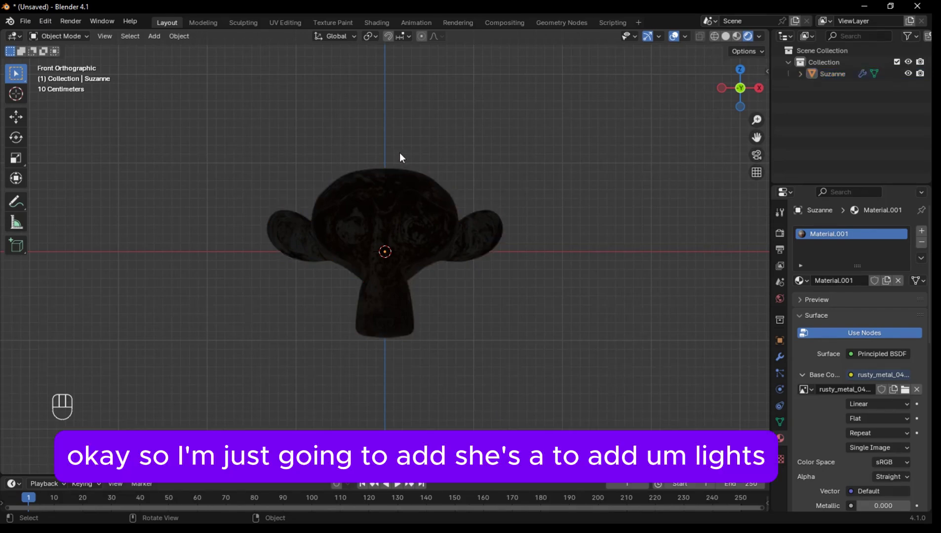
- Add an area light and move it straight up, about 2 m above the monkey head's centre
key("shift+a")
mouse_move(400, 154)
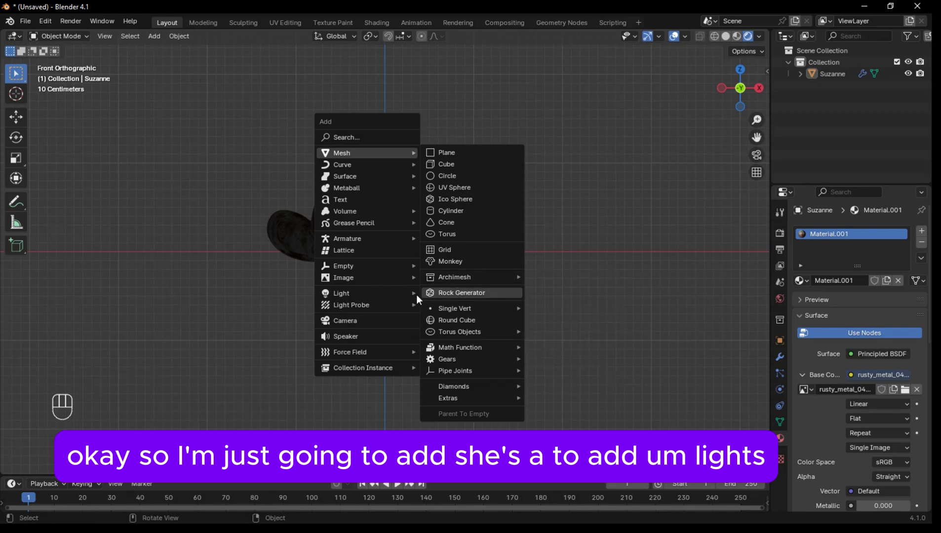
mouse_move(384, 292)
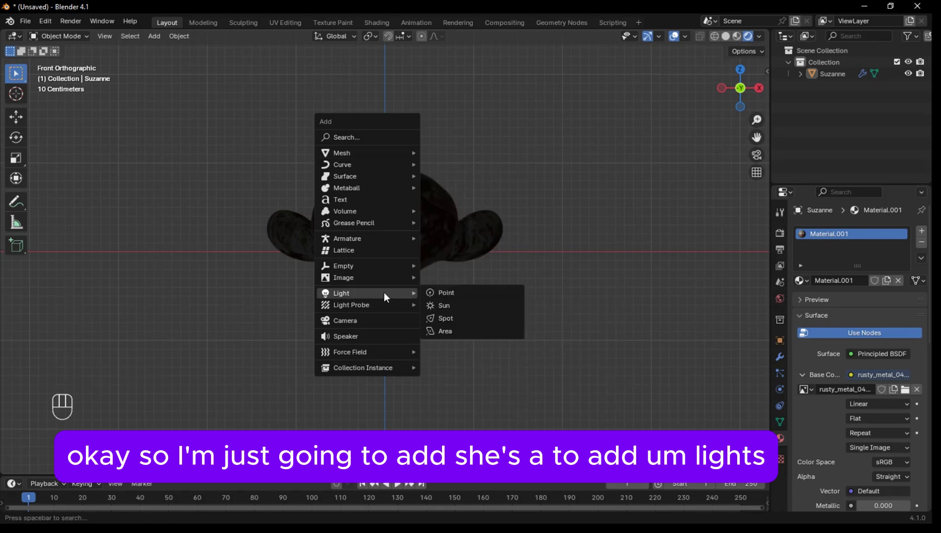
left_click(452, 335)
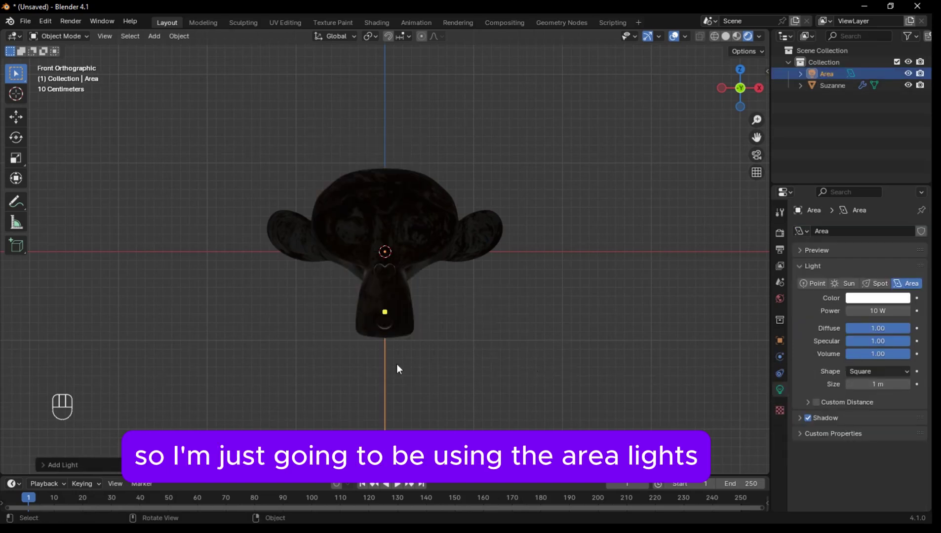
mouse_move(478, 376)
middle_mouse_down("shift")
mouse_move(487, 406)
mouse_move(487, 382)
middle_mouse_up("shift")
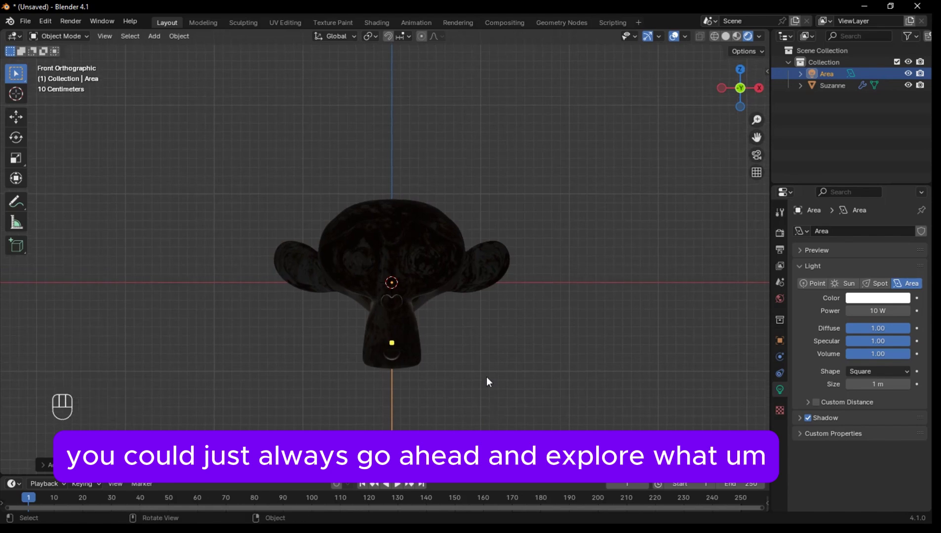
key("g")
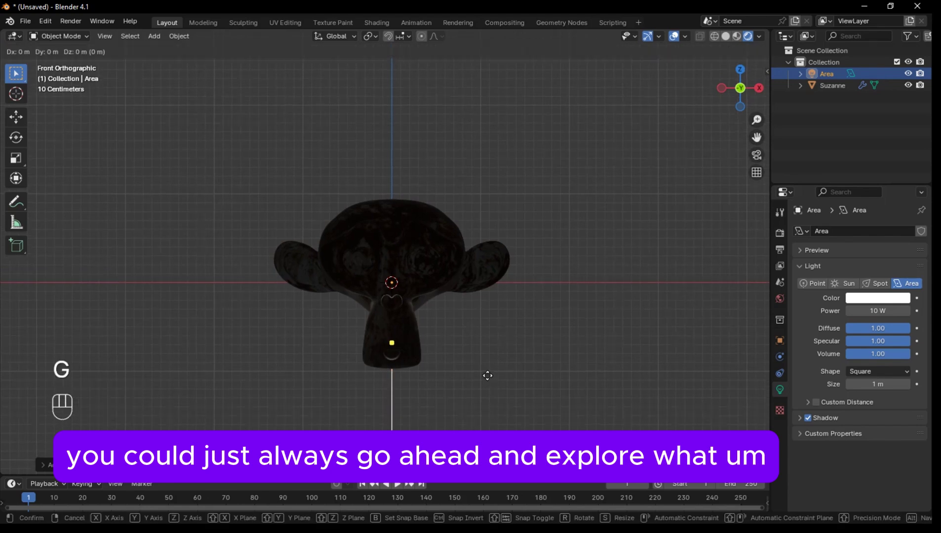
left_click(462, 179)
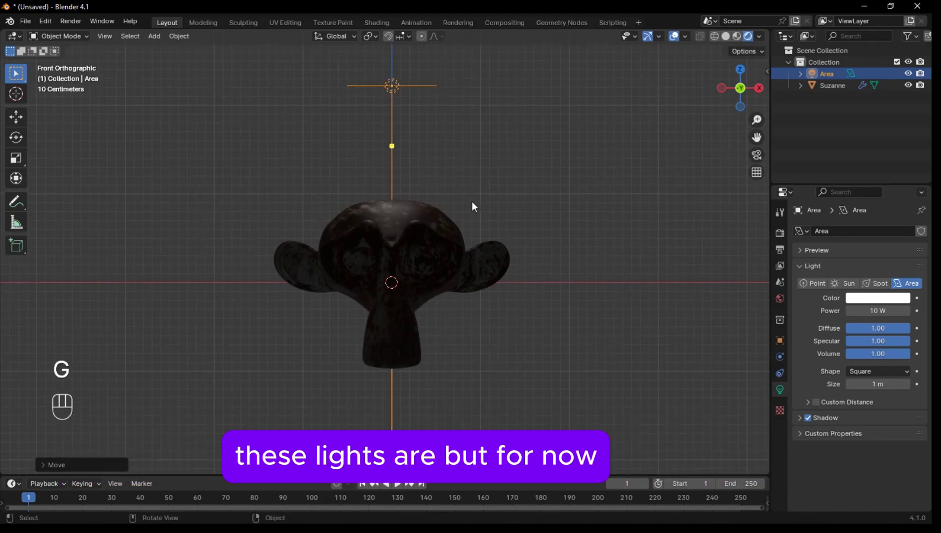
- Set the area light's power to 1000 W and its size to 3 m
scroll(486, 210, "down", 6)
scroll(388, 173, "up", 5)
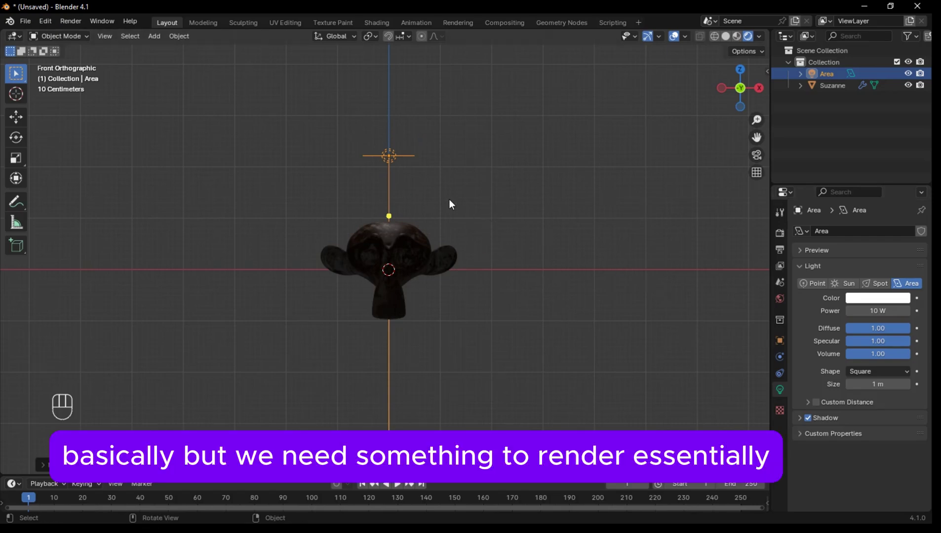
left_click(876, 311)
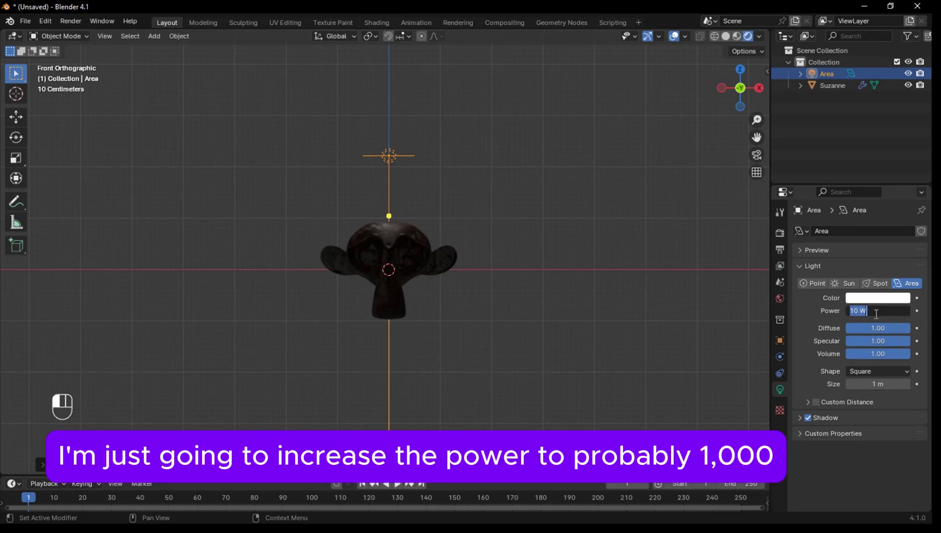
type("1000")
key("Return")
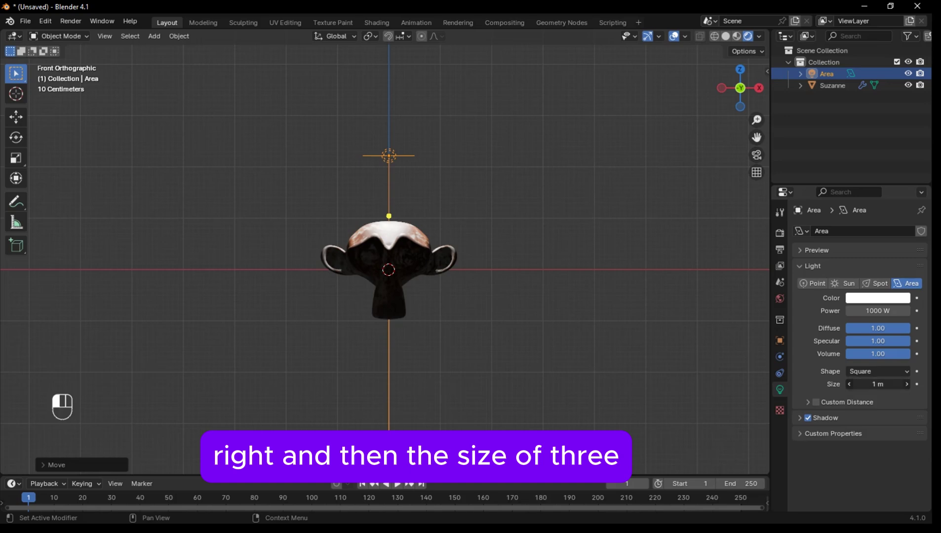
key("Return")
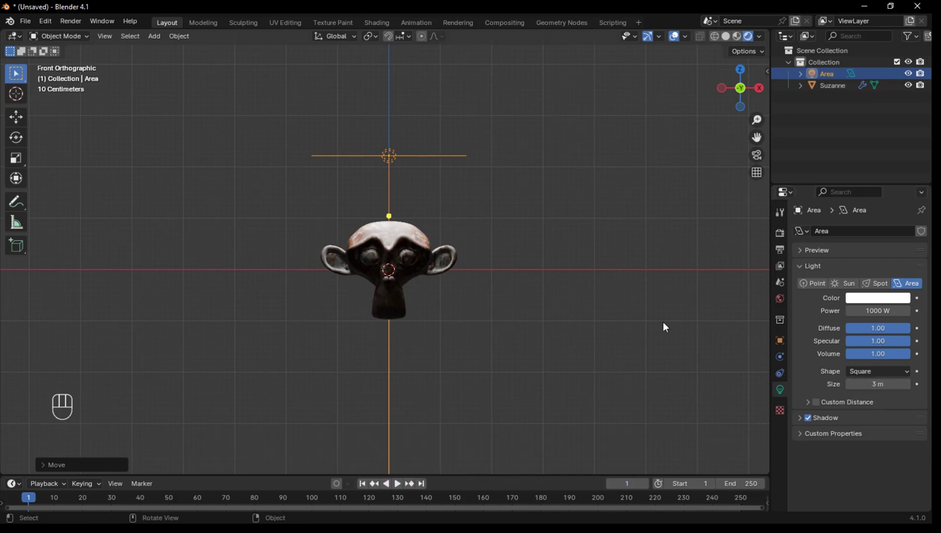
- Raise the area light about 1 m along the Z axis, keeping it centred over the monkey head
scroll(487, 190, "down", 3)
middle_click_drag(483, 189, 354, 244)
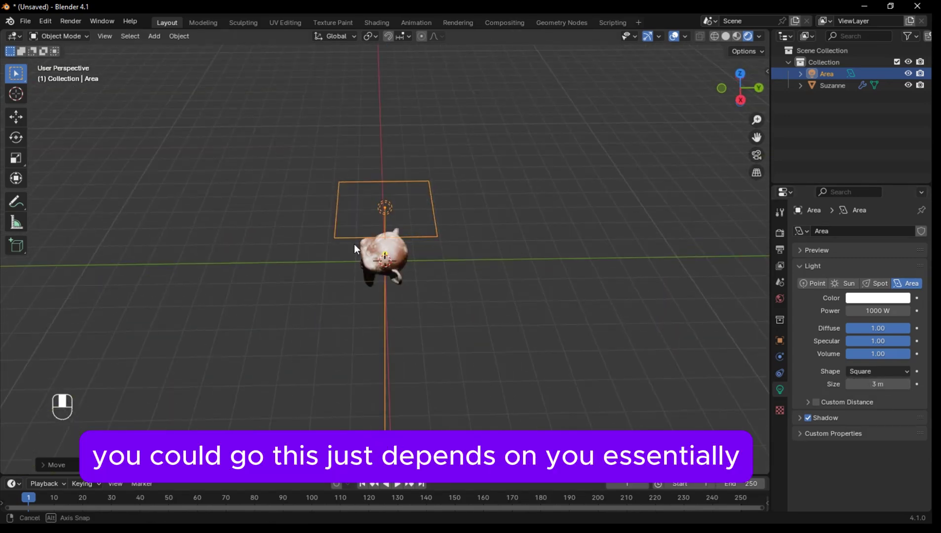
key("KP_1")
scroll(425, 210, "up", 3)
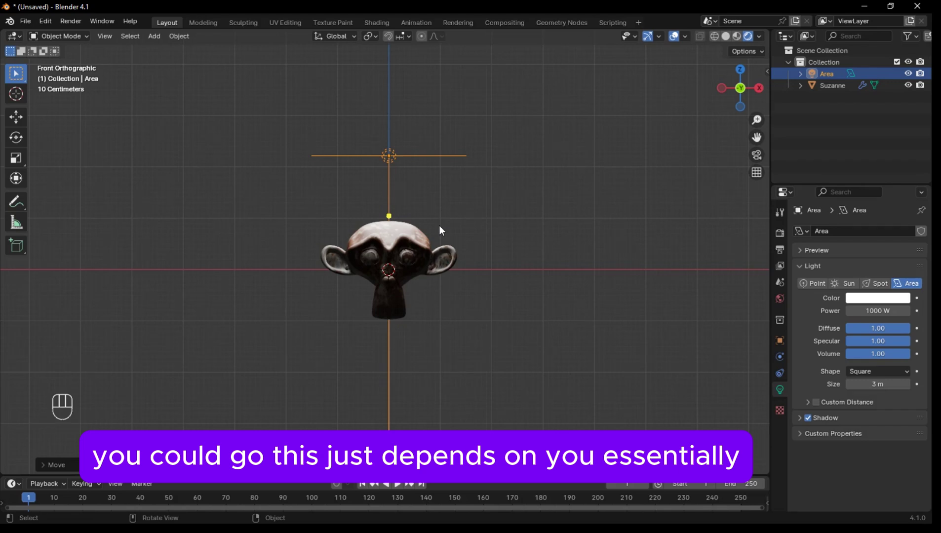
key("g")
key("z")
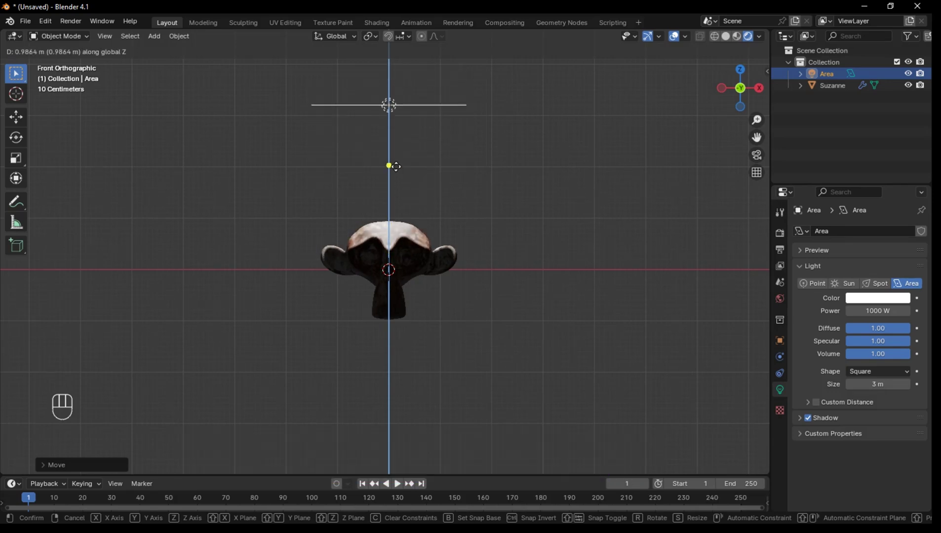
left_click(464, 169)
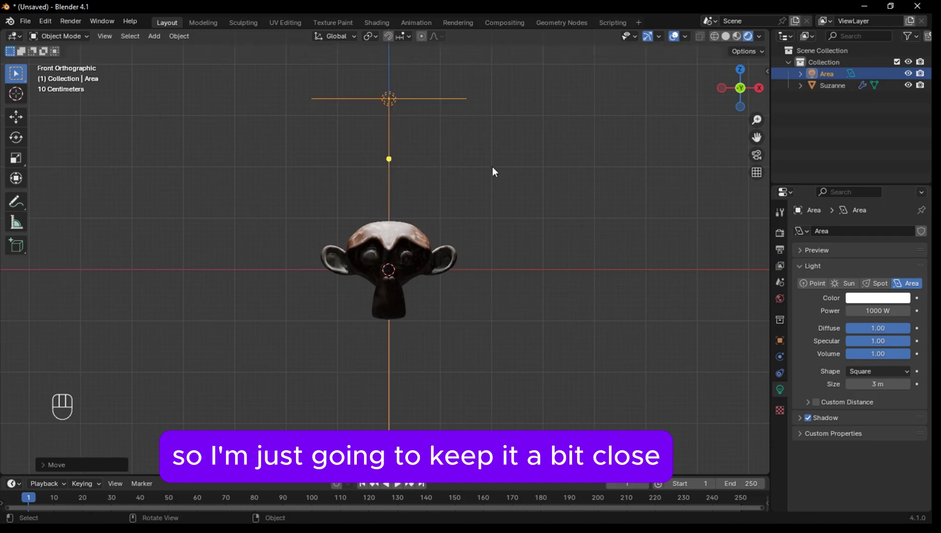
- Duplicate the overhead area light and place the copy slightly lower on the head's positive X side
middle_click_drag(493, 167, 357, 224)
scroll(355, 223, "down", 8)
scroll(392, 178, "up", 3)
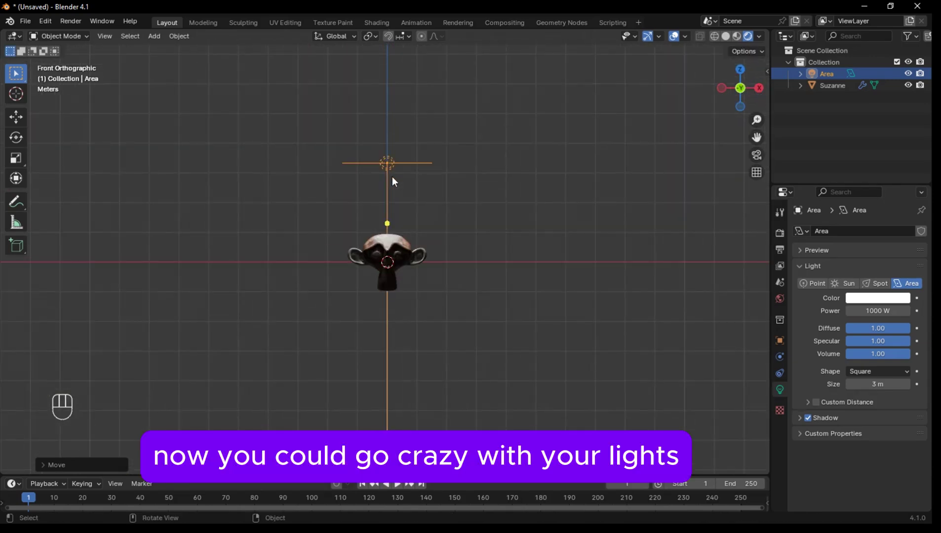
middle_click_drag(392, 181, 377, 269)
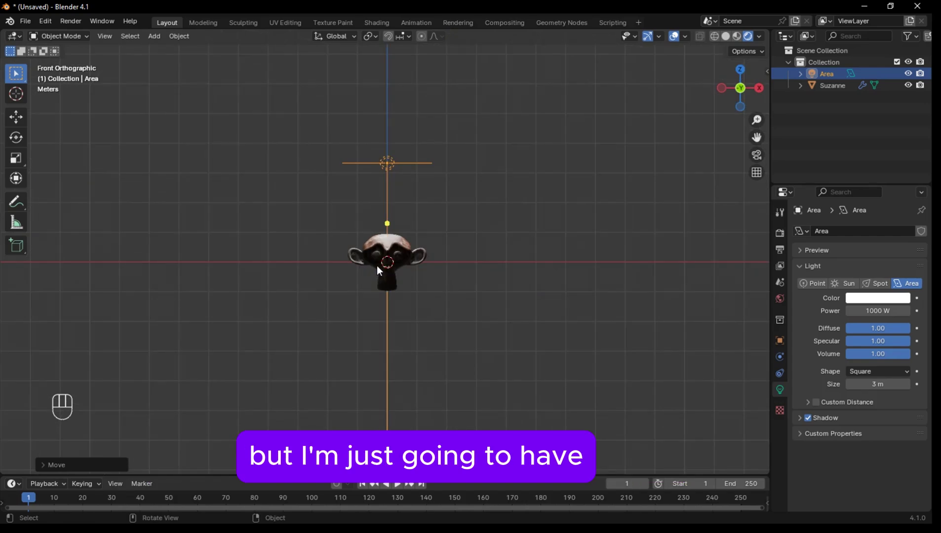
key("shift+d")
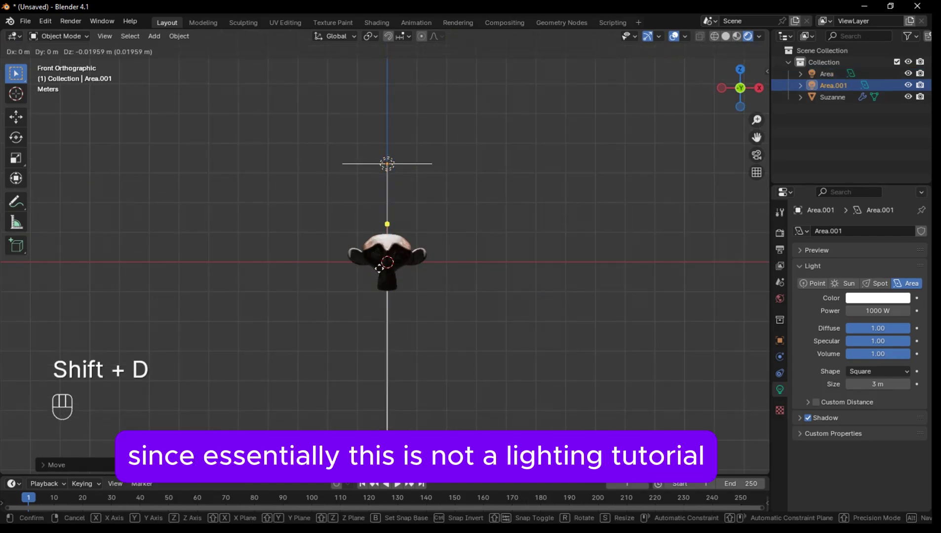
left_click(453, 279)
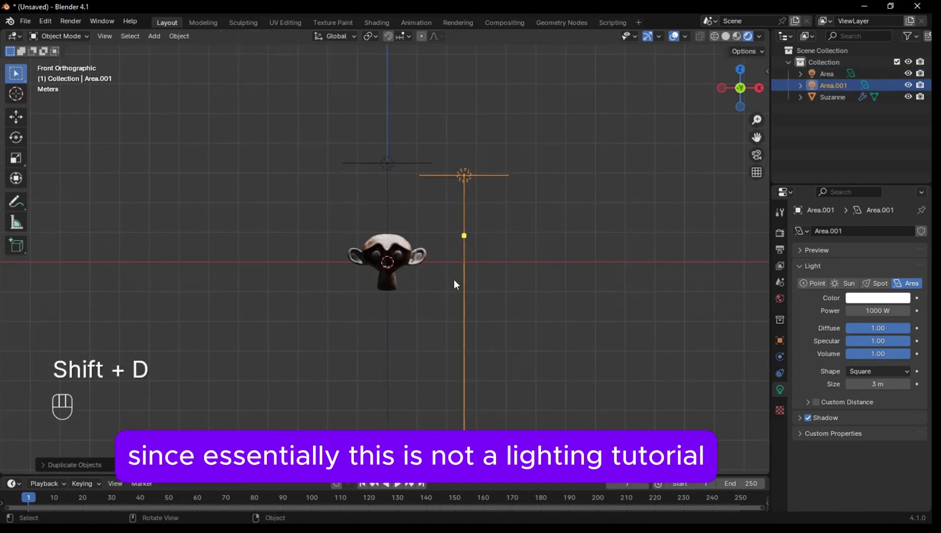
- Rotate the duplicated light to aim diagonally down at the monkey head and move it nearer to the head
key("r")
left_click(438, 269)
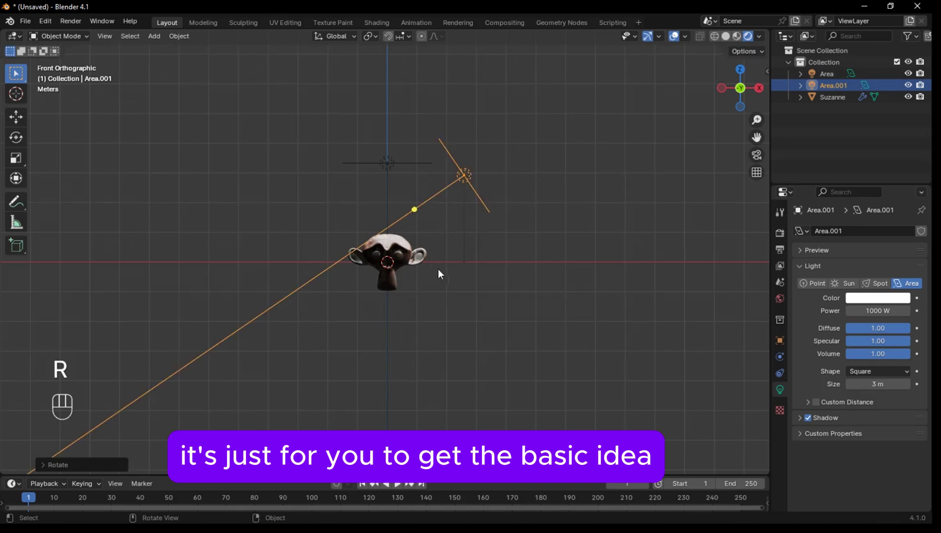
key("g")
left_click(447, 278)
- Check the lit head from other angles, then move the positive X side light away from it along the light's local Z axis
middle_click_drag(447, 279, 269, 324)
scroll(425, 286, "up", 10)
scroll(433, 286, "down", 5)
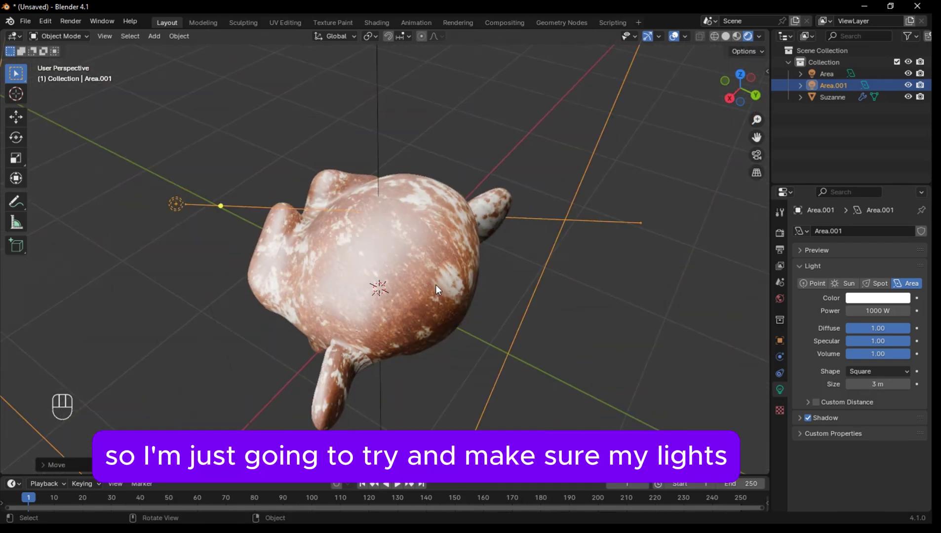
scroll(432, 280, "down", 4)
middle_click_drag(420, 272, 524, 258)
key("KP_1")
scroll(511, 259, "down", 3)
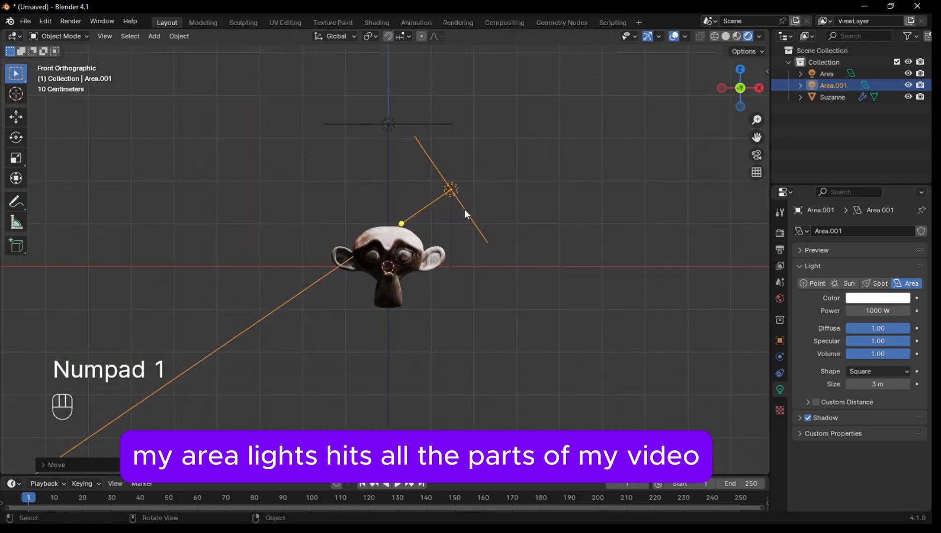
key("g")
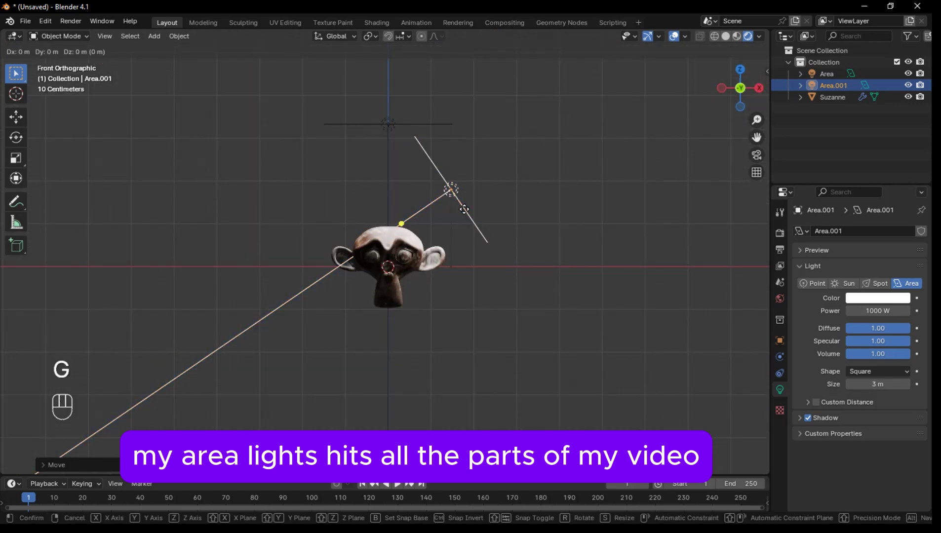
key("z")
key("z")
left_click(508, 193)
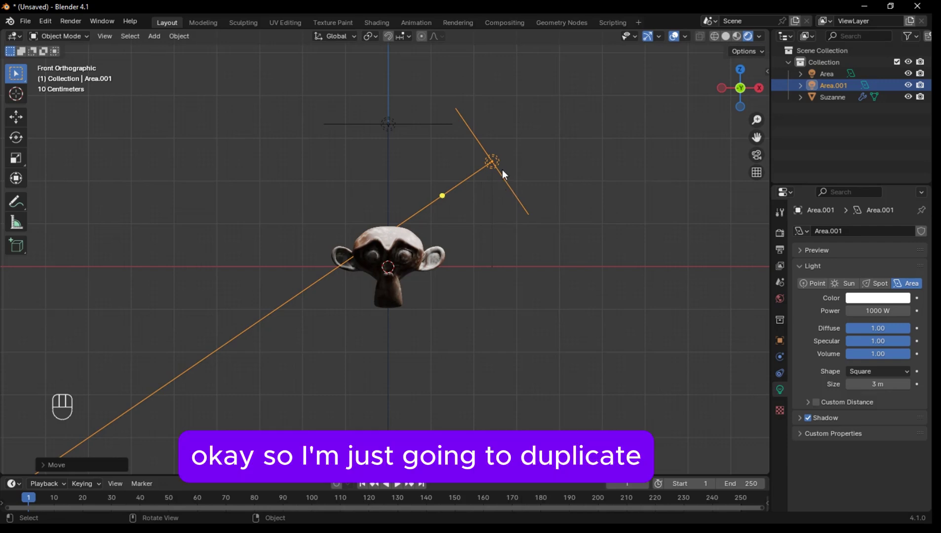
- Duplicate the overhead area light about 2.5 m along the X axis to the head's negative X side
left_click(423, 128)
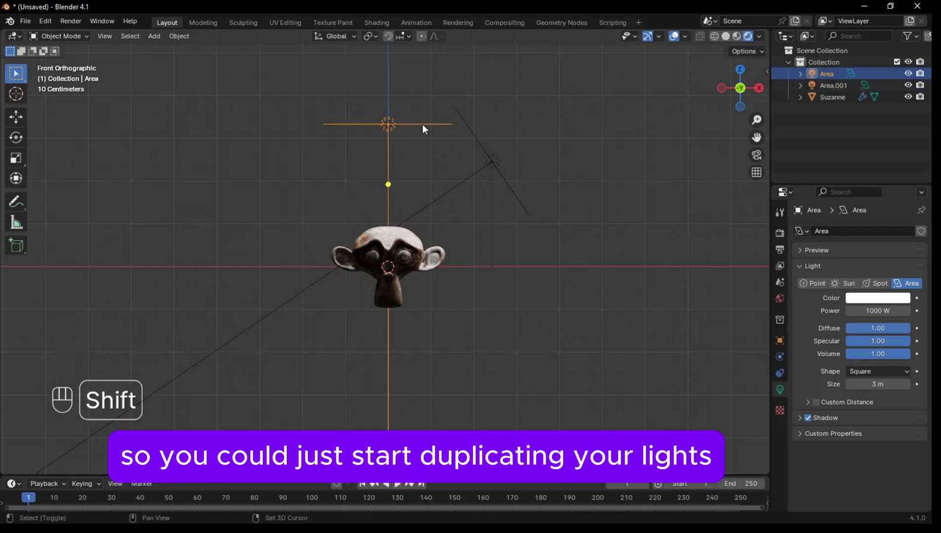
key("shift+d")
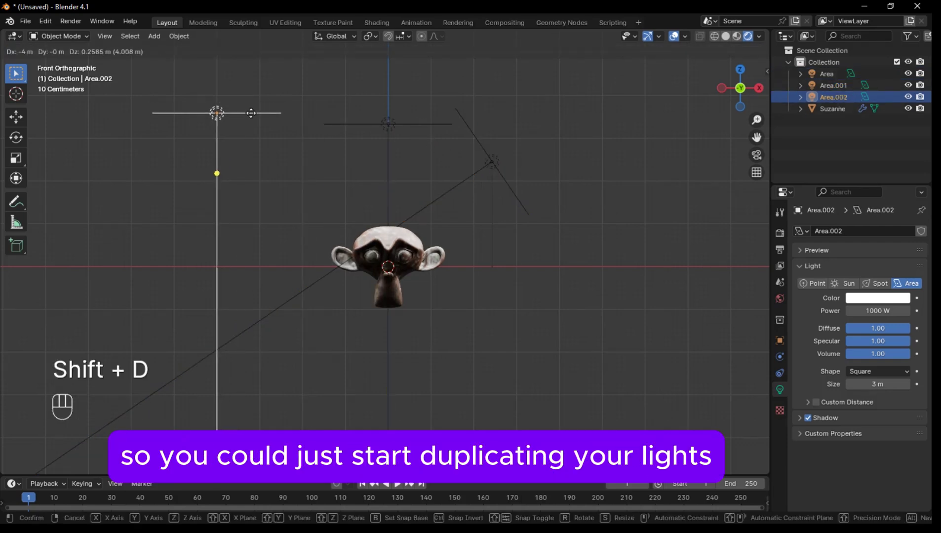
key("x")
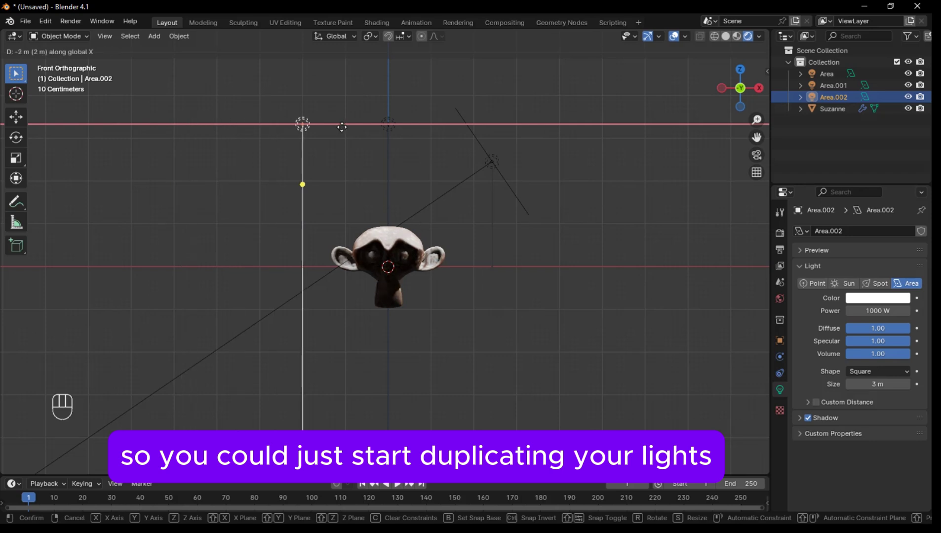
left_click(316, 130)
- Rotate the negative X side light to aim diagonally at the monkey head and move it closer
key("r")
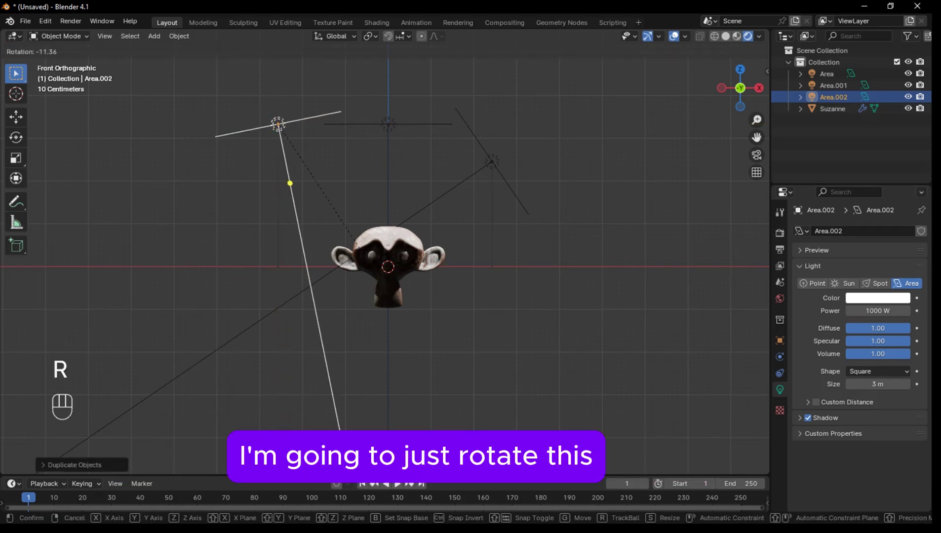
left_click(441, 203)
key("g")
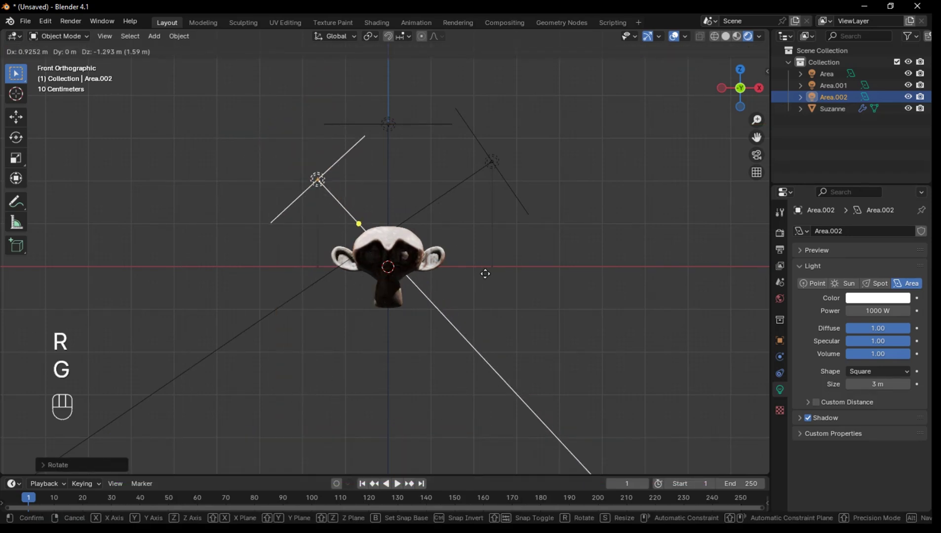
left_click(459, 253)
- Duplicate the overhead area light about 4.4 m along negative Y, placing the copy in front of the face
middle_click_drag(491, 256, 303, 202)
scroll(420, 249, "up", 4)
scroll(420, 252, "up", 2)
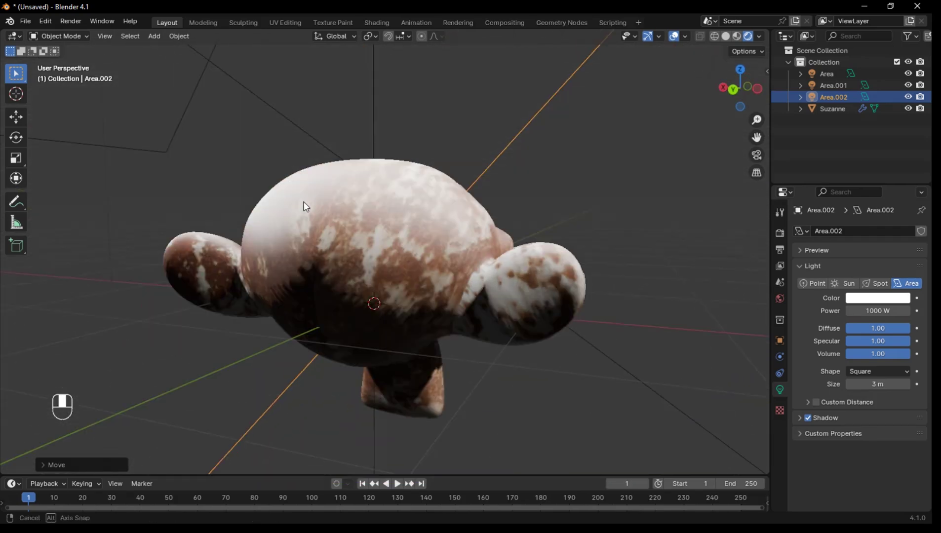
scroll(392, 216, "up", 2)
scroll(392, 216, "down", 8)
middle_click_drag(393, 215, 479, 201)
left_click(380, 152)
left_click(380, 156)
key("shift+d")
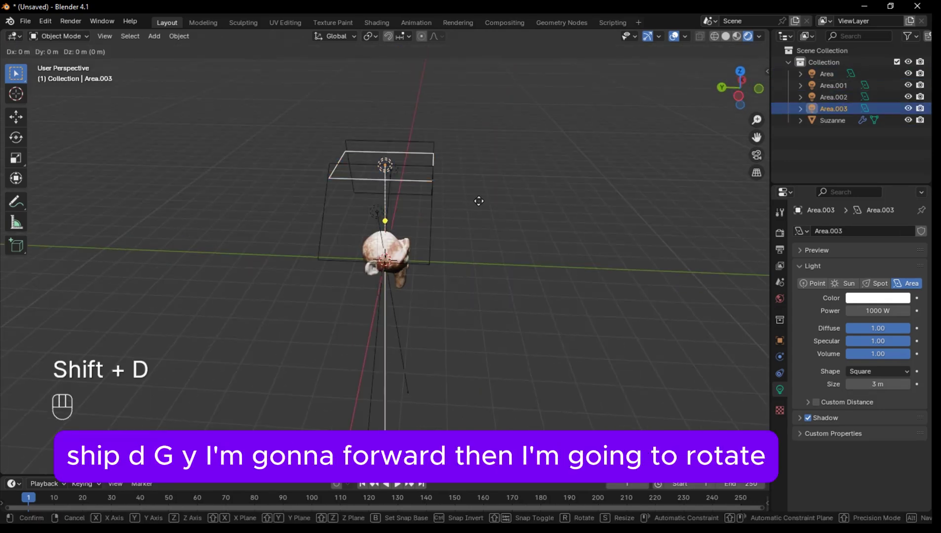
key("y")
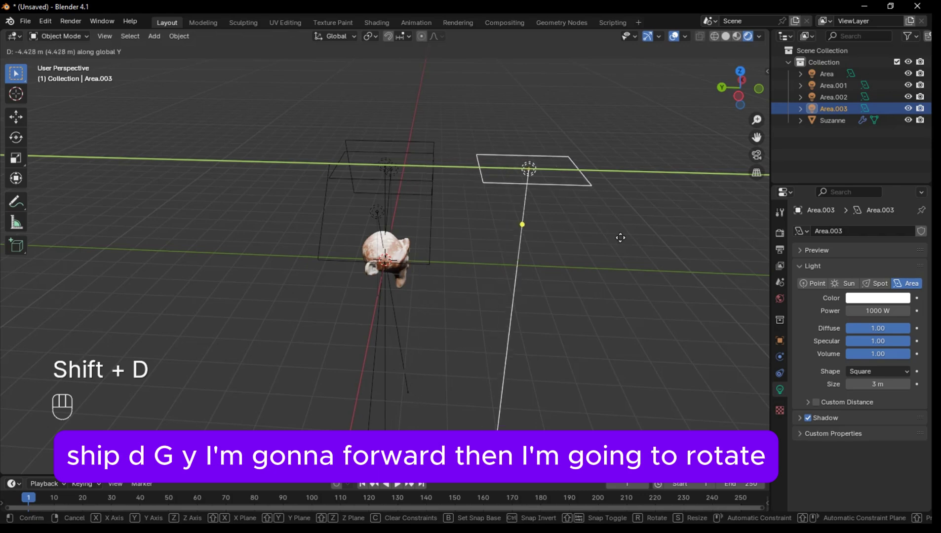
left_click(621, 242)
- Rotate the front light about 65° to aim it at the monkey's face and move it closer to the head
key("r")
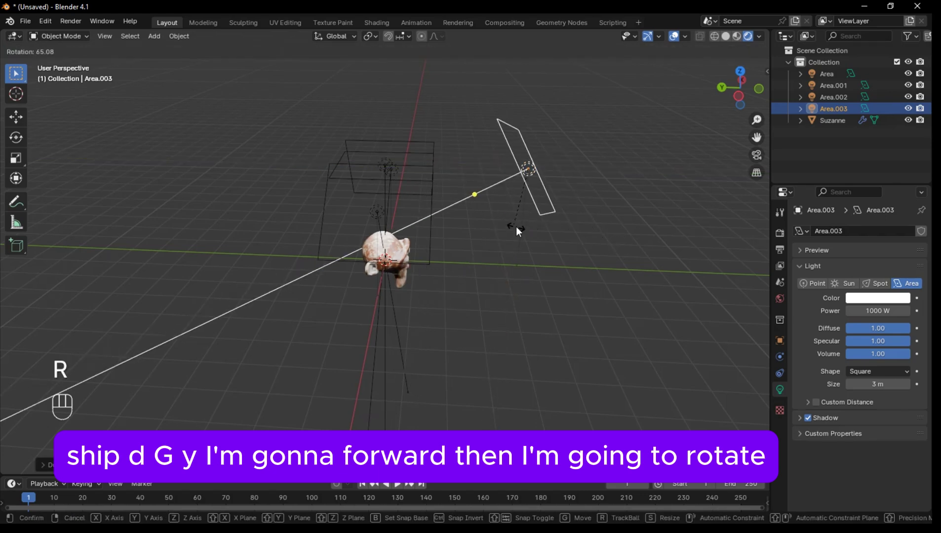
left_click(516, 226)
middle_click_drag(502, 235, 325, 214)
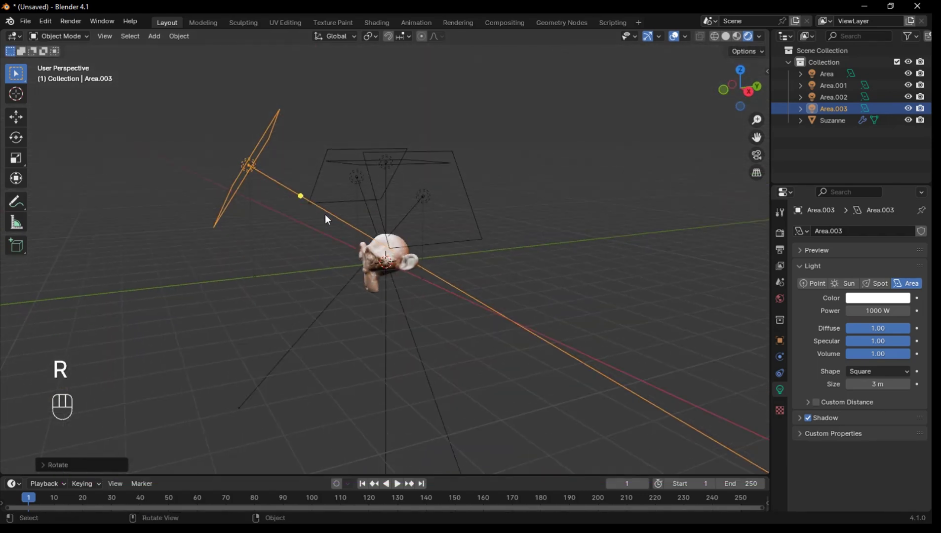
scroll(346, 224, "up", 5)
scroll(390, 214, "down", 6)
key("g")
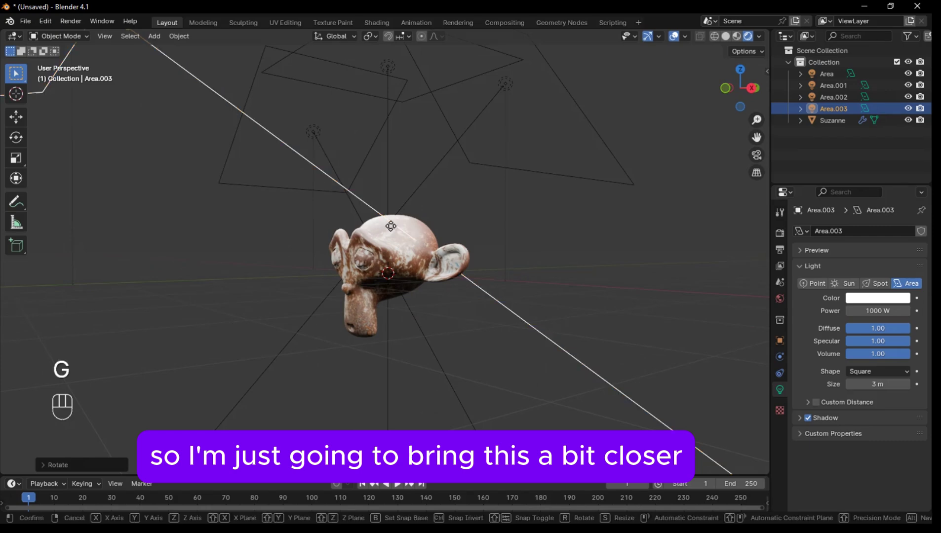
left_click(526, 363)
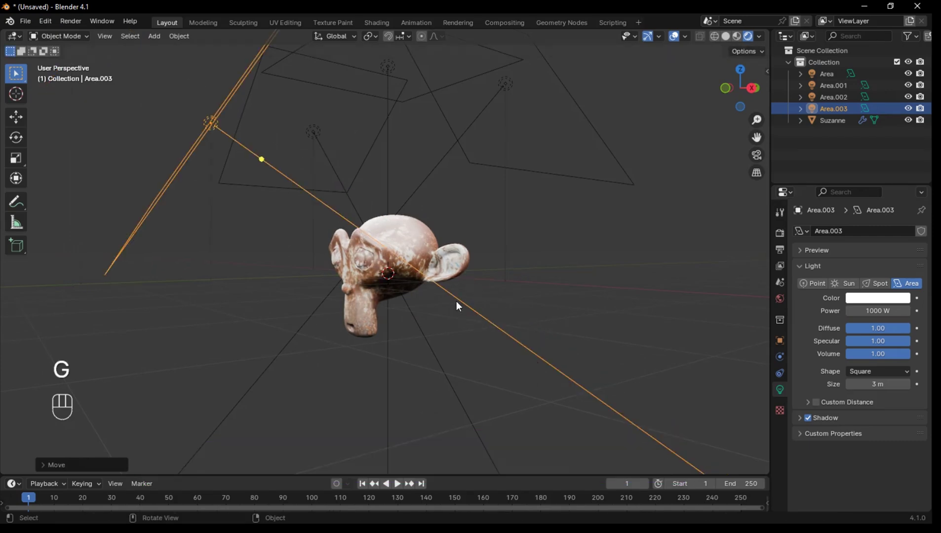
- Move the front area light sideways along the face so that it is centred above the monkey's nose
middle_click_drag(456, 307, 527, 330)
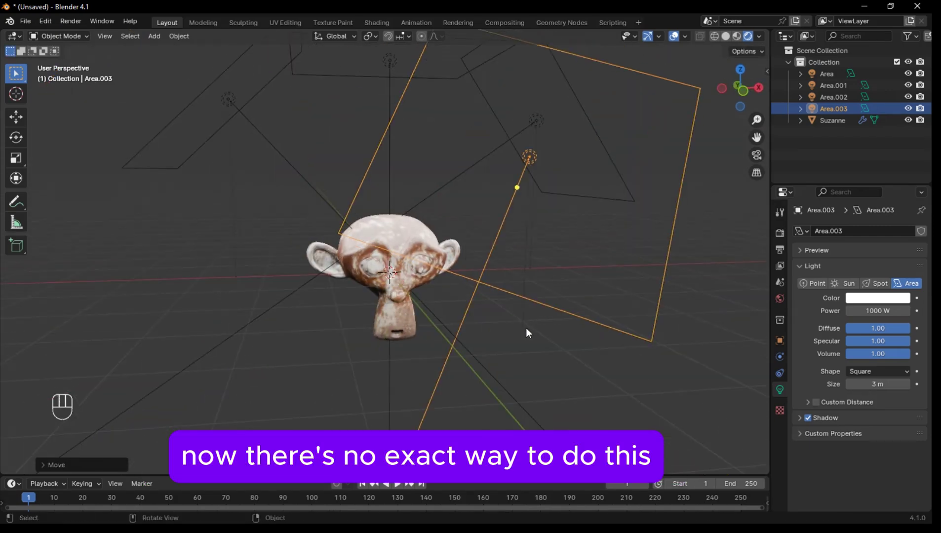
key("g")
left_click(398, 314)
scroll(398, 314, "down", 4)
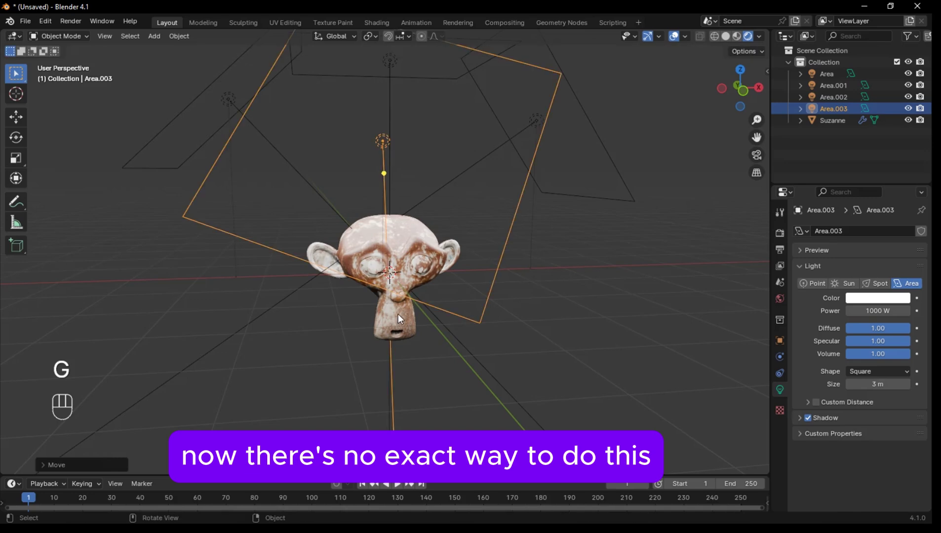
- Select all four area lights, aim them together at a common point just below the monkey head, and deselect them
middle_click_drag(398, 314, 320, 303)
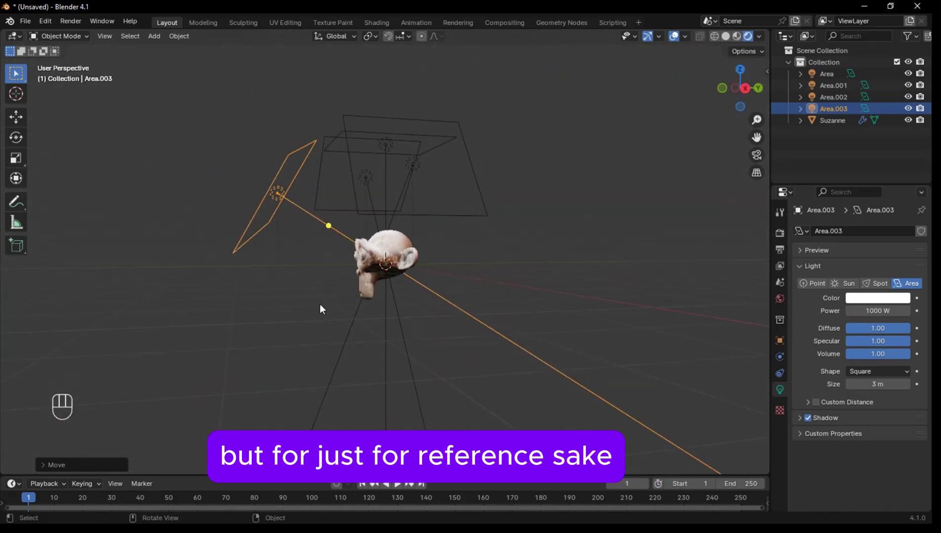
left_click_drag(355, 359, 619, 377)
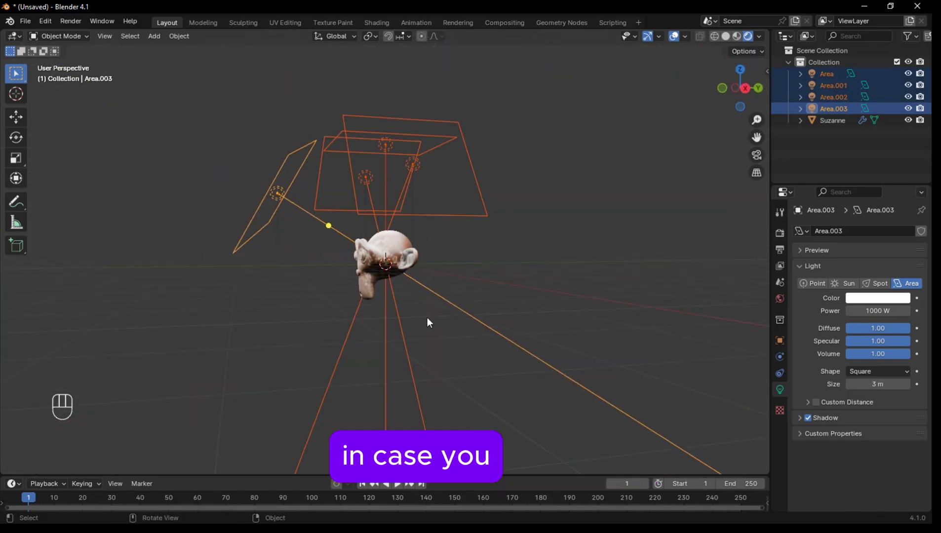
middle_click_drag(427, 318, 540, 315)
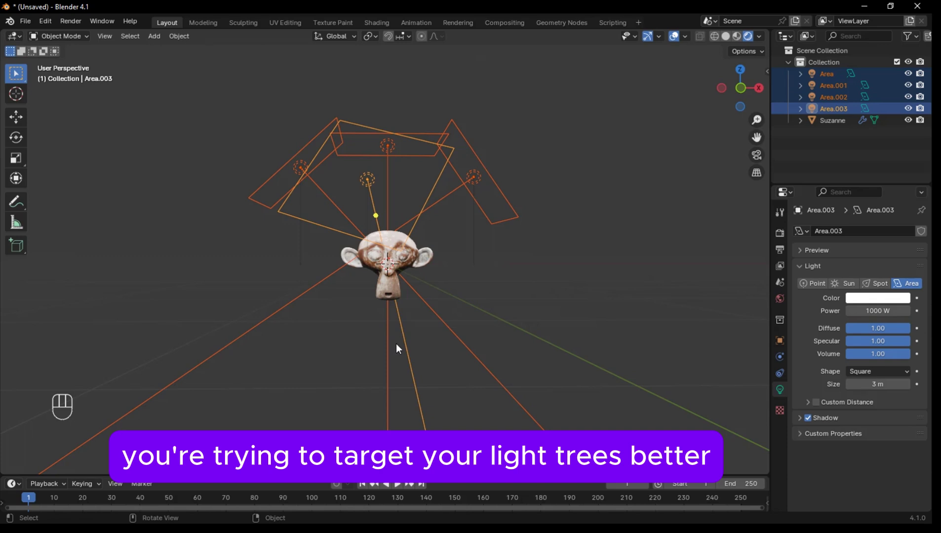
key("shift+t")
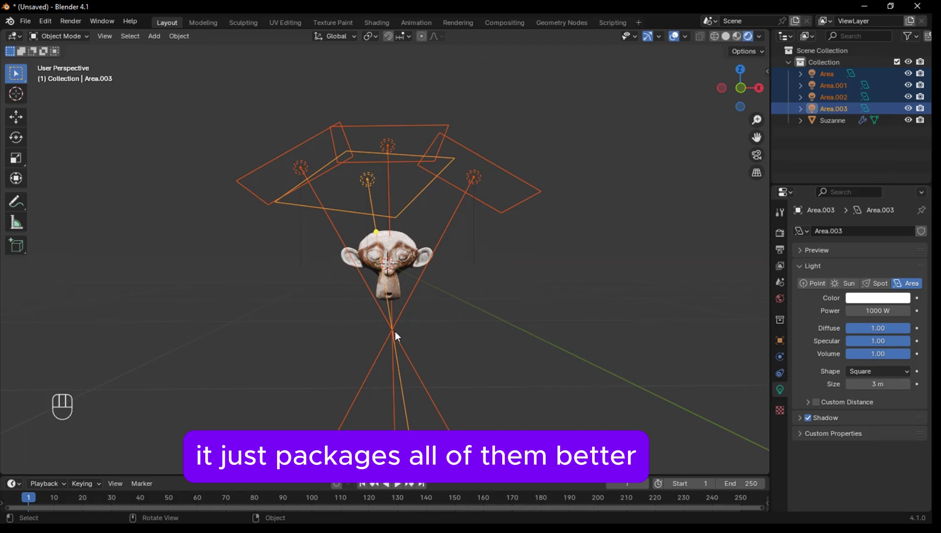
left_click(395, 332)
left_click(545, 269)
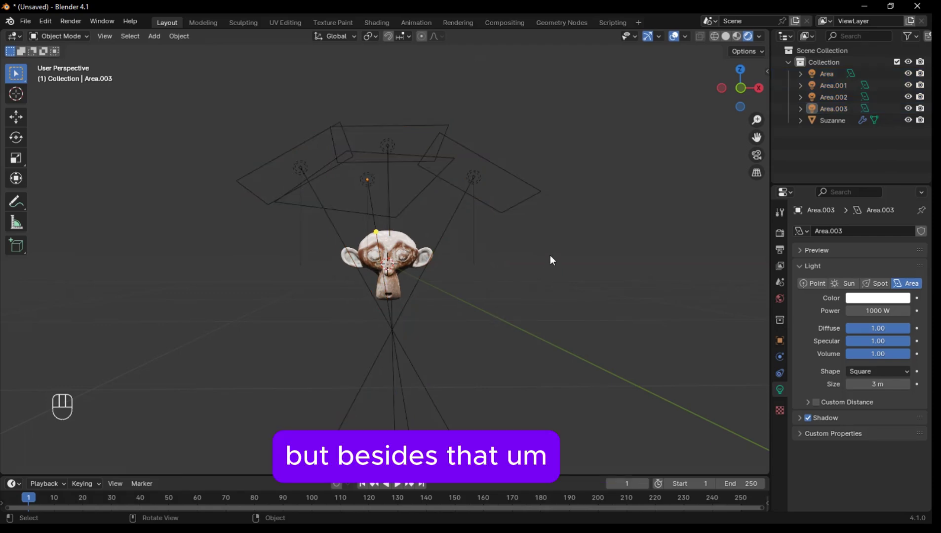
- Duplicate the overhead area light and place the copy lower down behind the monkey head
middle_click_drag(550, 259, 285, 164)
scroll(285, 164, "down", 5)
scroll(284, 164, "up", 5)
middle_click_drag(389, 205, 444, 231)
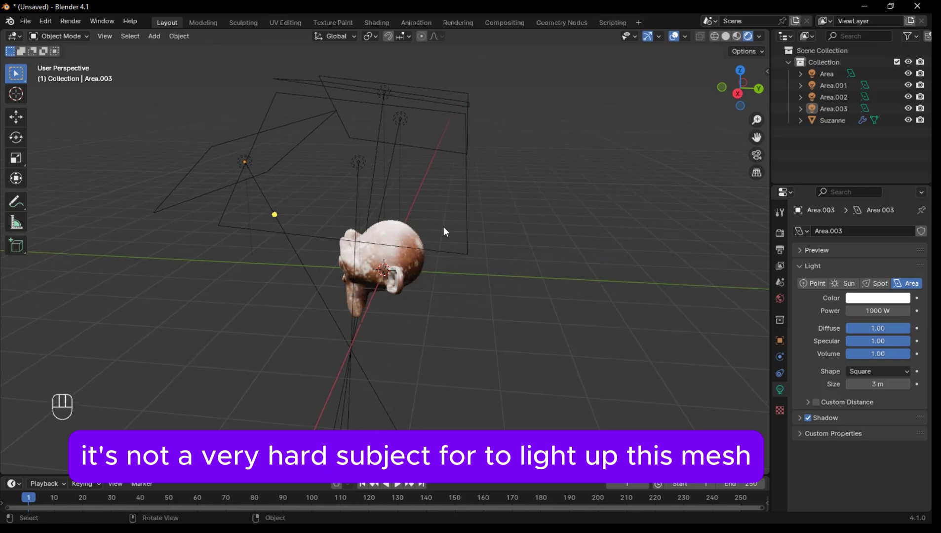
left_click(311, 94)
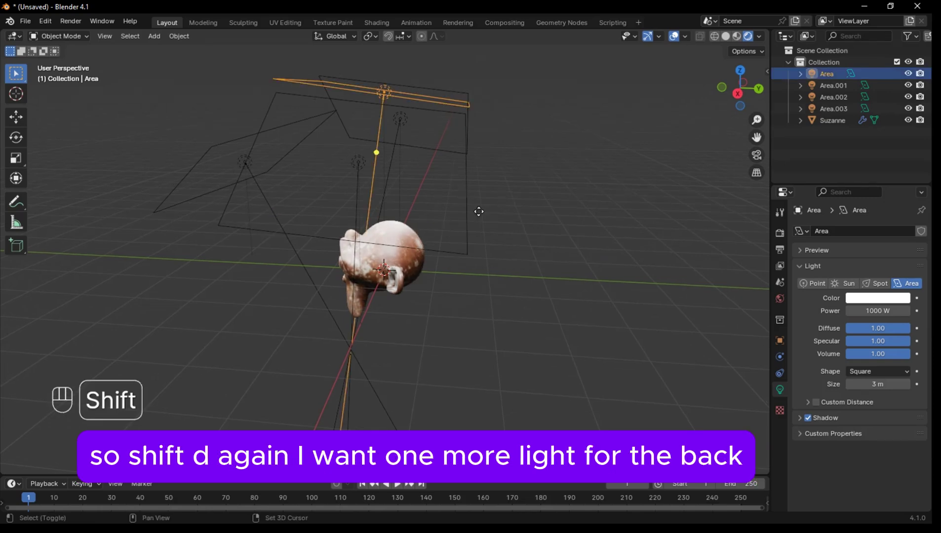
key("shift+d")
left_click(615, 279)
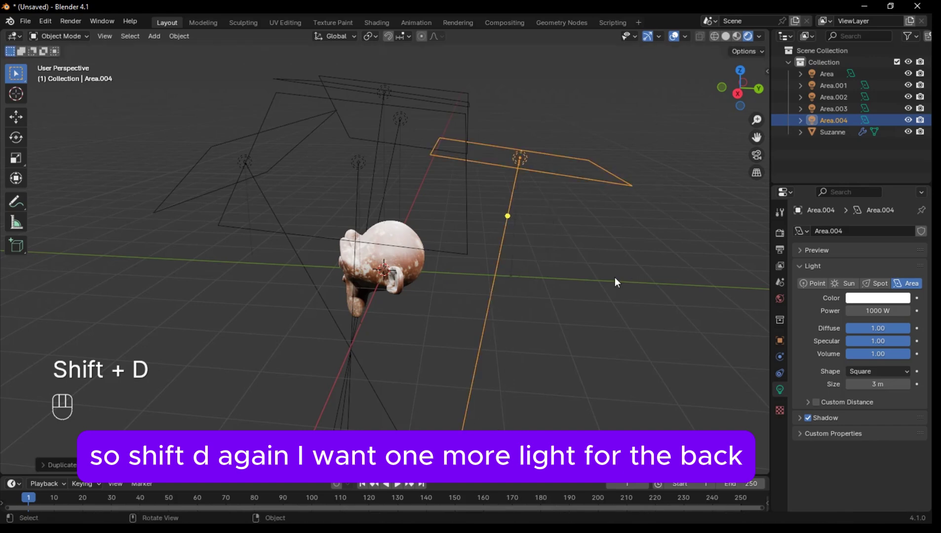
- Rotate the back light to aim diagonally down at the back of the head and move it closer
key("r")
left_click(513, 283)
key("g")
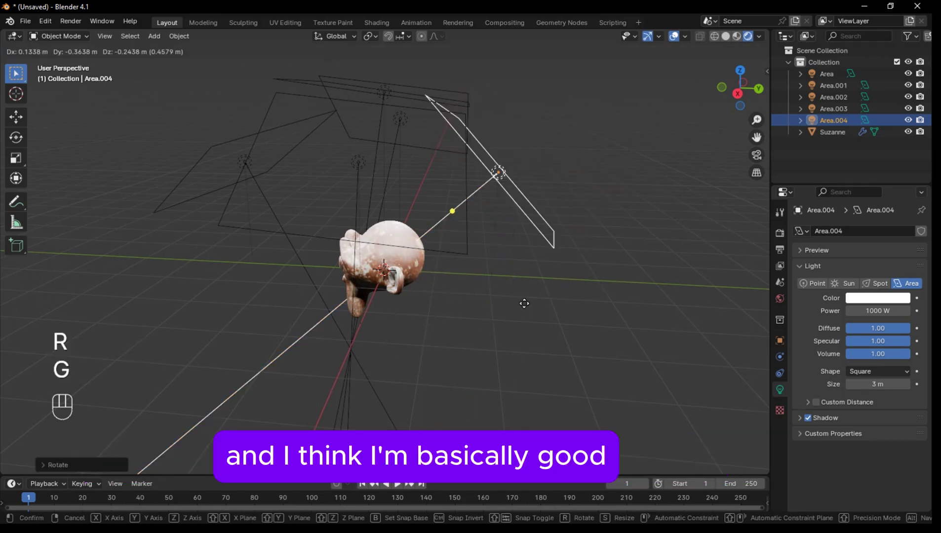
left_click(524, 326)
- Duplicate the back light below the original and rotate the copy to face the back of the head almost horizontally
middle_click_drag(535, 319, 605, 309)
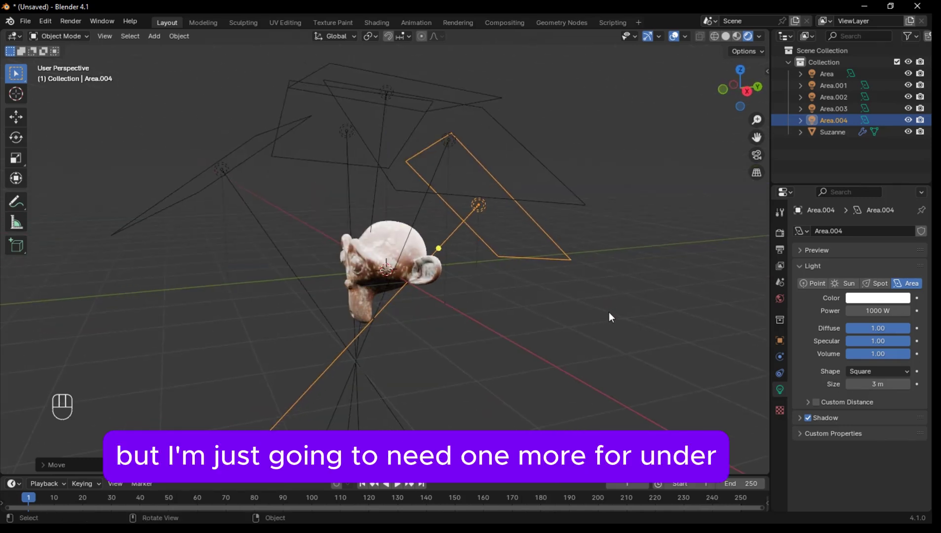
key("shift+d")
key("r")
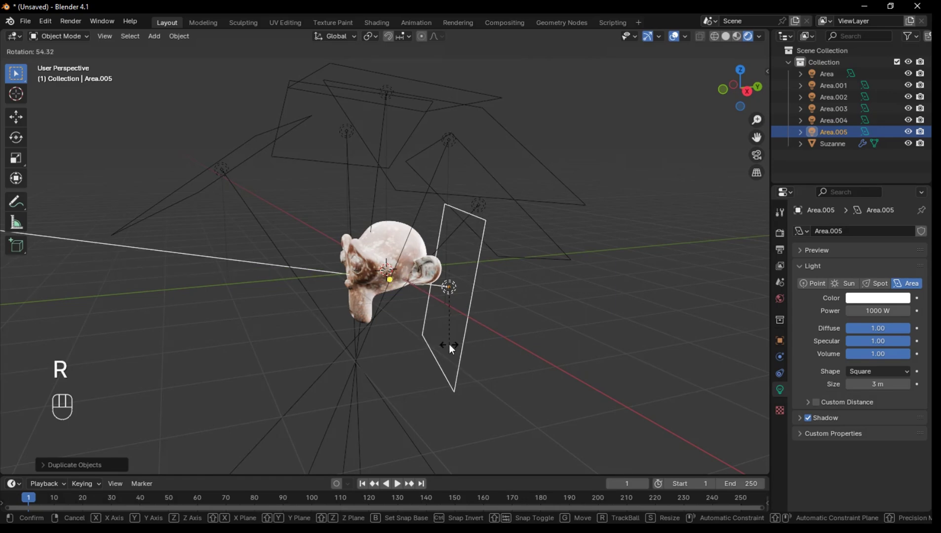
left_click(465, 343)
- Move the low back light away from the head and adjust its position behind it from an underside view
key("g")
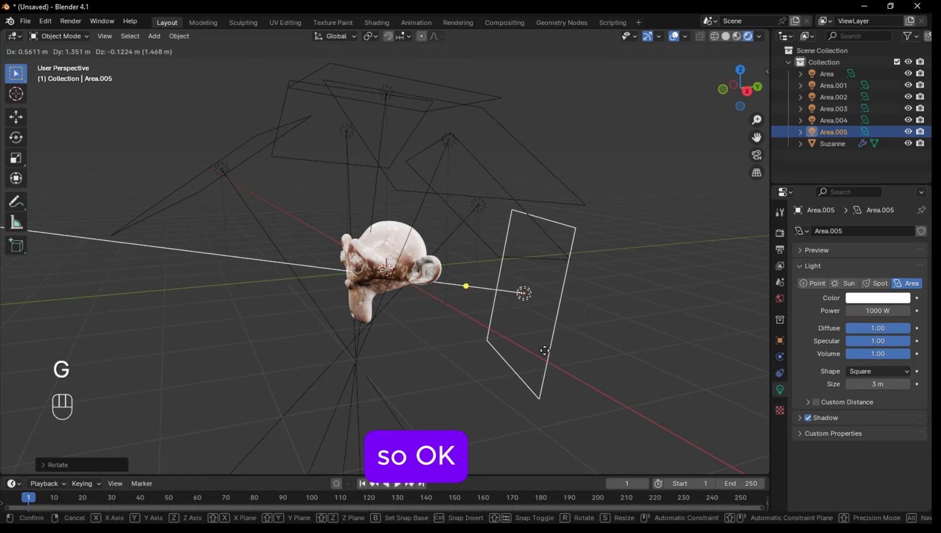
left_click(569, 355)
middle_click_drag(569, 355, 256, 324)
key("g")
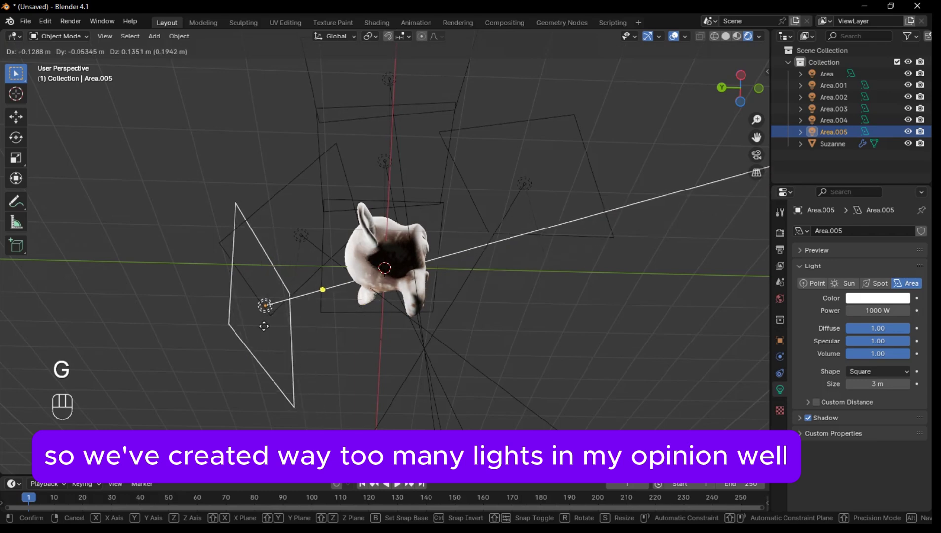
left_click(257, 326)
- Inspect the lighting and rusty texture on the monkey head from several angles and distances
middle_click_drag(383, 331, 533, 391)
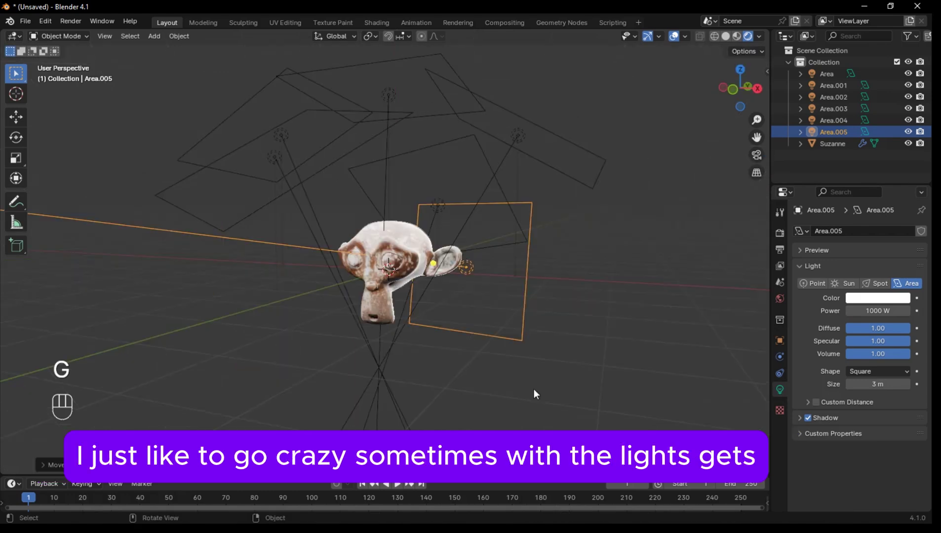
scroll(414, 300, "up", 6)
scroll(414, 300, "down", 10)
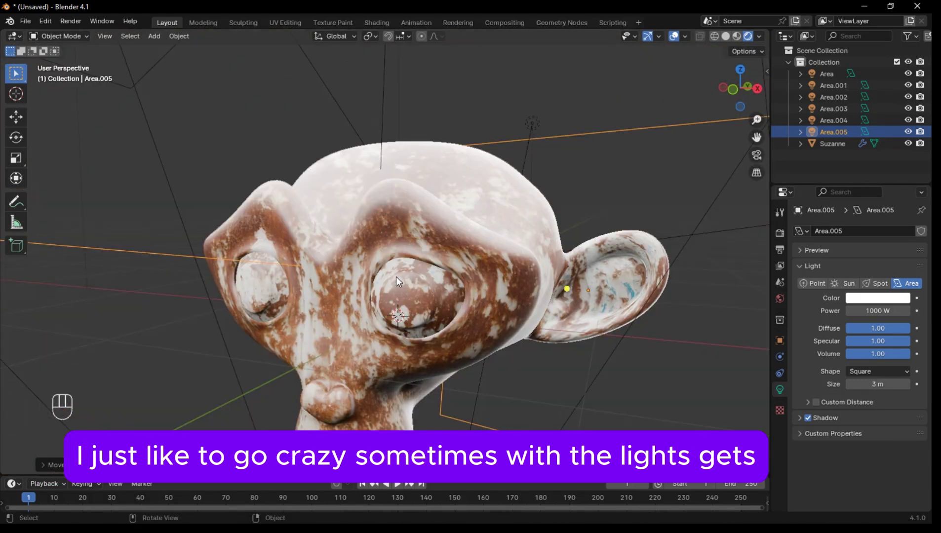
middle_click_drag(443, 300, 473, 298)
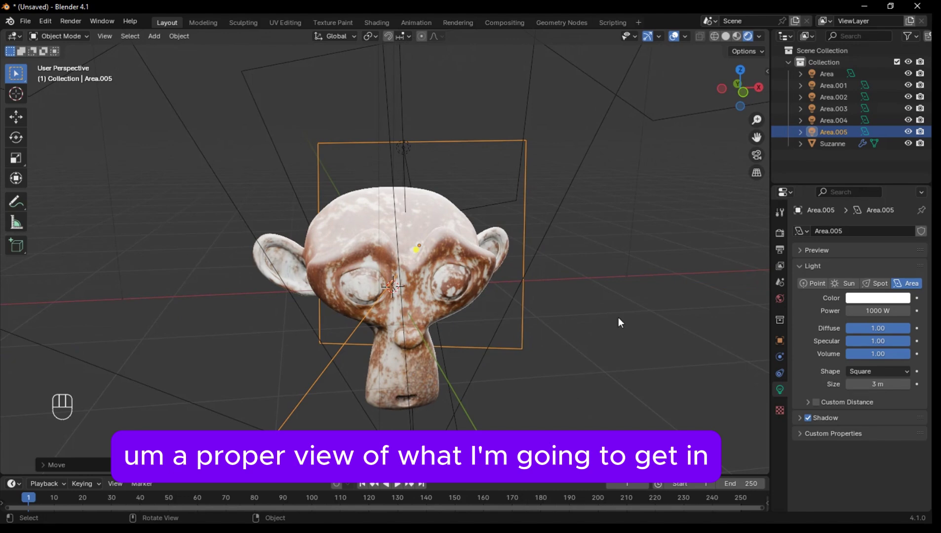
key("KP_0")
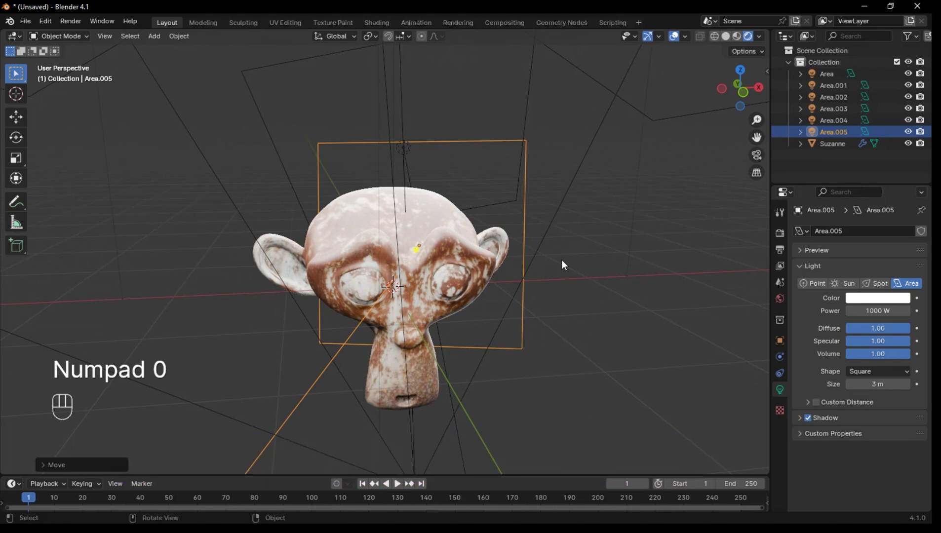
scroll(563, 250, "up", 5)
scroll(563, 249, "down", 8)
middle_click_drag(551, 235, 503, 266)
scroll(595, 276, "down", 3)
scroll(435, 262, "up", 8)
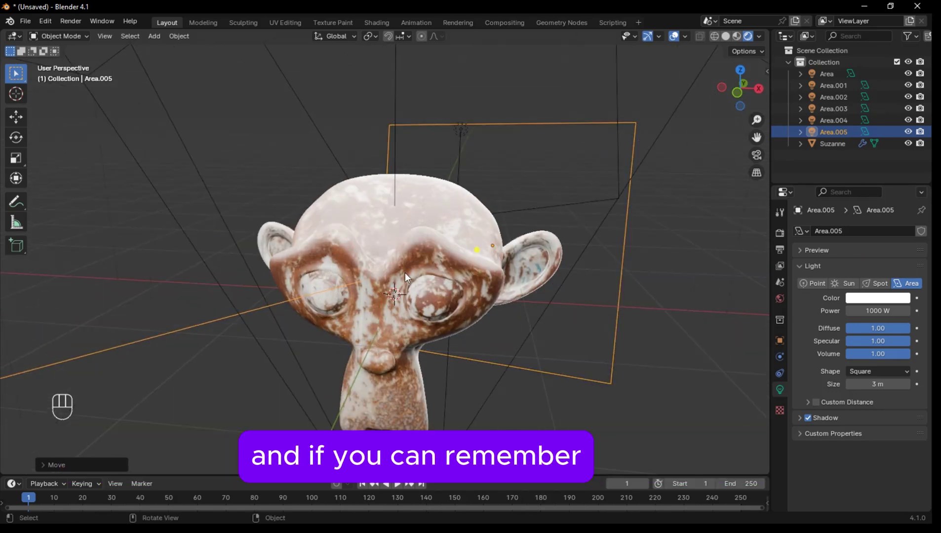
scroll(405, 273, "down", 6)
middle_click_drag(470, 295, 501, 293)
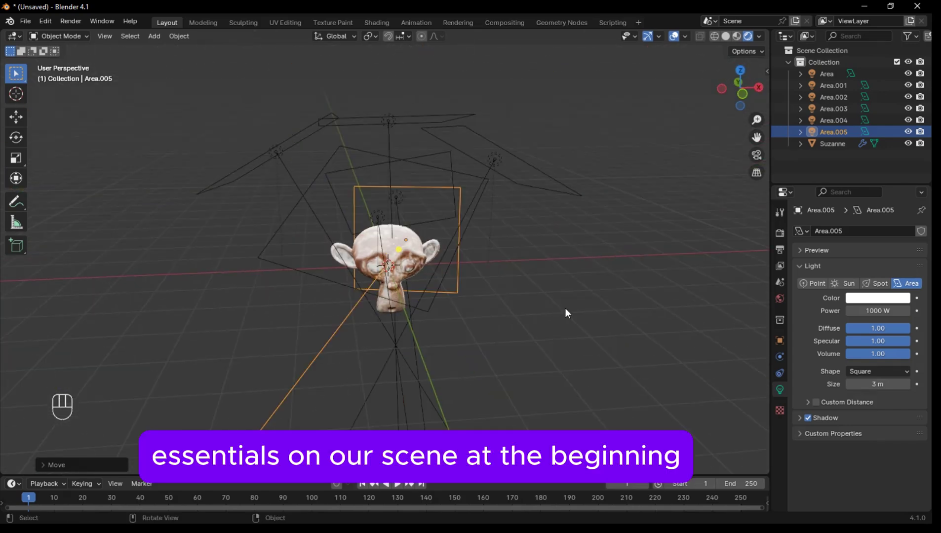
- Select all six area lights in the front view and hide them from the viewport
left_click(519, 274)
key("KP_1")
scroll(467, 247, "up", 8)
scroll(471, 271, "down", 1)
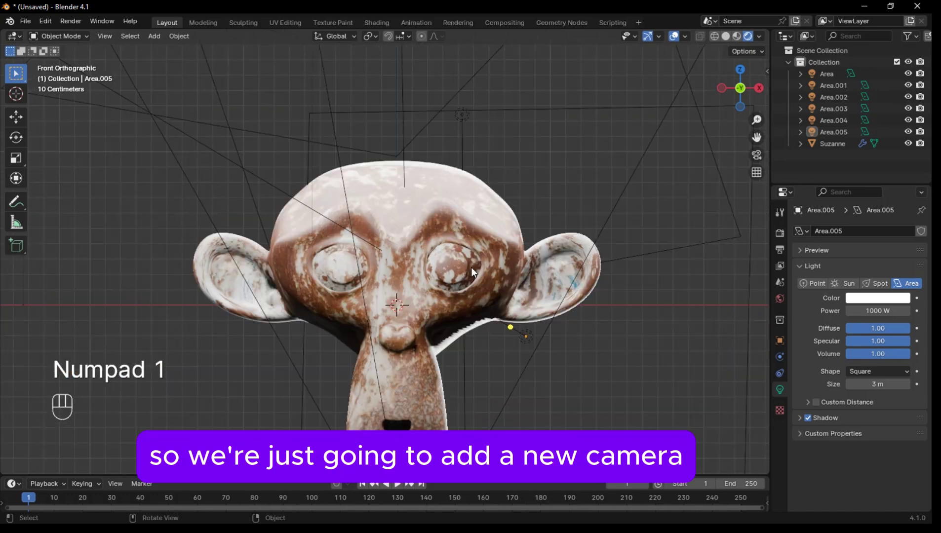
scroll(471, 267, "down", 3)
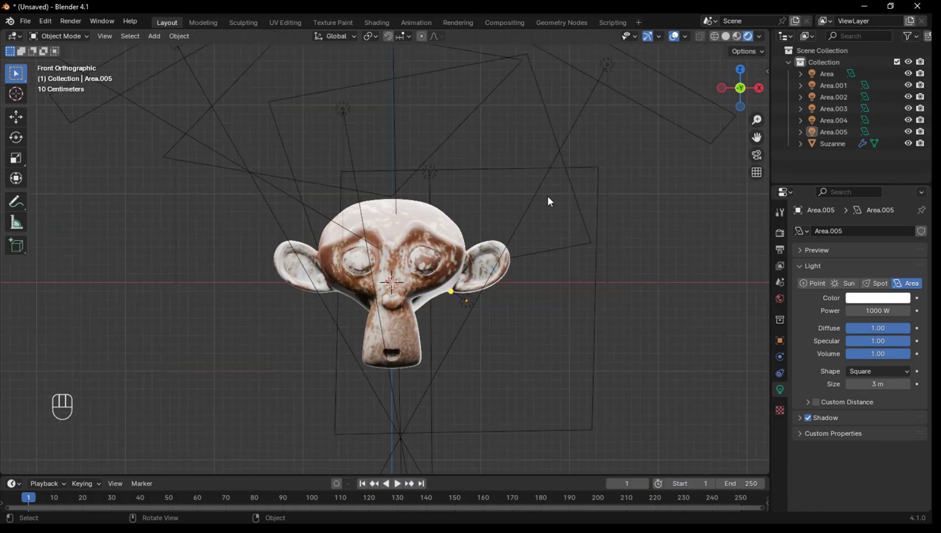
scroll(548, 197, "down", 6)
scroll(349, 162, "up", 3)
scroll(309, 156, "down", 1)
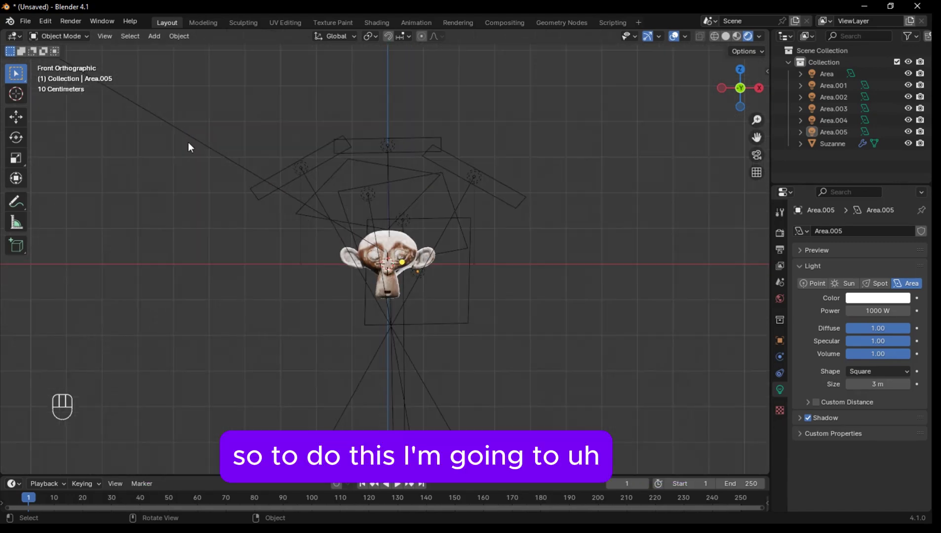
scroll(188, 143, "down", 5)
scroll(227, 140, "up", 9)
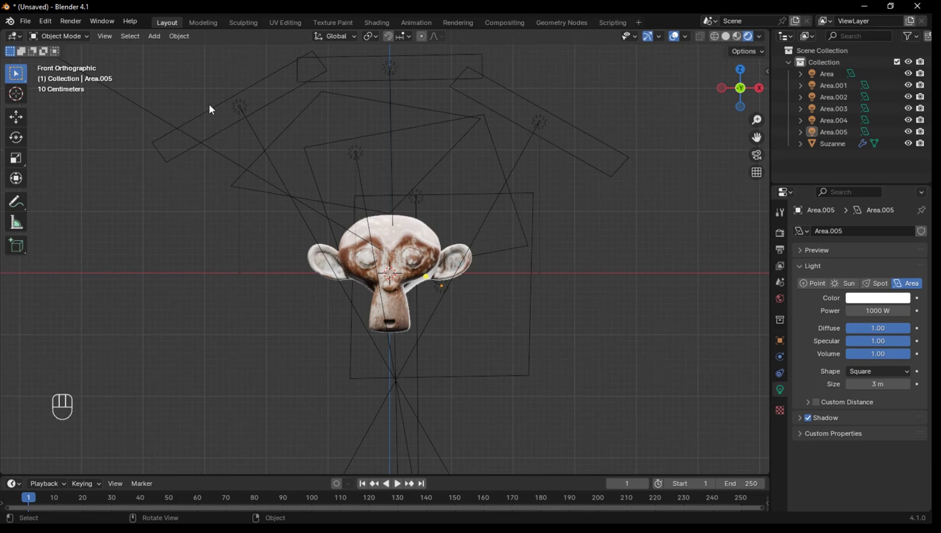
scroll(209, 104, "down", 1)
mouse_move(153, 78)
left_mouse_down()
mouse_move(507, 217)
mouse_move(627, 209)
left_mouse_up()
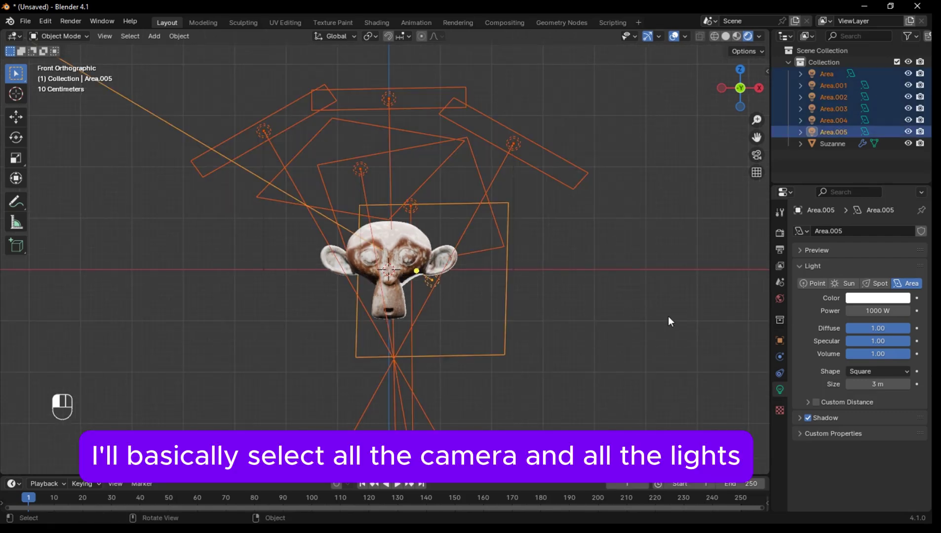
key("h")
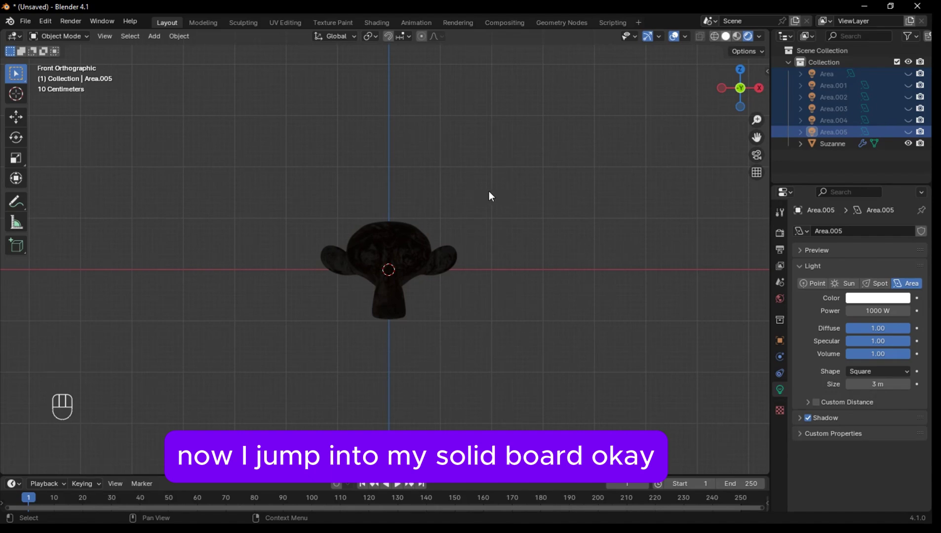
- Switch the viewport to solid shading
left_click(726, 36)
scroll(366, 231, "up", 3)
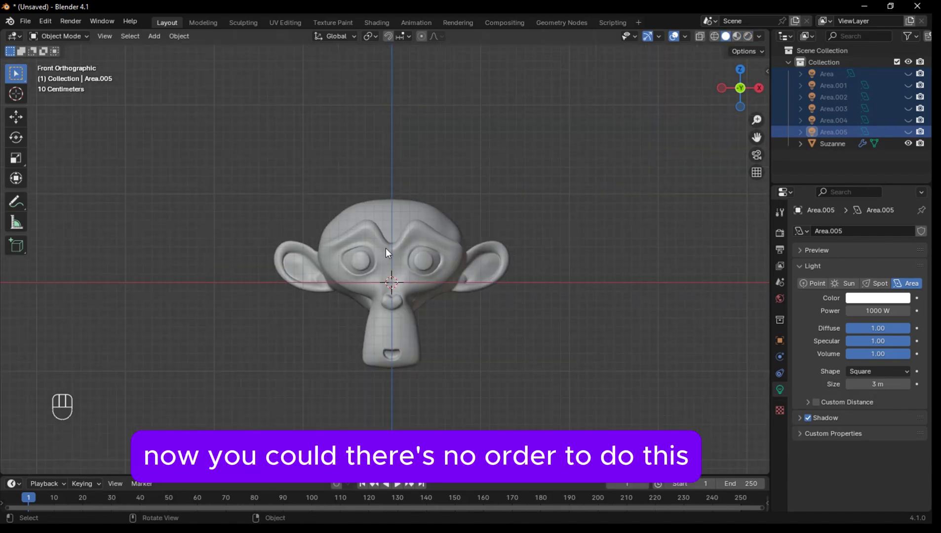
scroll(394, 248, "down", 3)
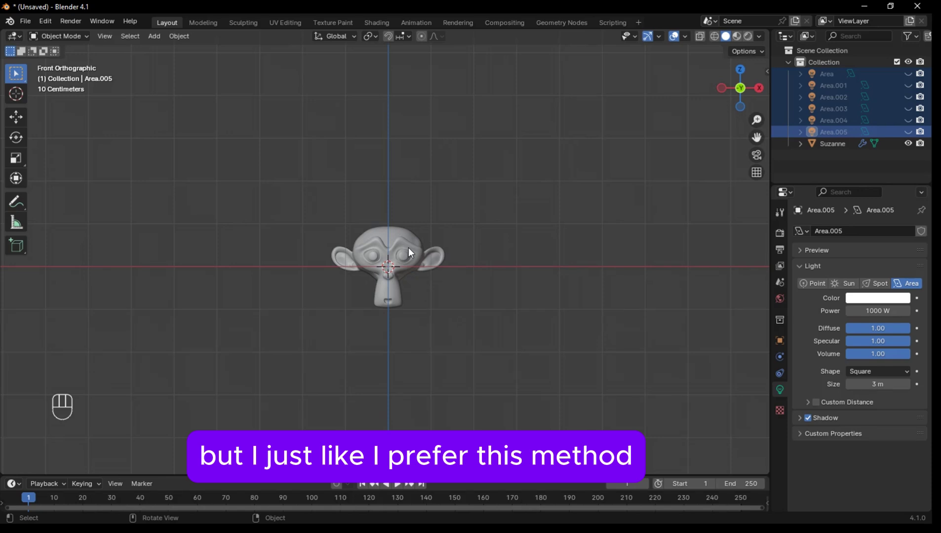
- Add a camera in the right side view and move it about 8 m along negative Y, in front of the monkey's face
key("ctrl+z")
key("Delete")
key("KP_3")
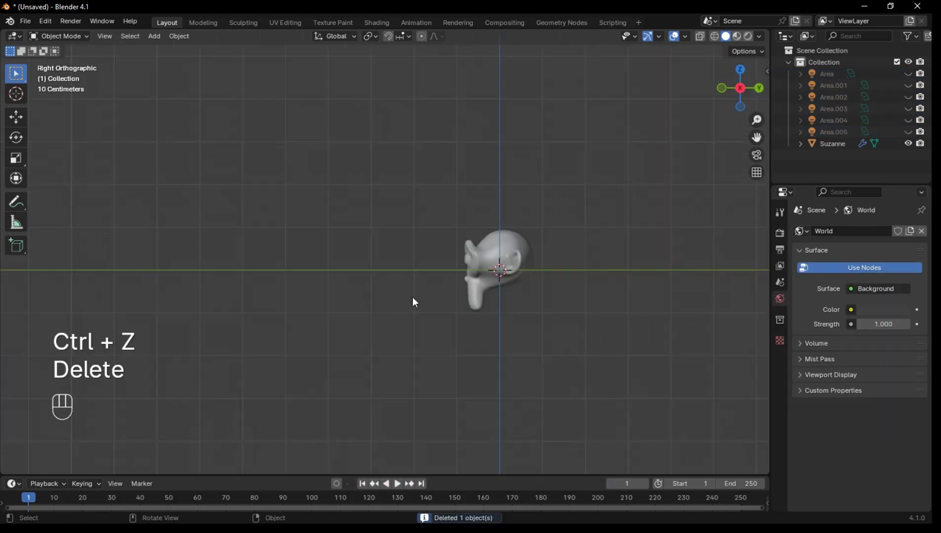
key("shift+a")
left_click(444, 255)
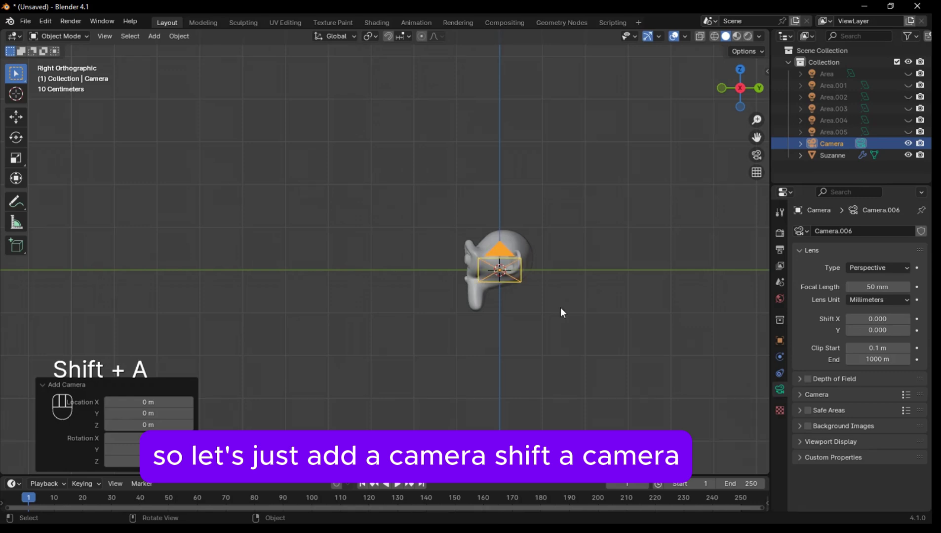
key("g")
key("y")
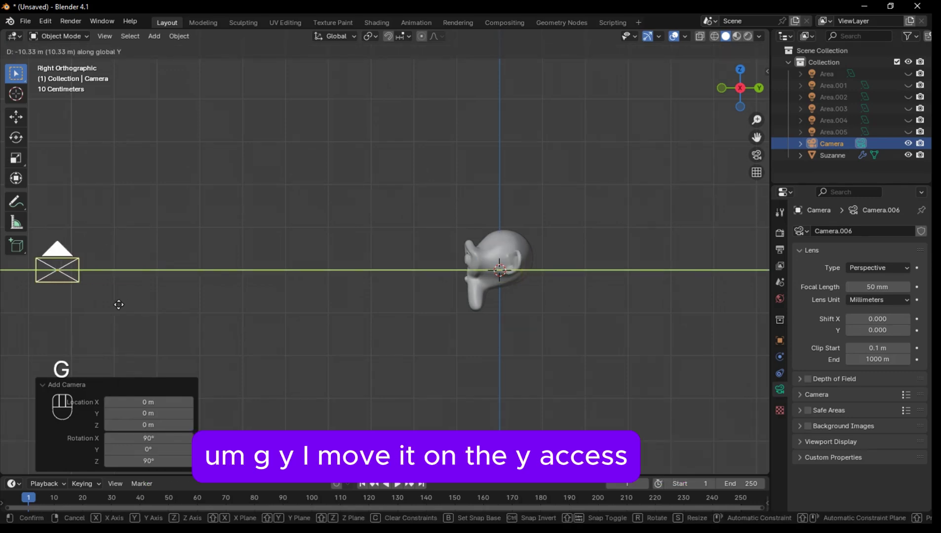
left_click(219, 317)
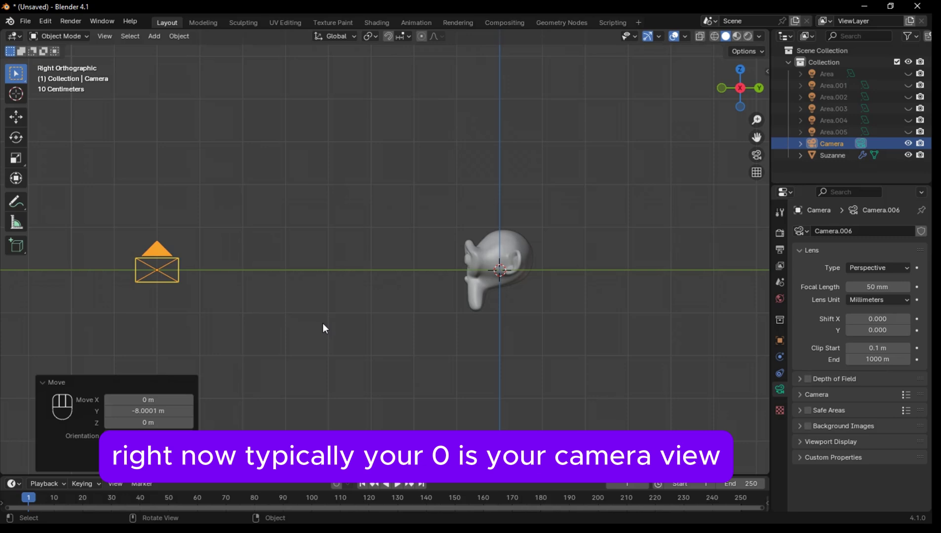
- Check the scene through the new camera, returning to the right side view
key("KP_0")
key("KP_0")
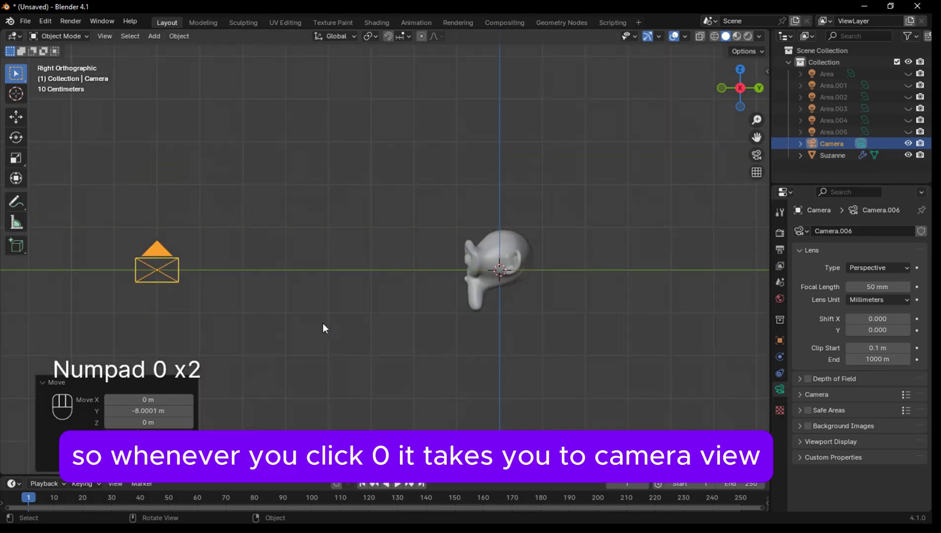
key("KP_0")
key("KP_0")
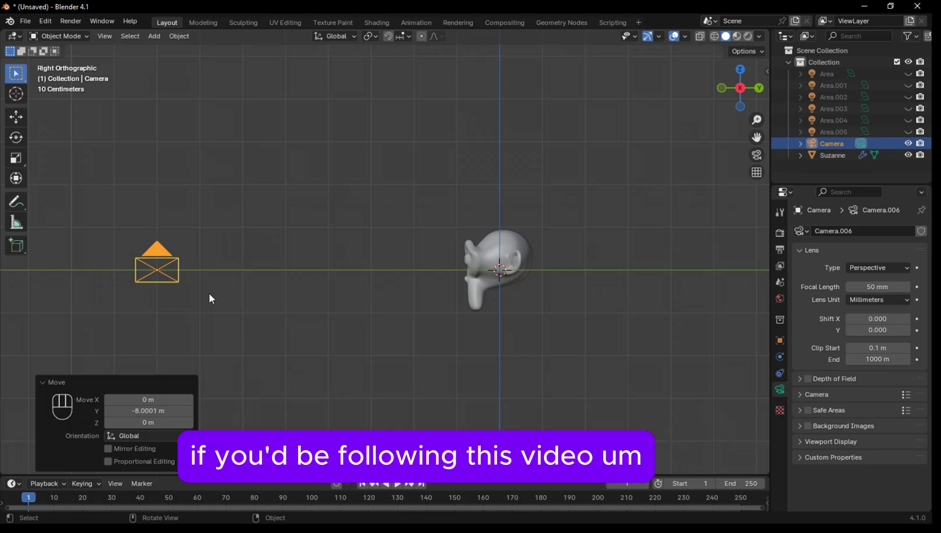
- Rotate the camera -90° about the global Z axis and undo the rotation
key("r")
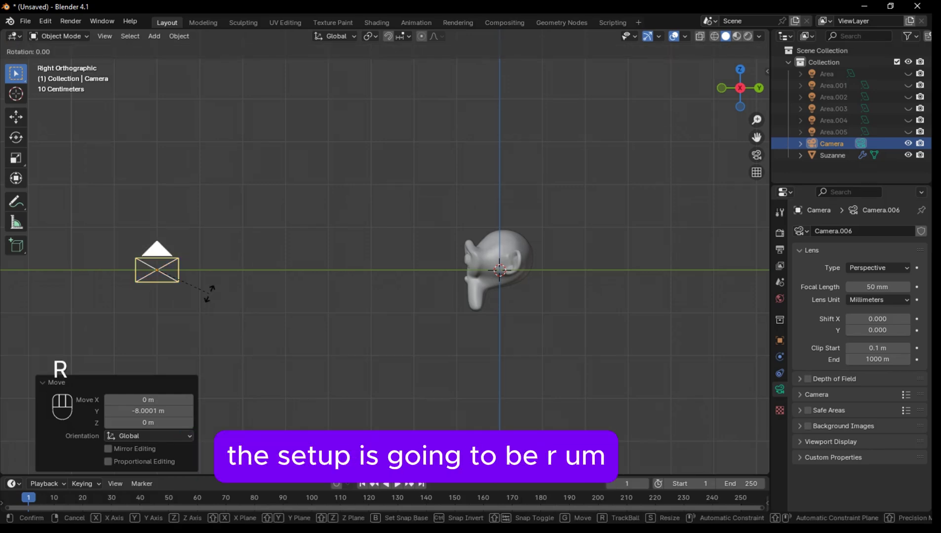
type("z")
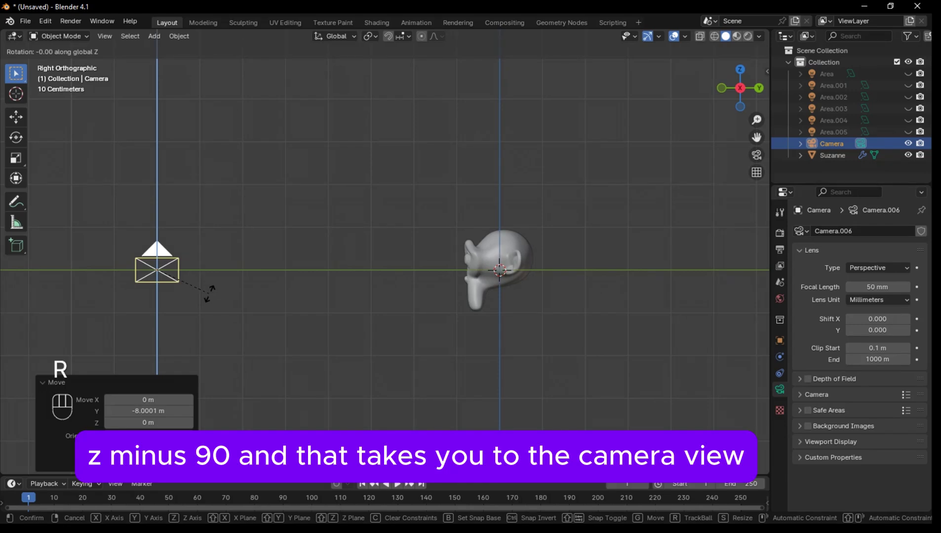
type("-90")
key("Return")
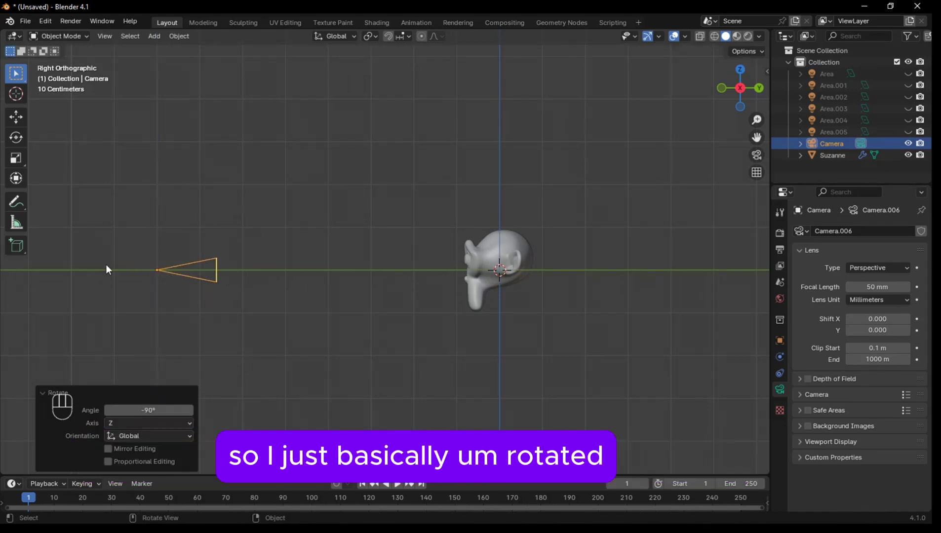
key("ctrl+z")
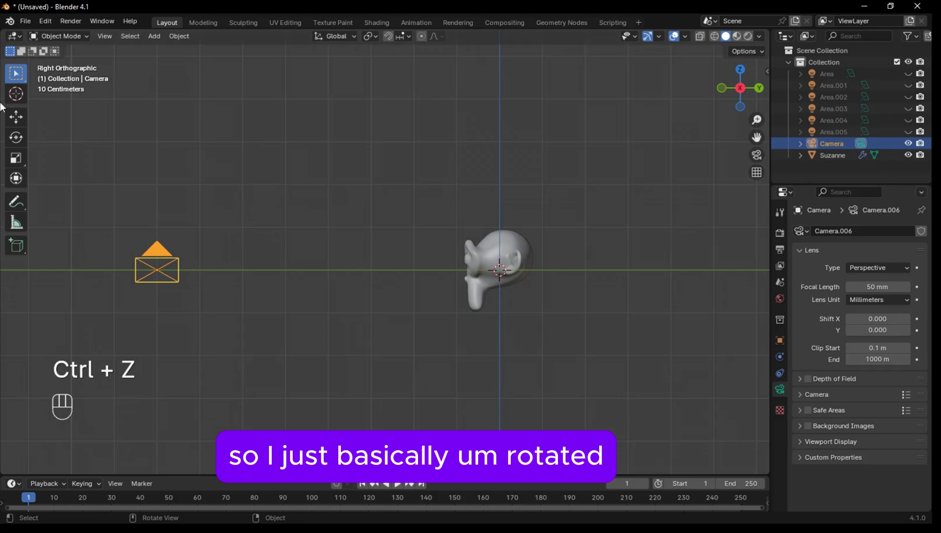
- Rotate the camera about the global Z axis with the Rotate gizmo, set the angle to exactly -90°, and look through the camera
left_click(15, 138)
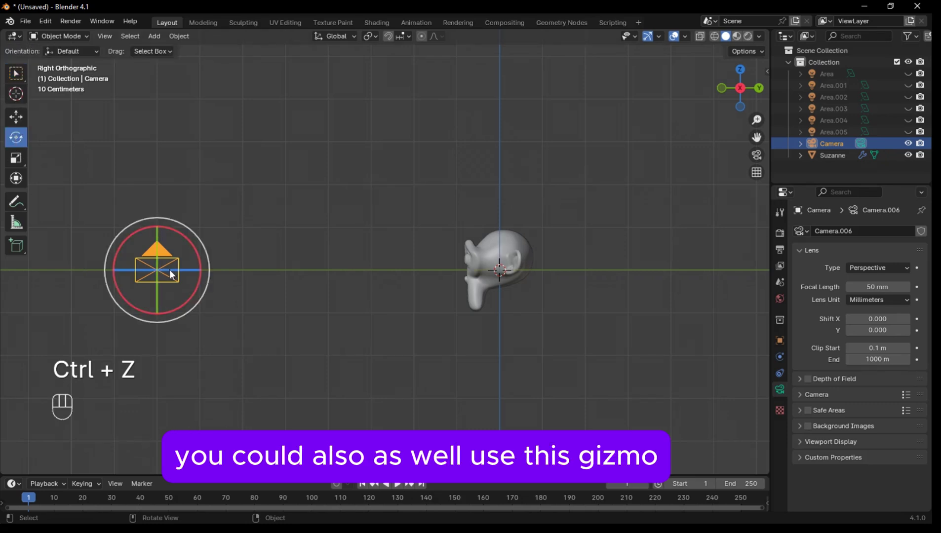
left_click_drag(187, 277, 159, 418)
left_click(154, 411)
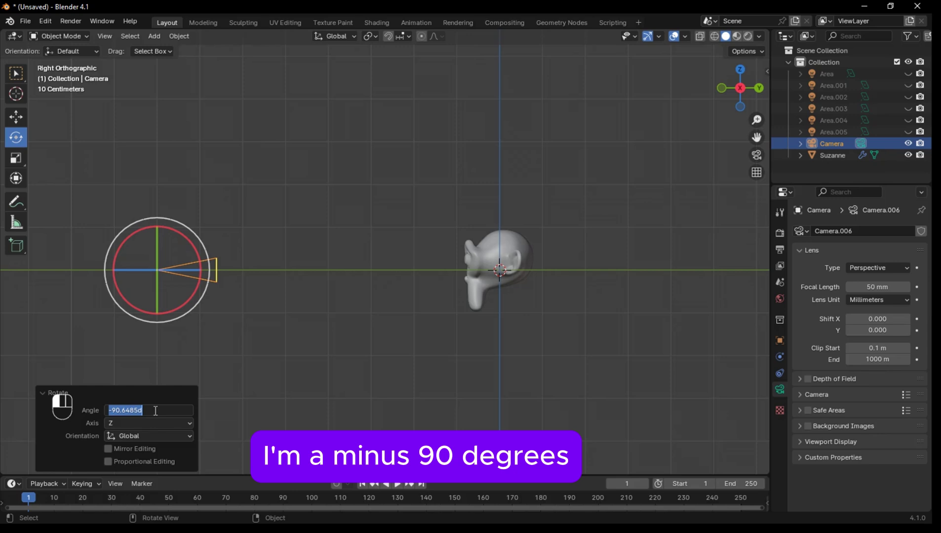
left_click(153, 414)
key("BackSpace")
key("BackSpace")
key("BackSpace")
key("BackSpace")
key("BackSpace")
key("BackSpace")
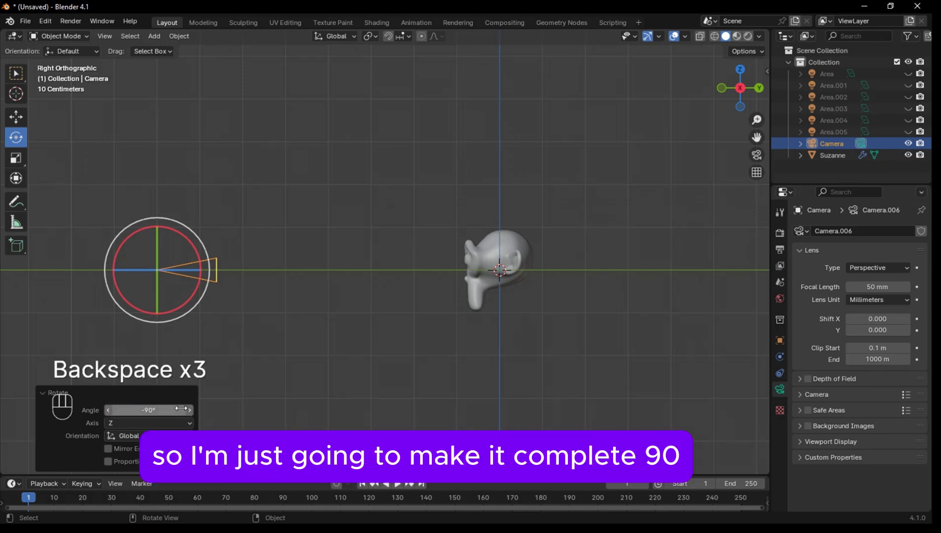
left_click(299, 404)
key("KP_0")
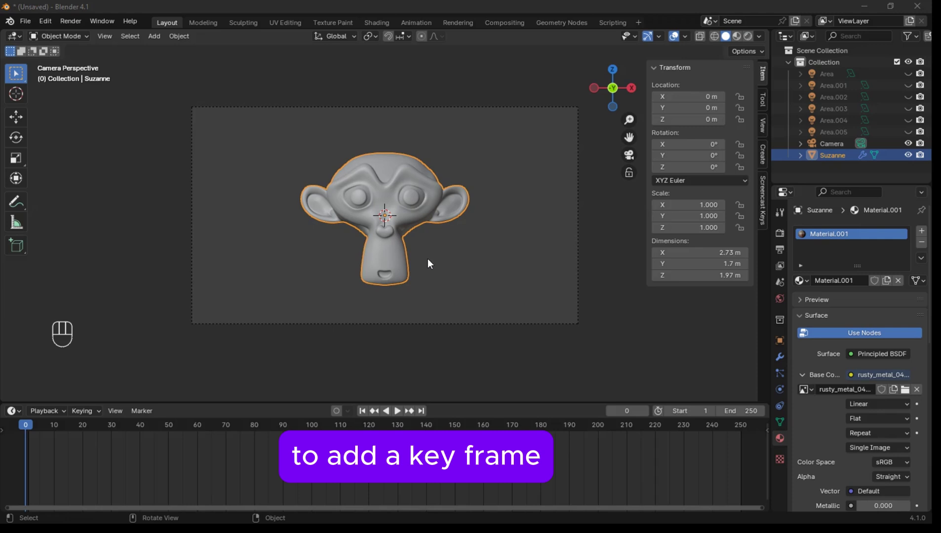
- Insert a rotation keyframe for the monkey head at frame 0
left_click(397, 245)
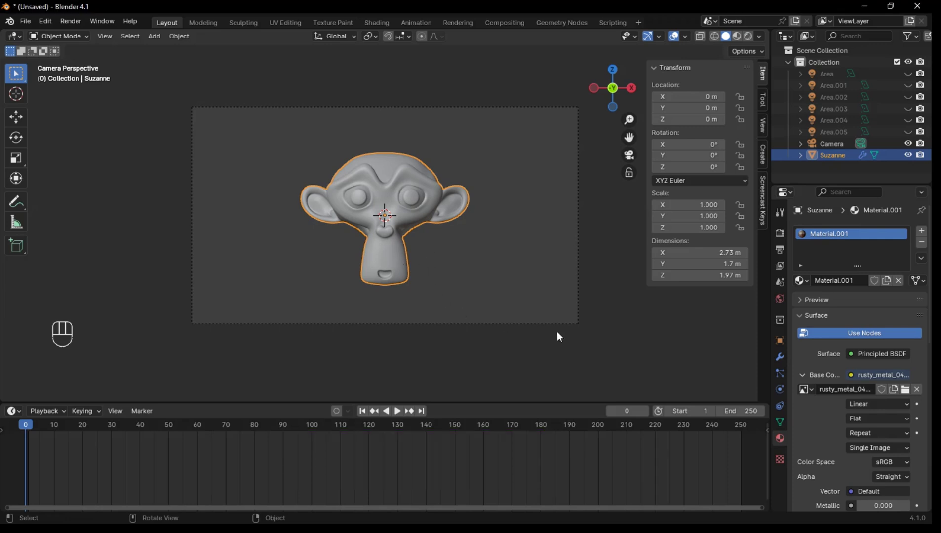
left_click(615, 330)
left_click(383, 249)
key("k")
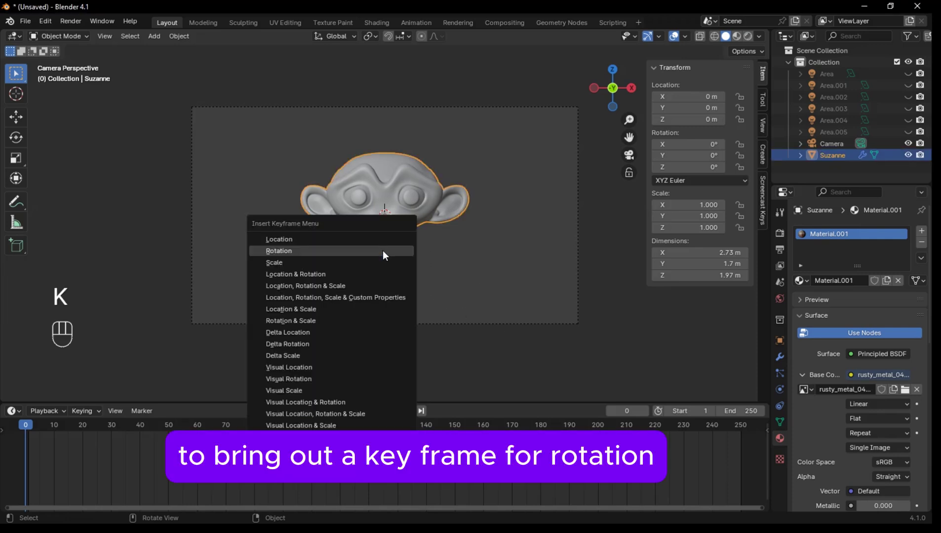
left_click(287, 250)
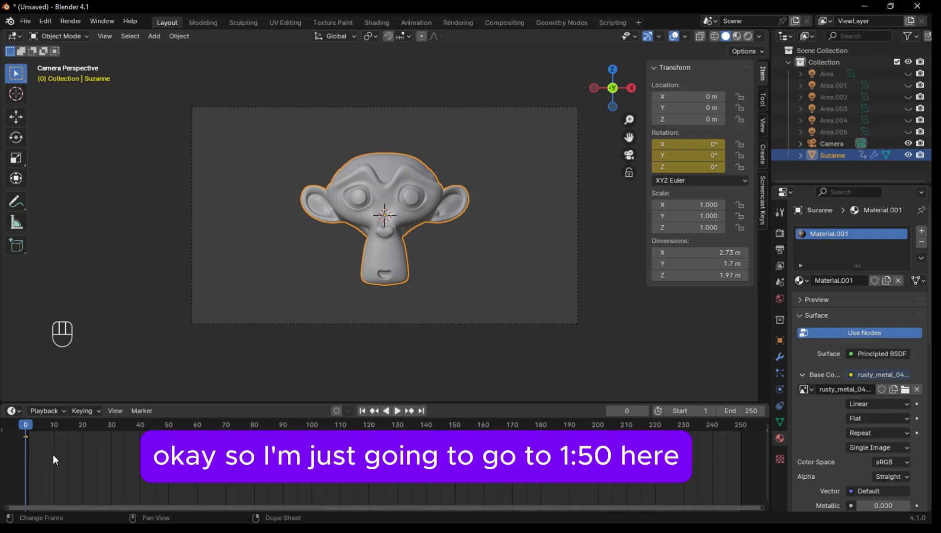
- At frame 150, set the monkey head's Z rotation to -360° and insert a rotation keyframe
left_click(454, 426)
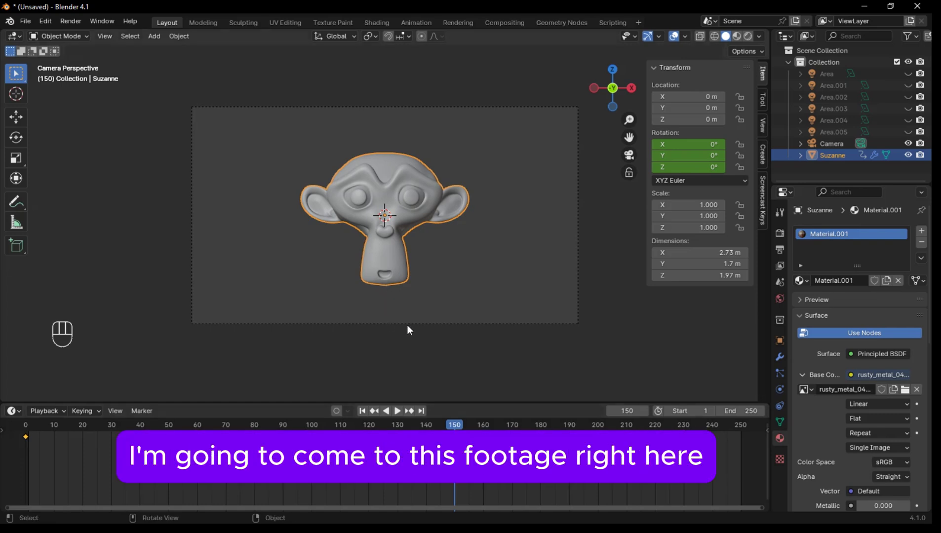
key("n")
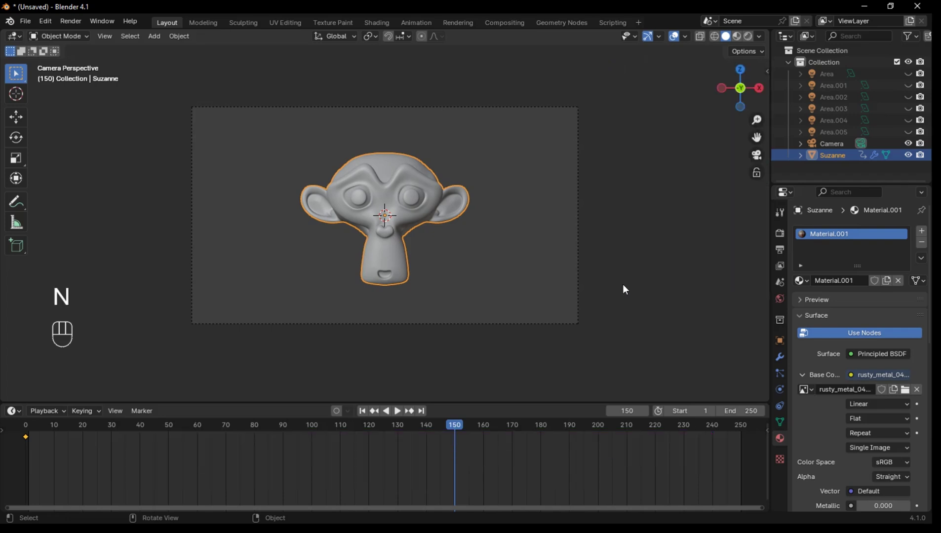
key("n")
key("n")
key("n")
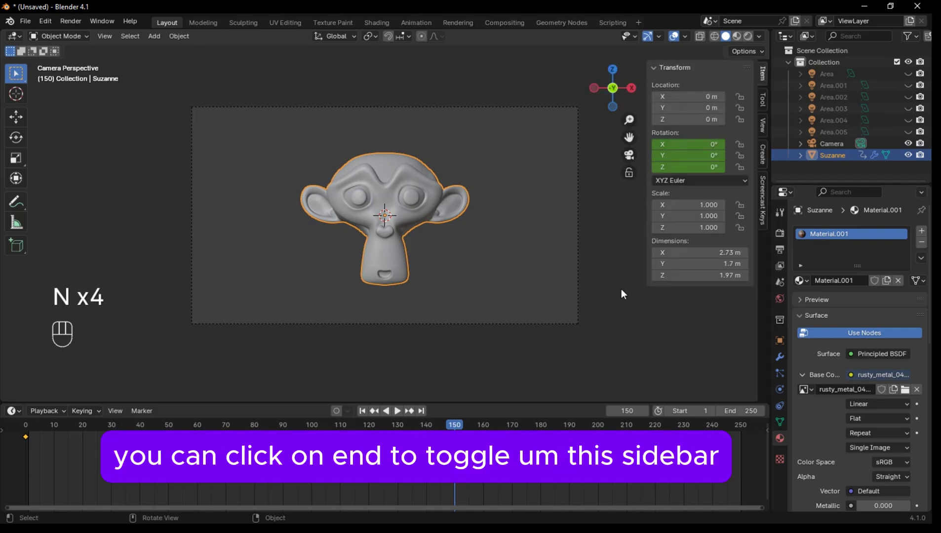
key("n")
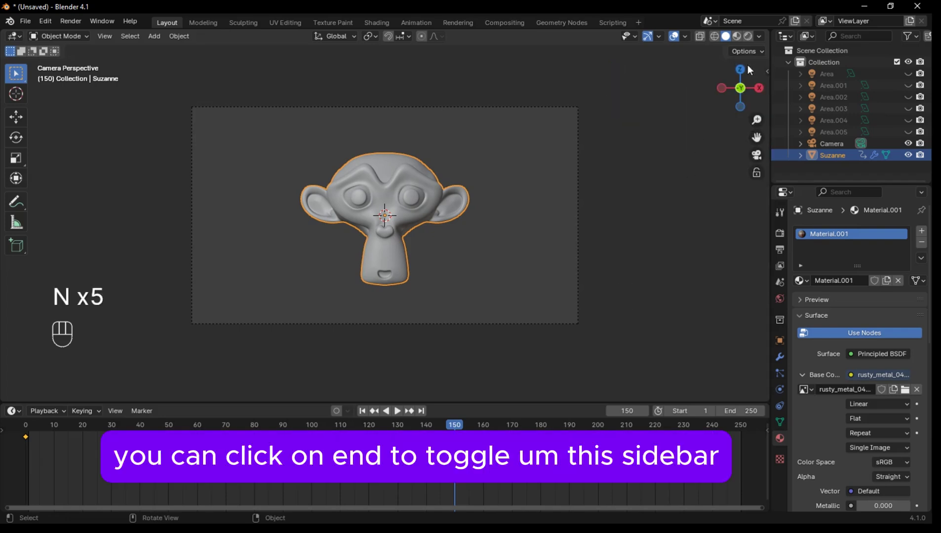
key("n")
left_click(704, 167)
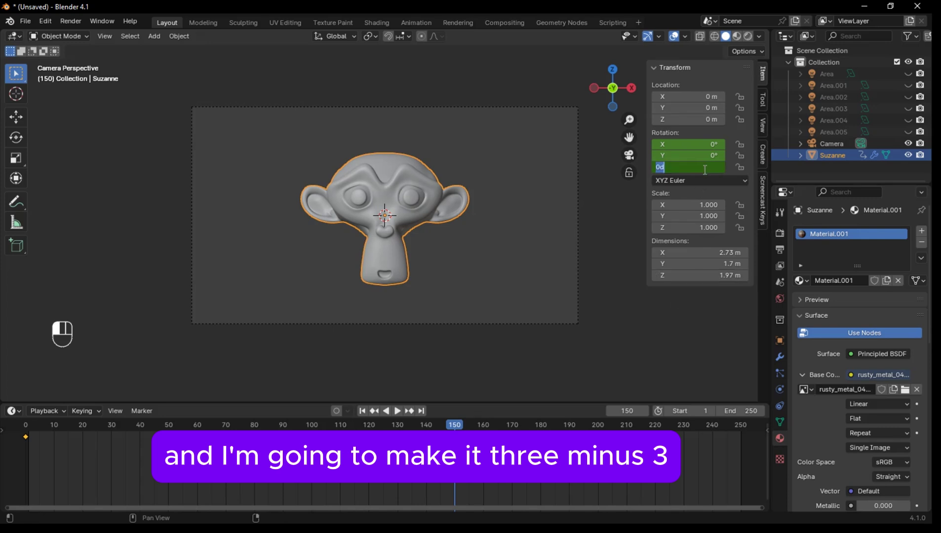
type("-3")
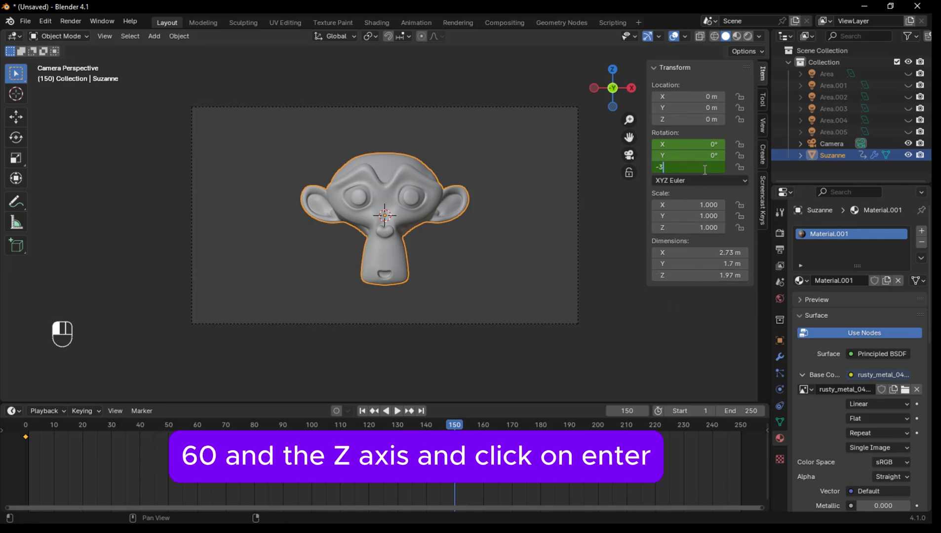
type("60")
key("Return")
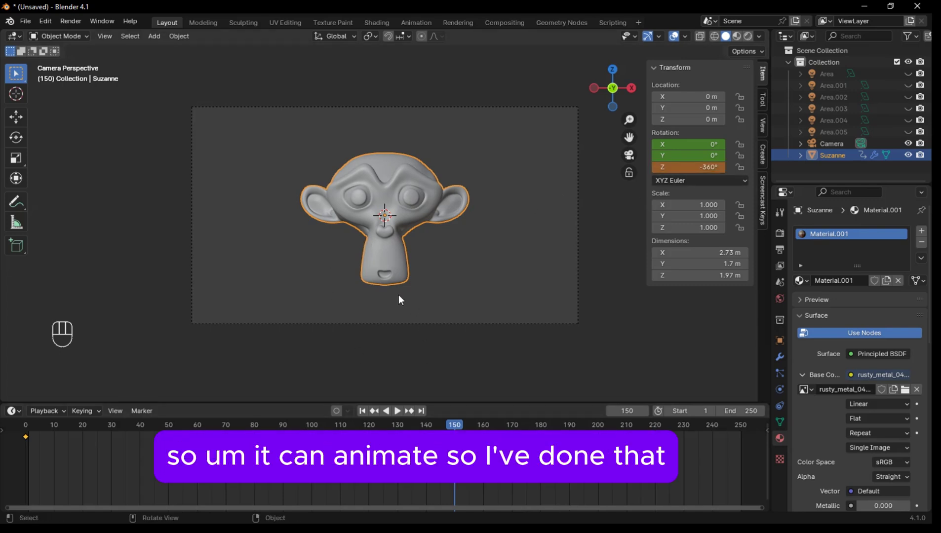
key("k")
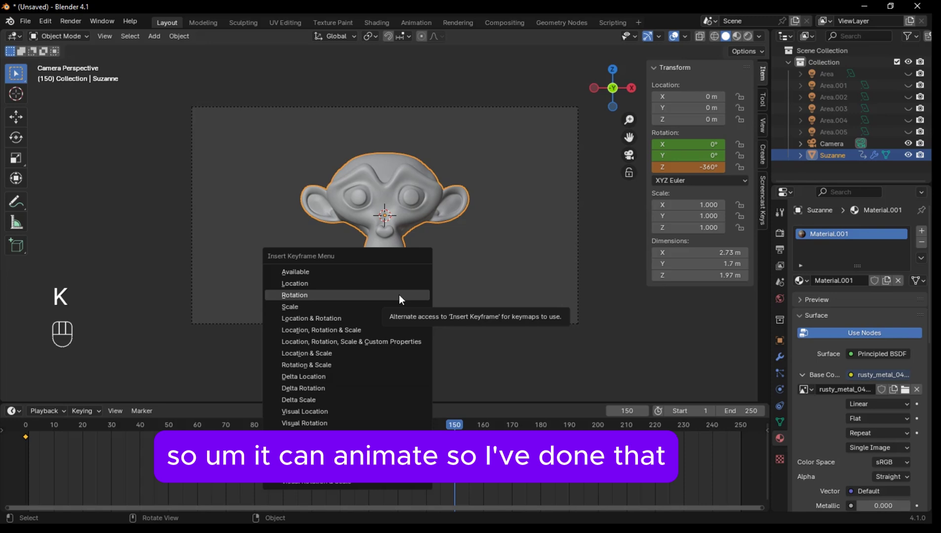
left_click(400, 295)
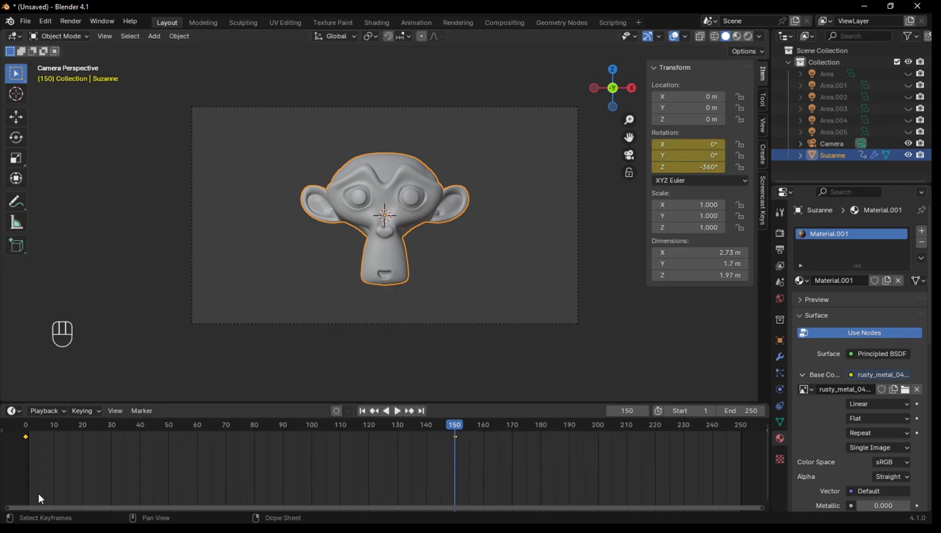
- Play the monkey head's rotation animation from frame 0 twice to review the motion
left_click(25, 426)
key("space")
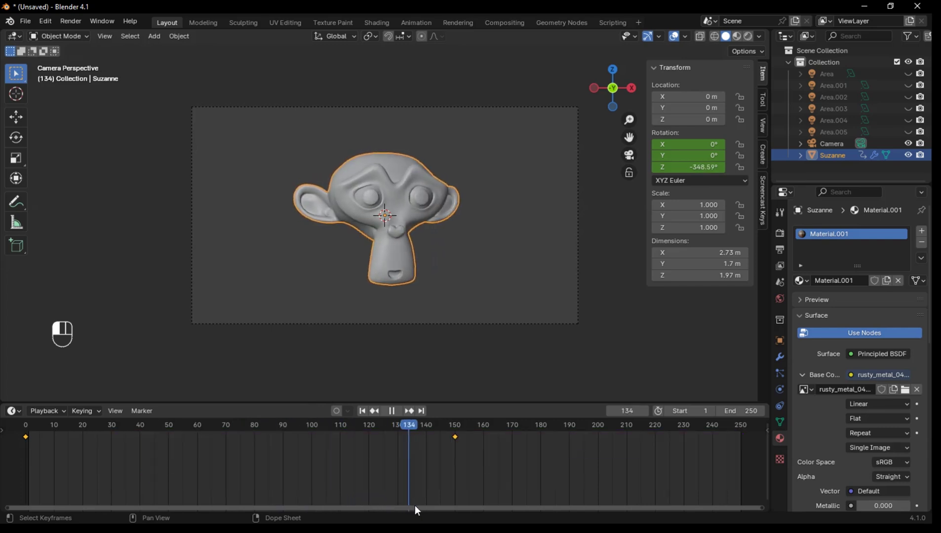
key("space")
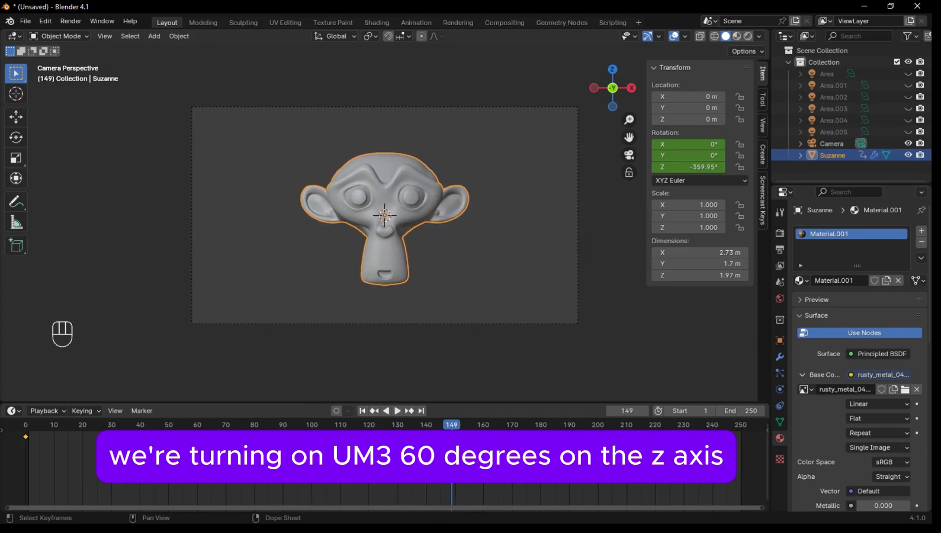
left_click(26, 425)
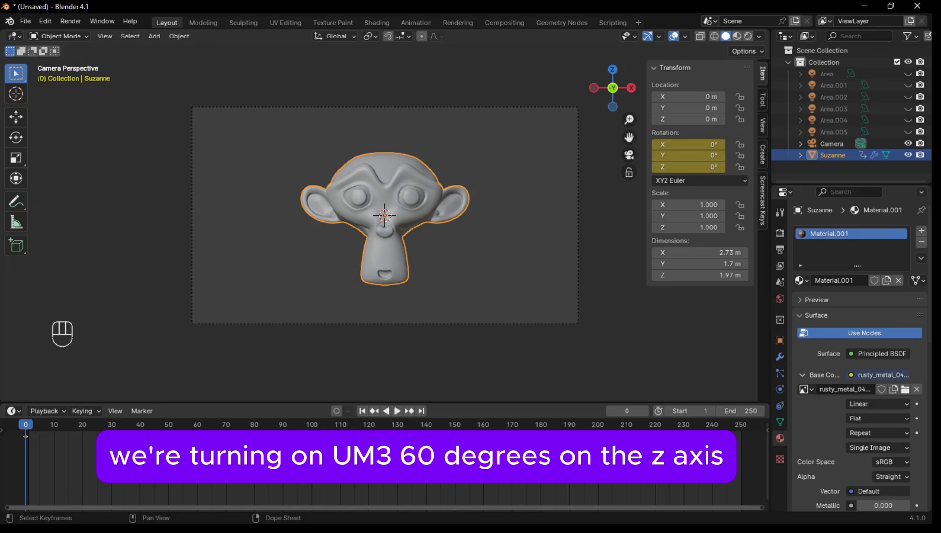
key("space")
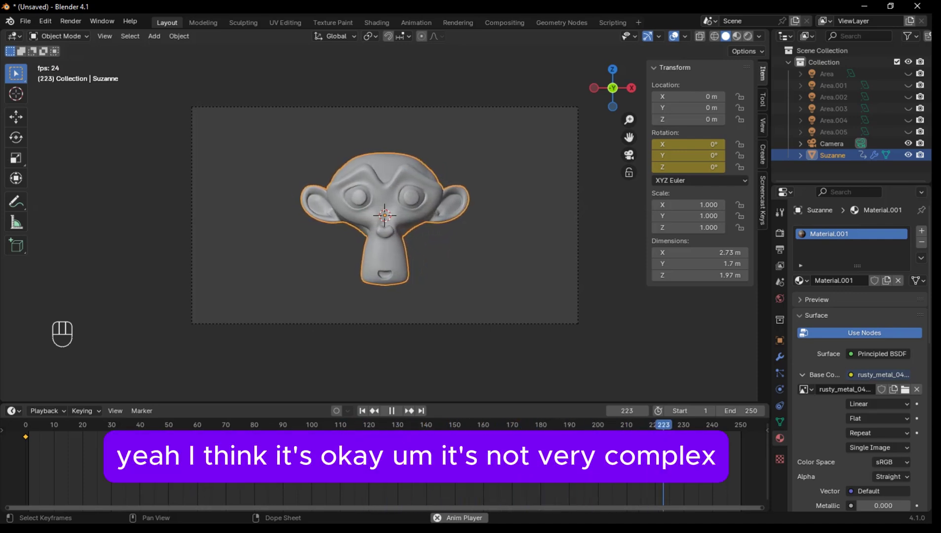
key("space")
- Set the animation's end frame to 150
left_click(759, 412)
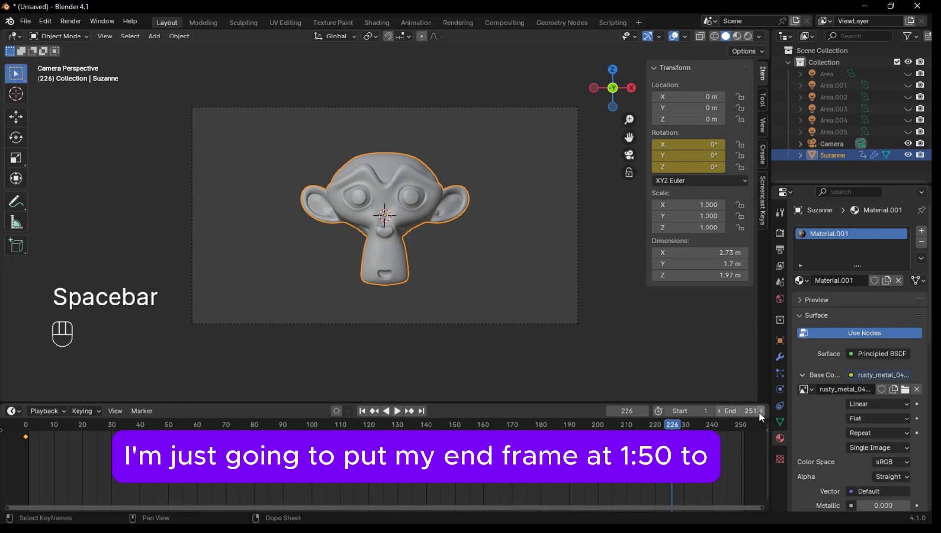
left_click(754, 412)
type("15")
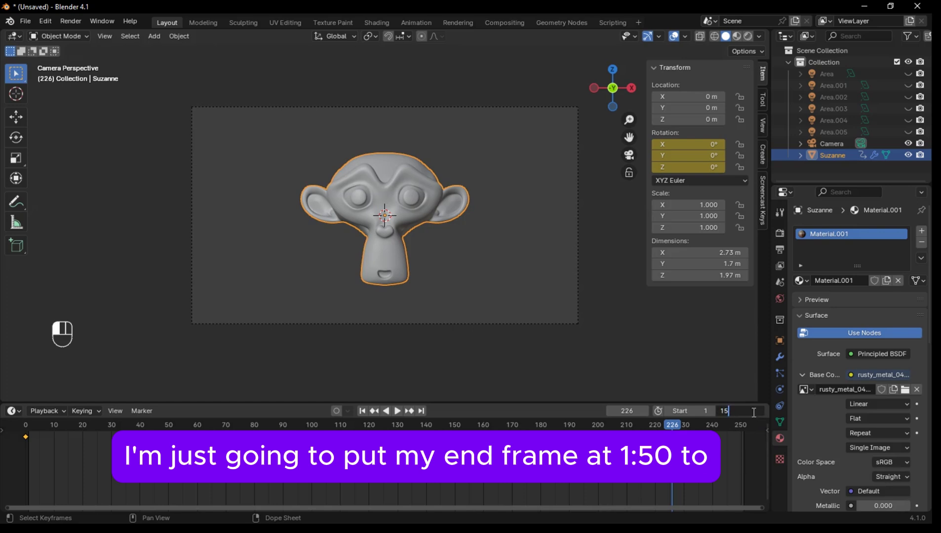
type("0")
key("Return")
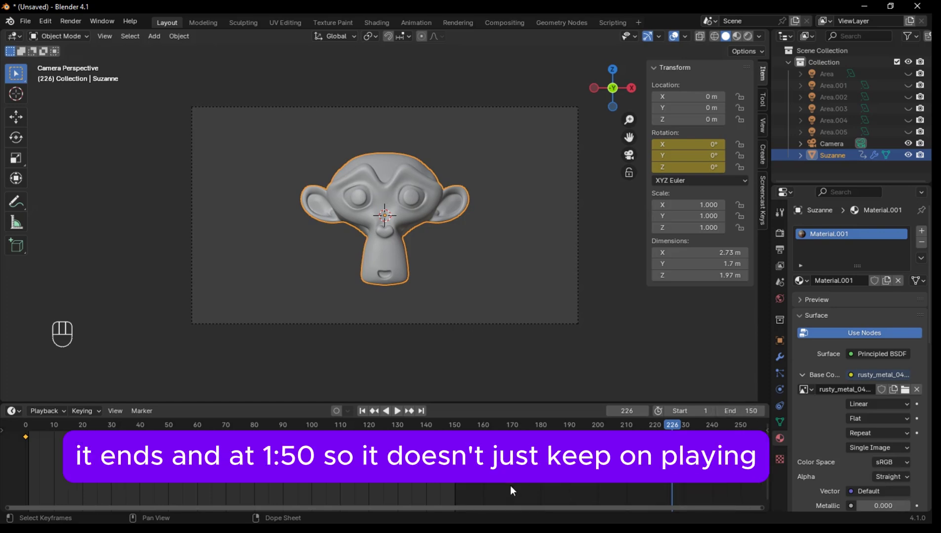
- Play the shortened animation through the camera to check how it loops
left_click(27, 432)
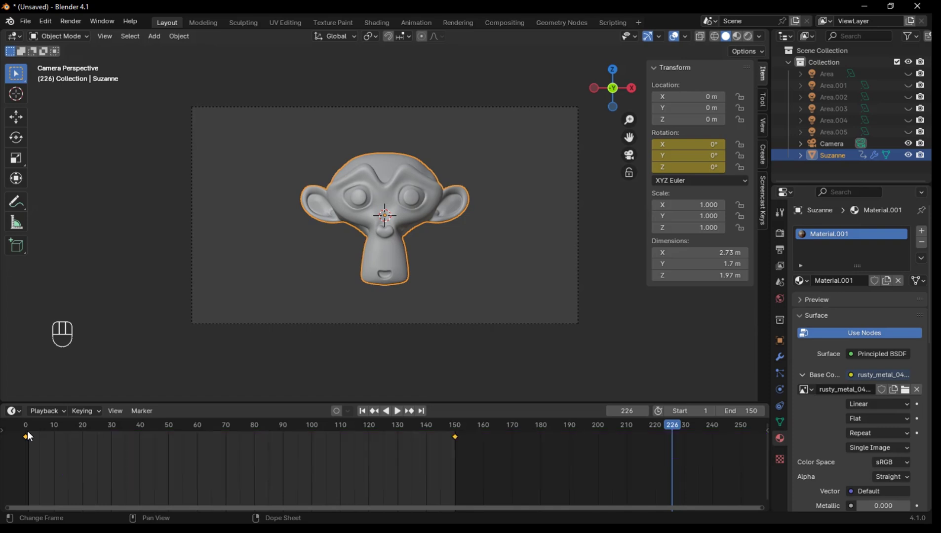
key("space")
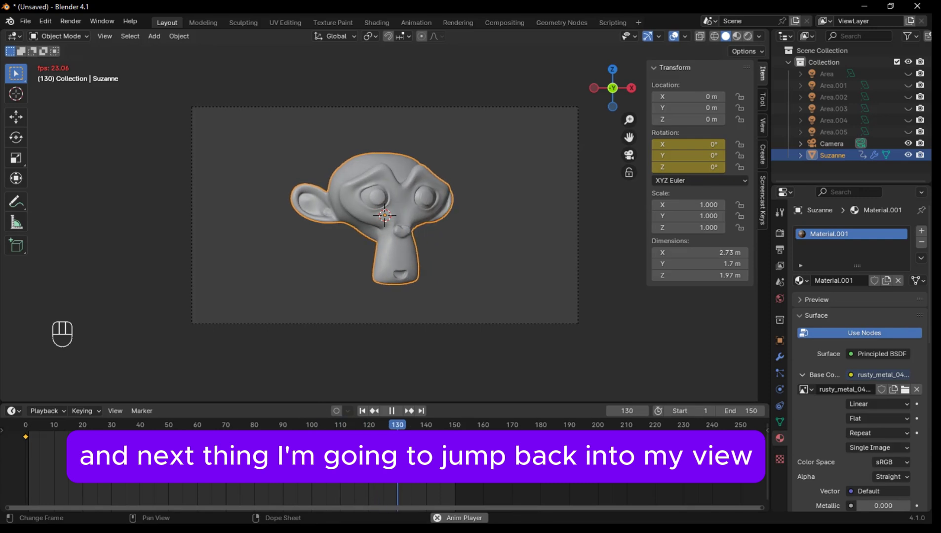
key("space")
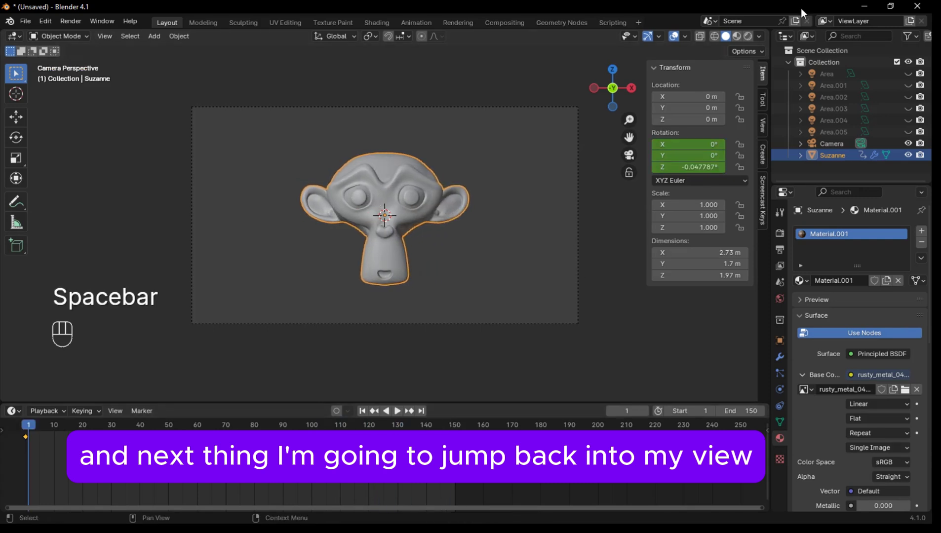
- Switch the viewport to rendered shading and unhide all six area lights
left_click(748, 36)
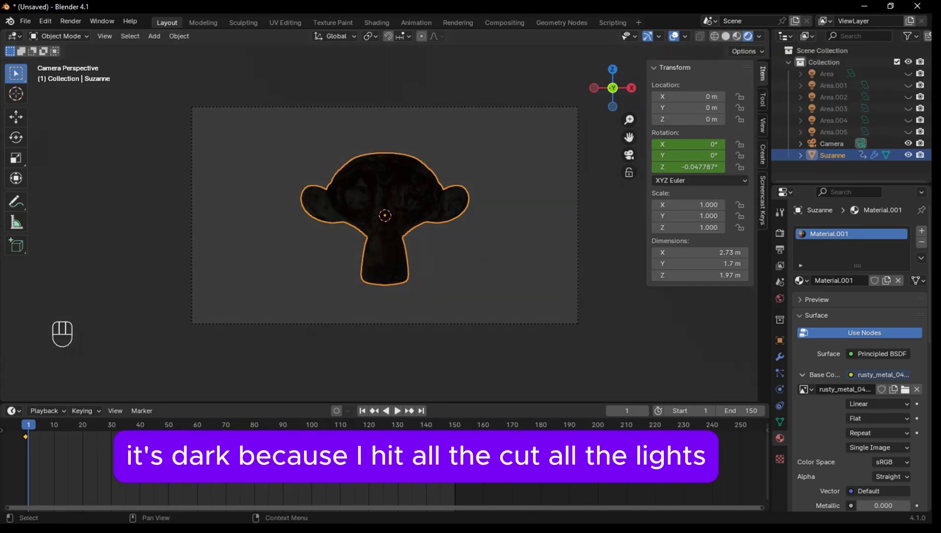
left_click_drag(907, 74, 909, 131)
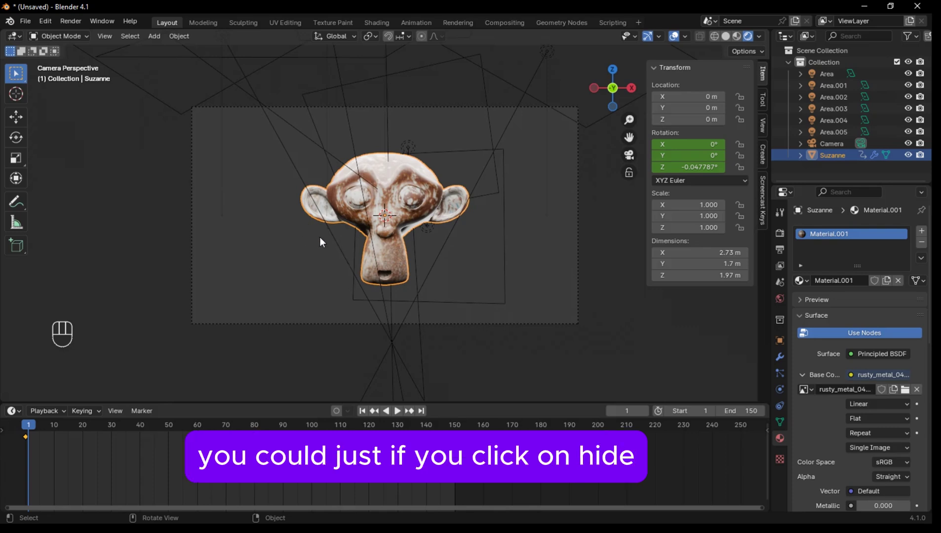
- Hide the monkey head from the viewport and undo the hiding
key("h")
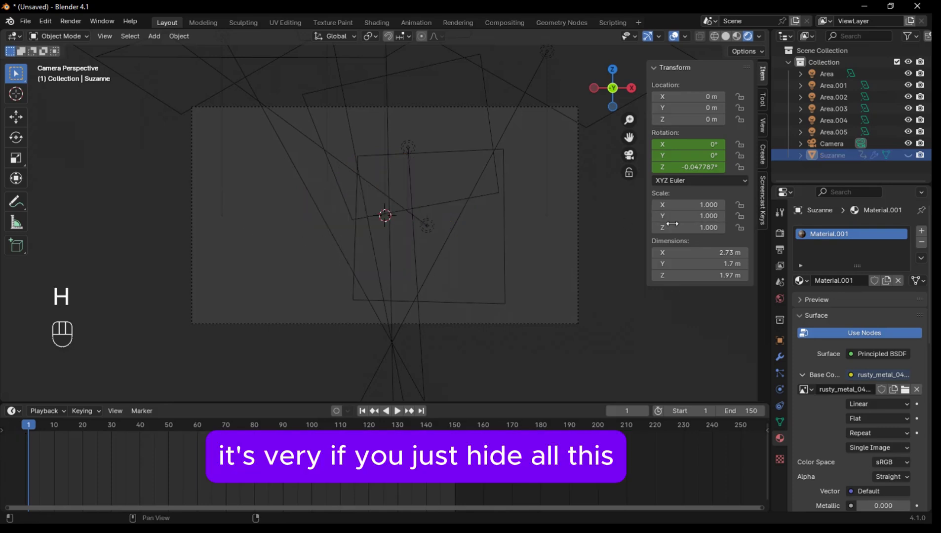
key("ctrl")
key("ctrl+z")
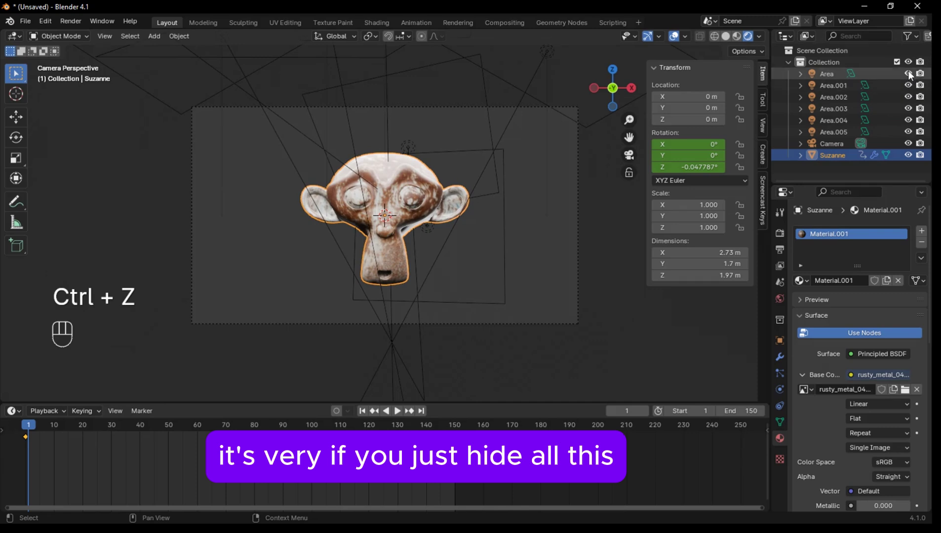
- Hide all six area lights, Area through Area.005, from the viewport
left_click_drag(911, 75, 907, 128)
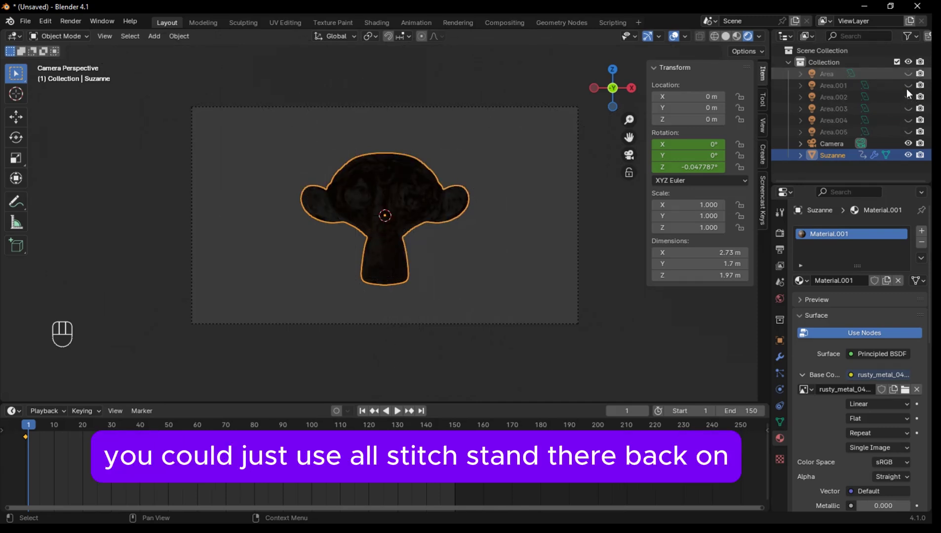
- Unhide all six area lights, Area through Area.005, and hide the viewport sidebar while looking through the camera
left_click_drag(908, 76, 908, 124)
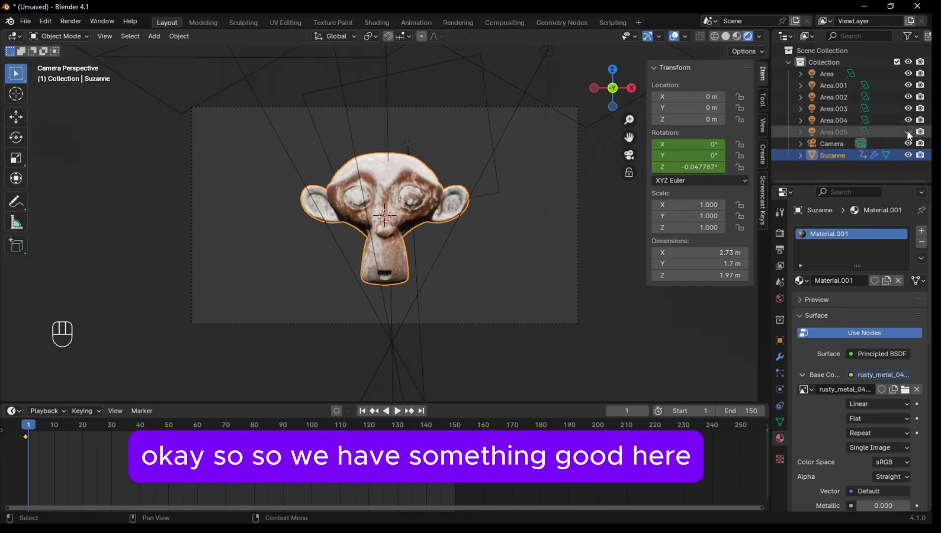
left_click(908, 130)
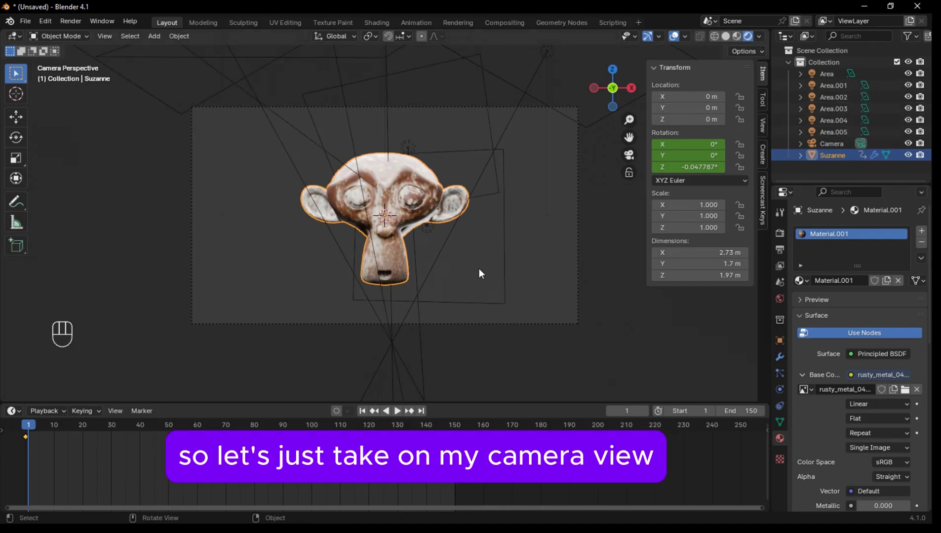
key("KP_0")
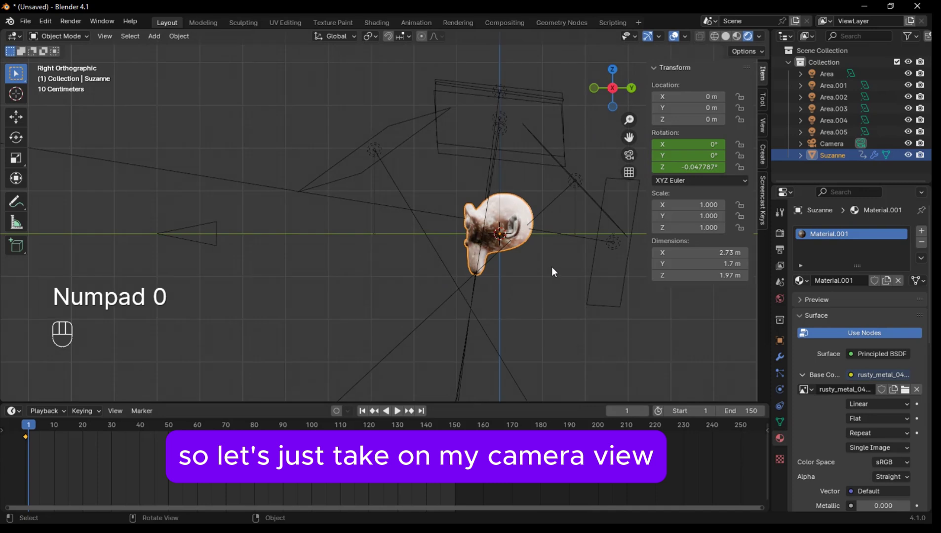
key("KP_0")
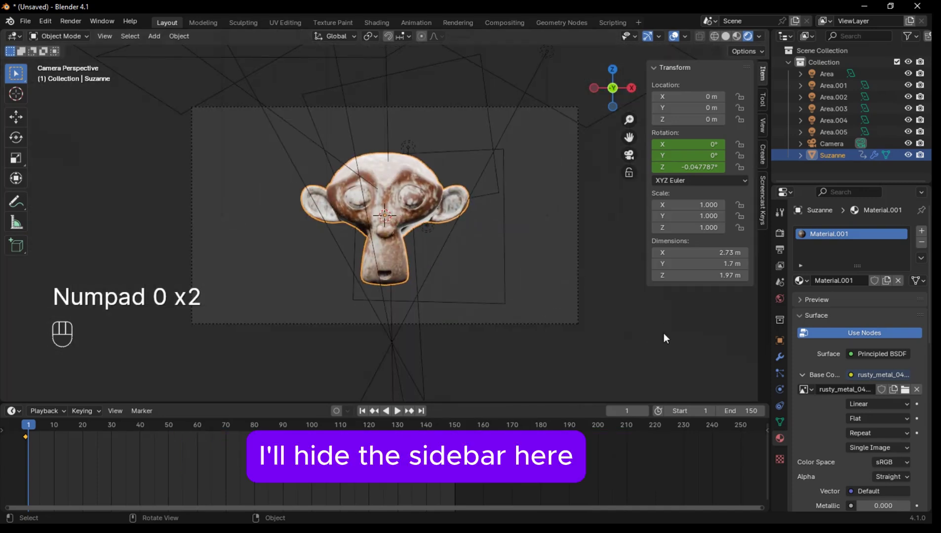
key("n")
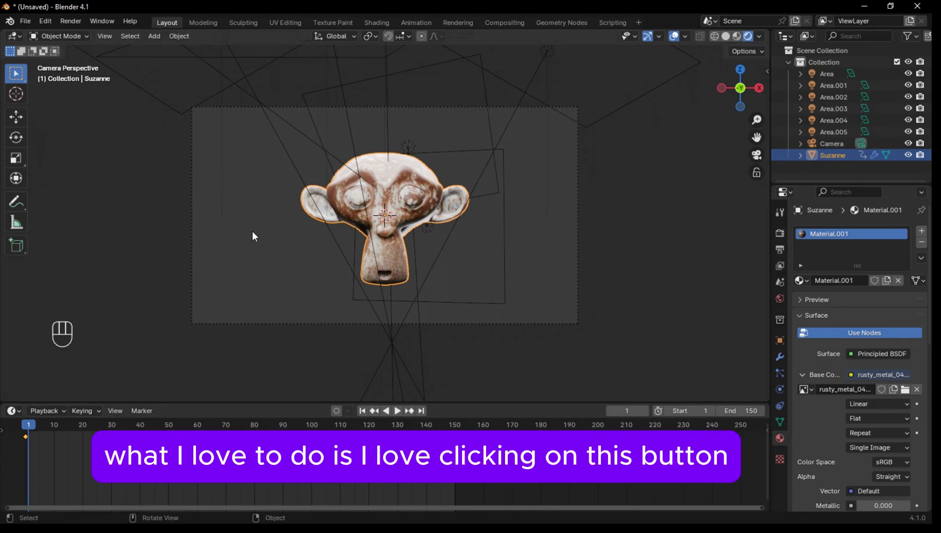
- Turn off the viewport overlays and inspect the monkey head up close in the camera view
left_click(673, 36)
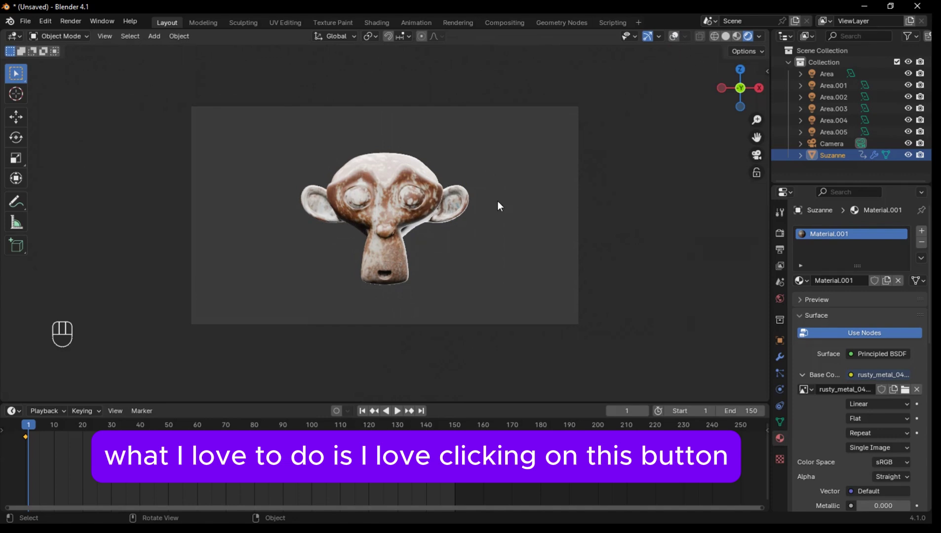
left_click(673, 36)
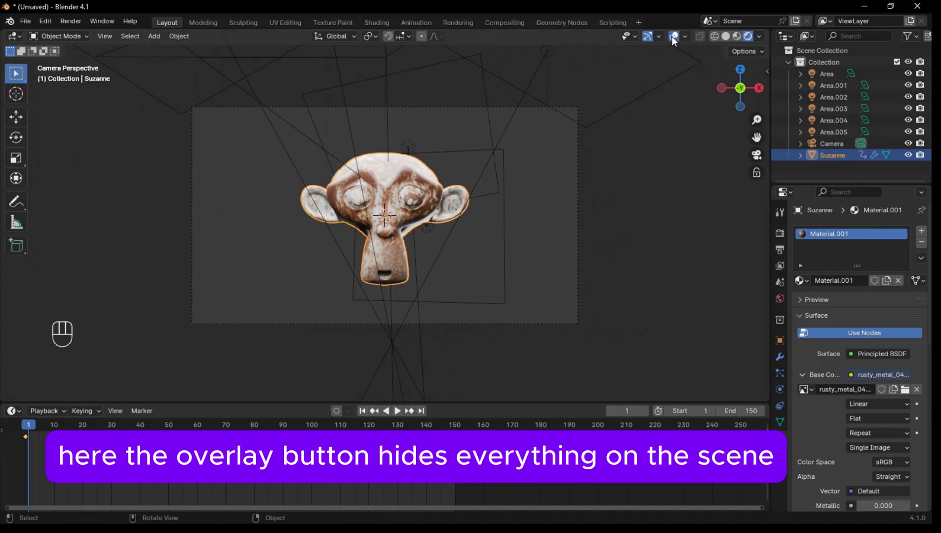
left_click(672, 36)
scroll(305, 152, "up", 6)
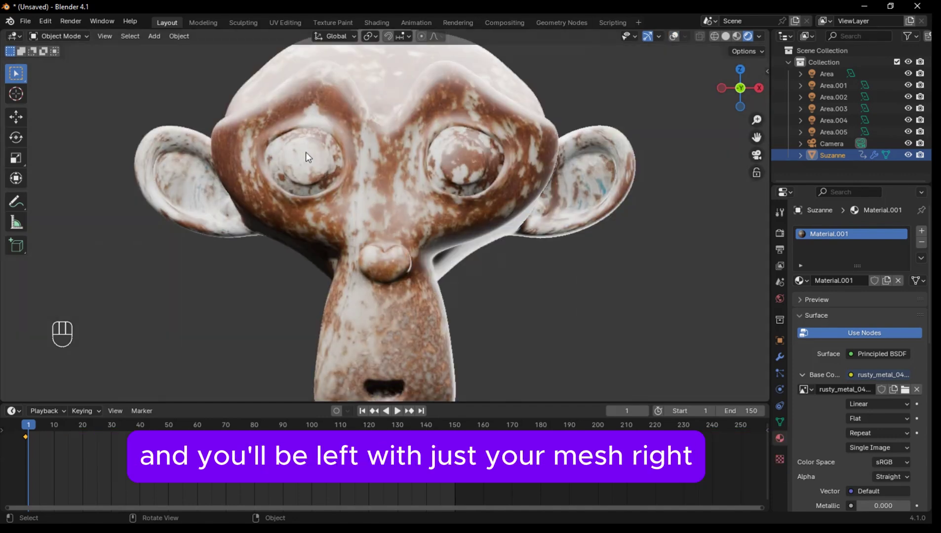
scroll(315, 156, "down", 6)
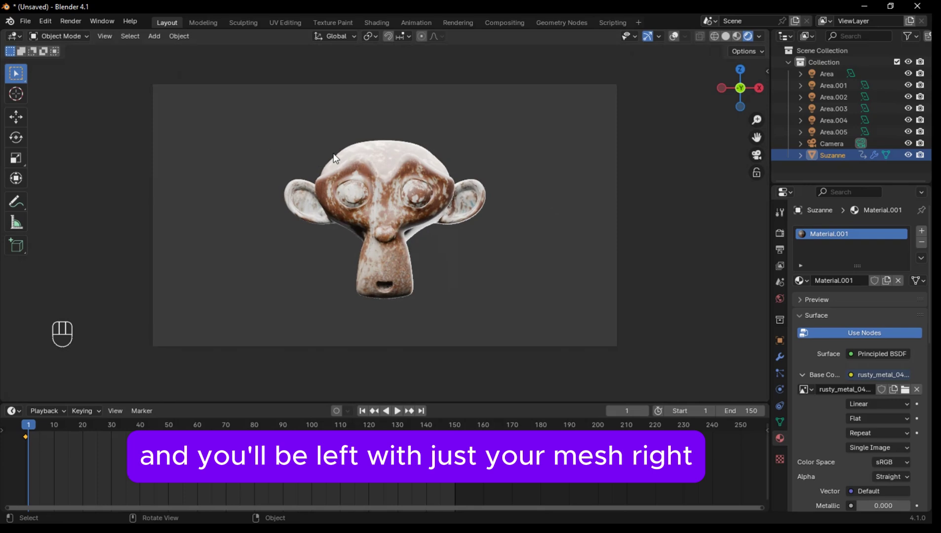
scroll(334, 156, "up", 3)
scroll(334, 154, "down", 3)
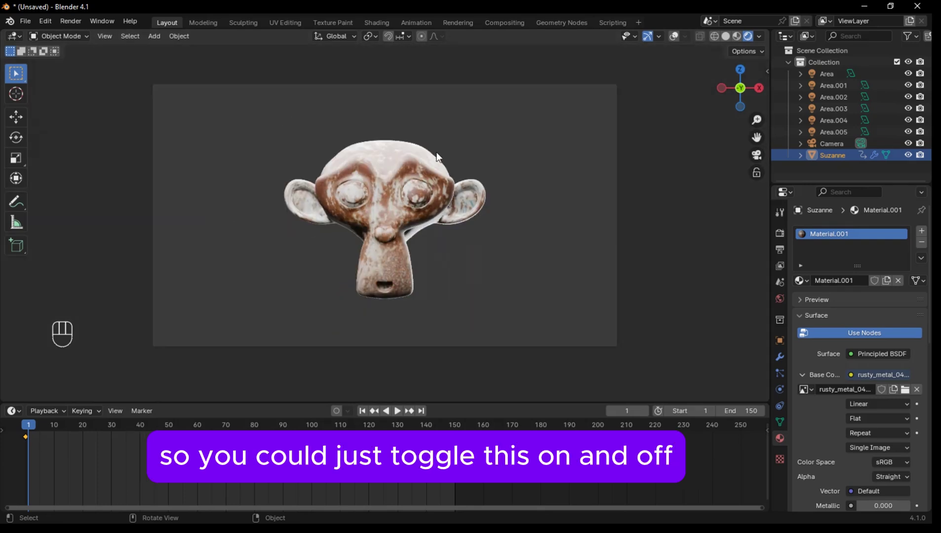
left_click(672, 35)
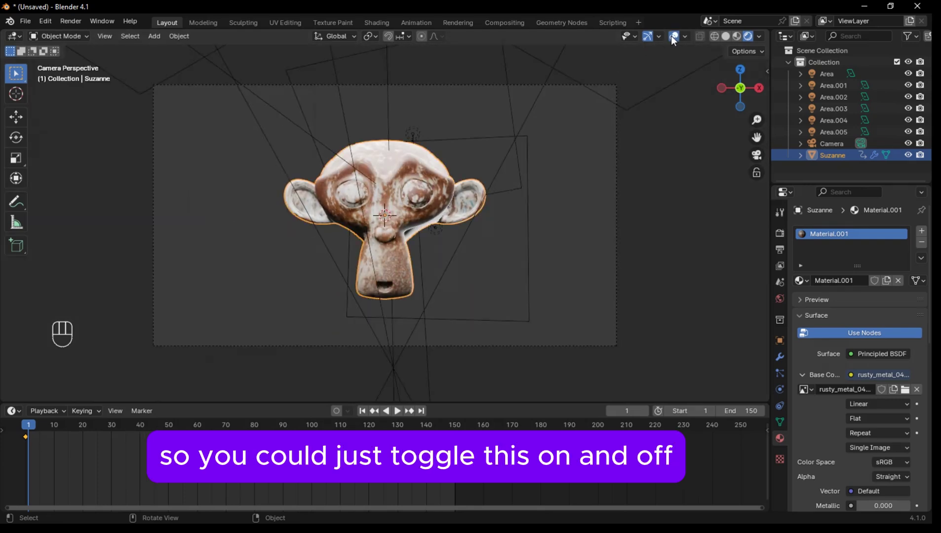
left_click(671, 35)
left_click(672, 35)
left_click(672, 35)
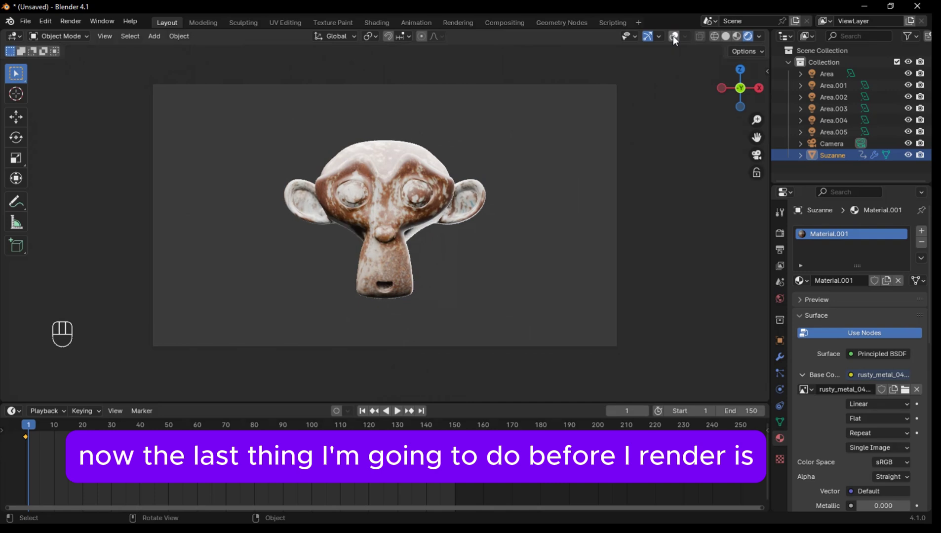
- Change the world background colour to a dark teal blue
left_click(780, 299)
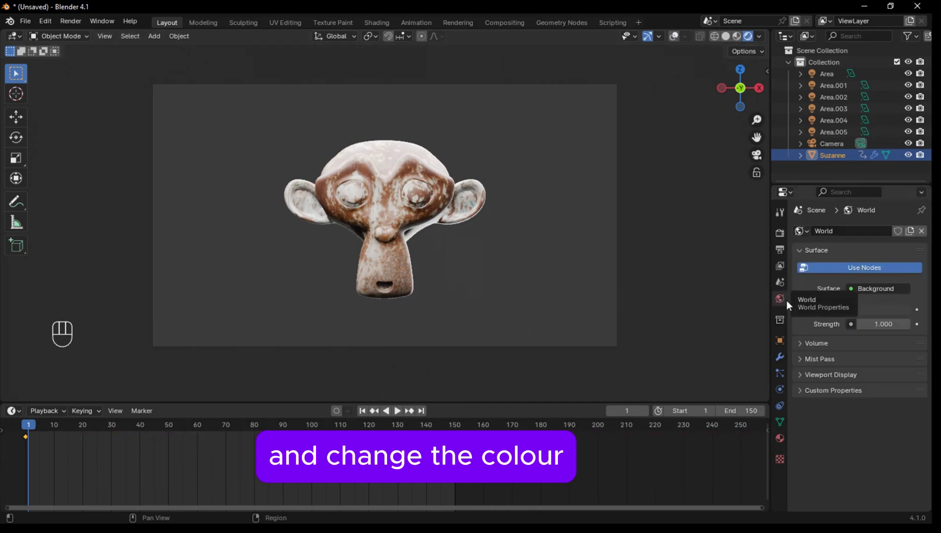
left_click(884, 310)
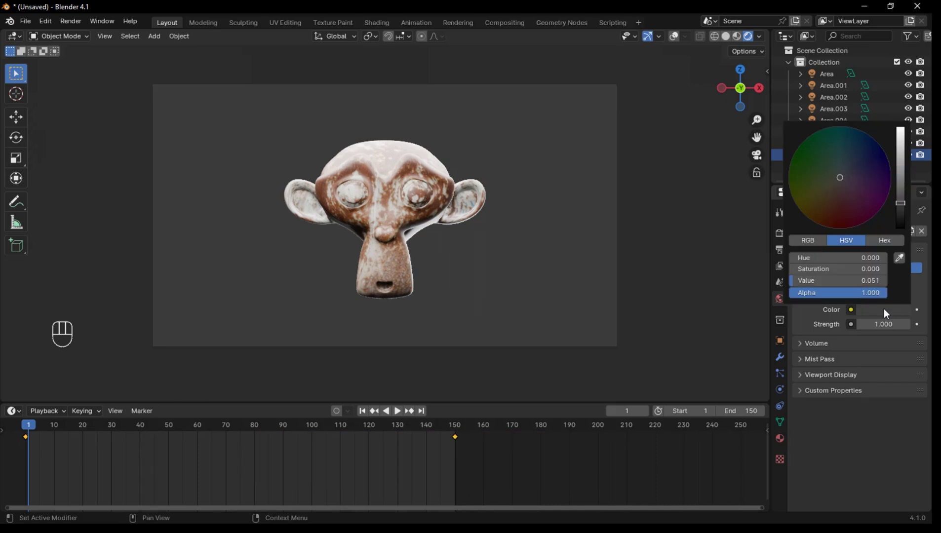
left_click(854, 164)
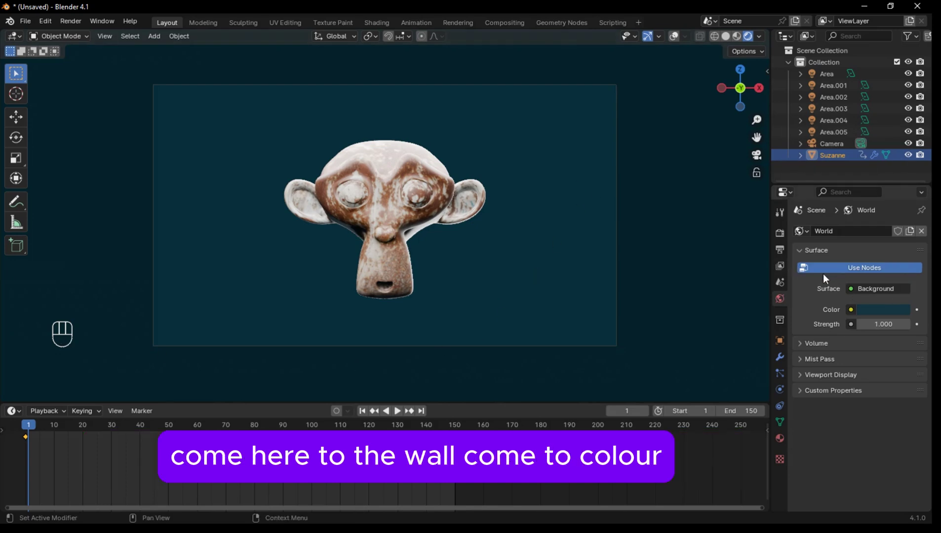
left_click(870, 309)
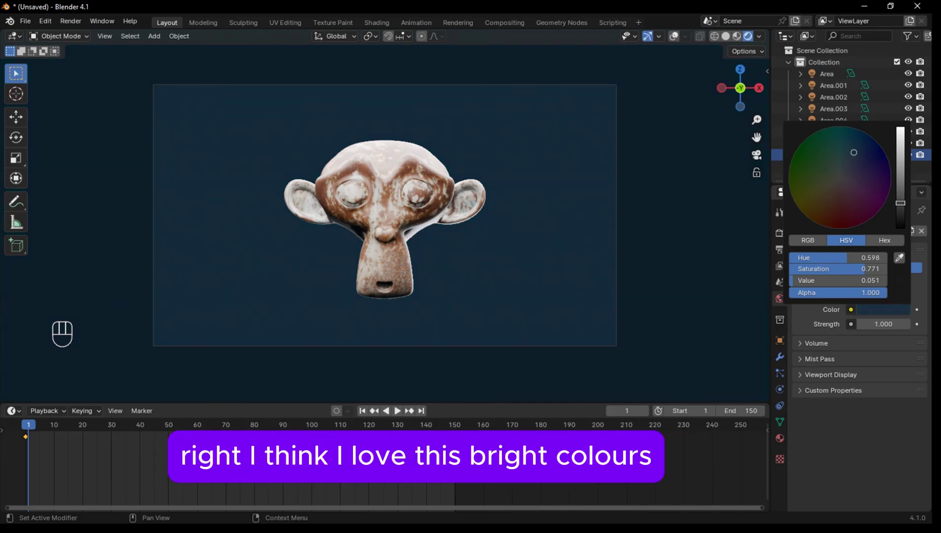
left_click(855, 146)
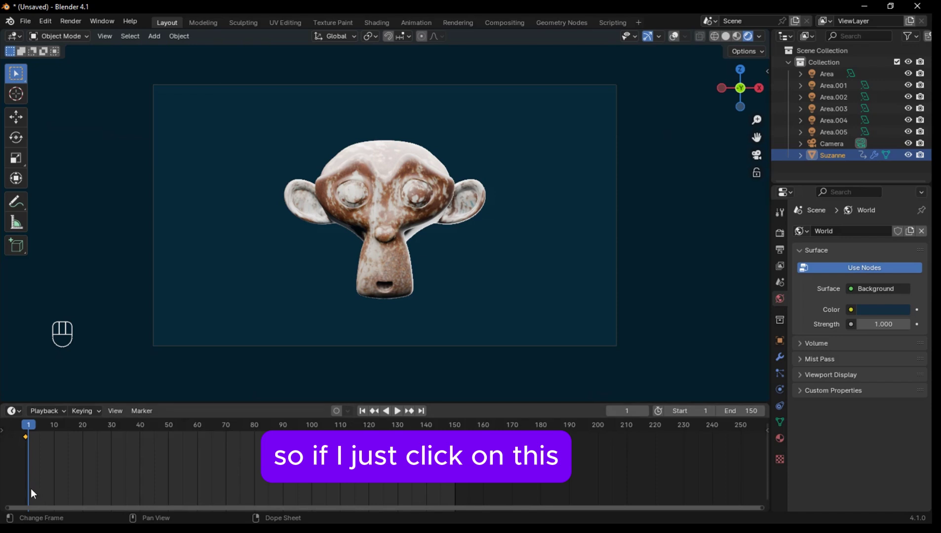
- Play the animation against the blue background, stop it and return the timeline to frame 0
key("space")
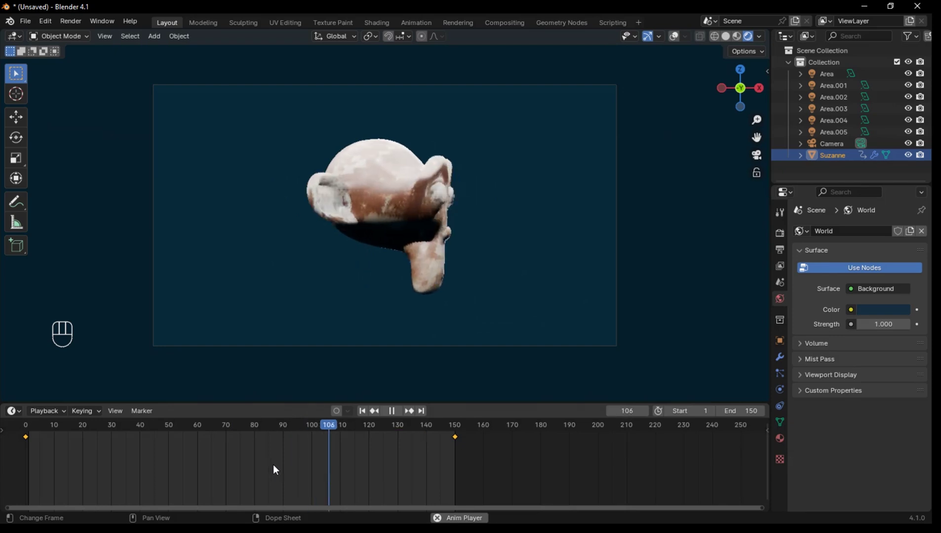
key("space")
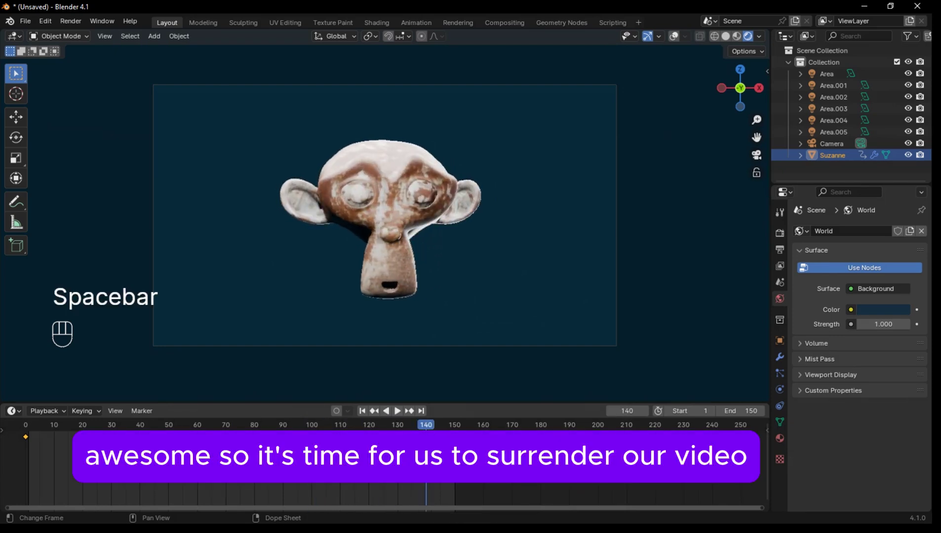
left_click_drag(30, 430, 17, 429)
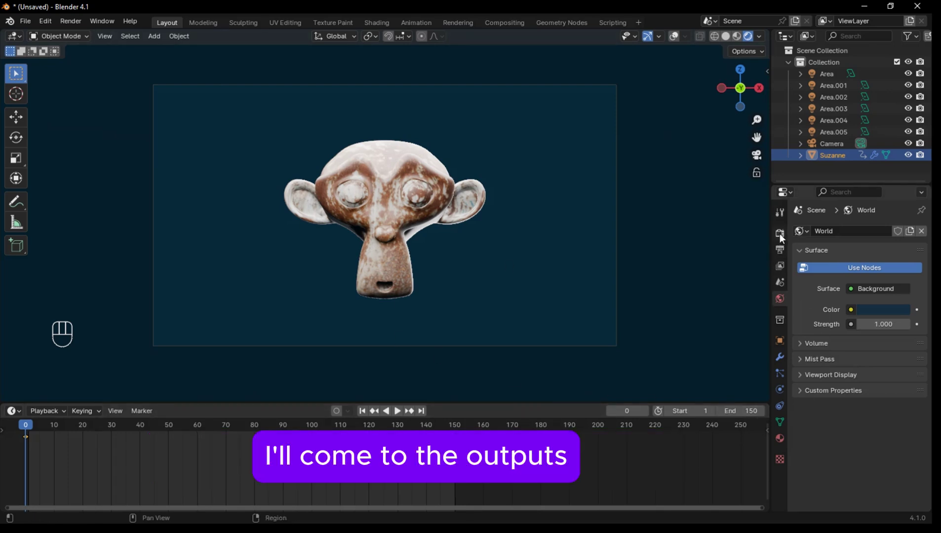
- Review the scene's output format, frame range and file settings, and look into the current output folder without changing it
left_click(780, 249)
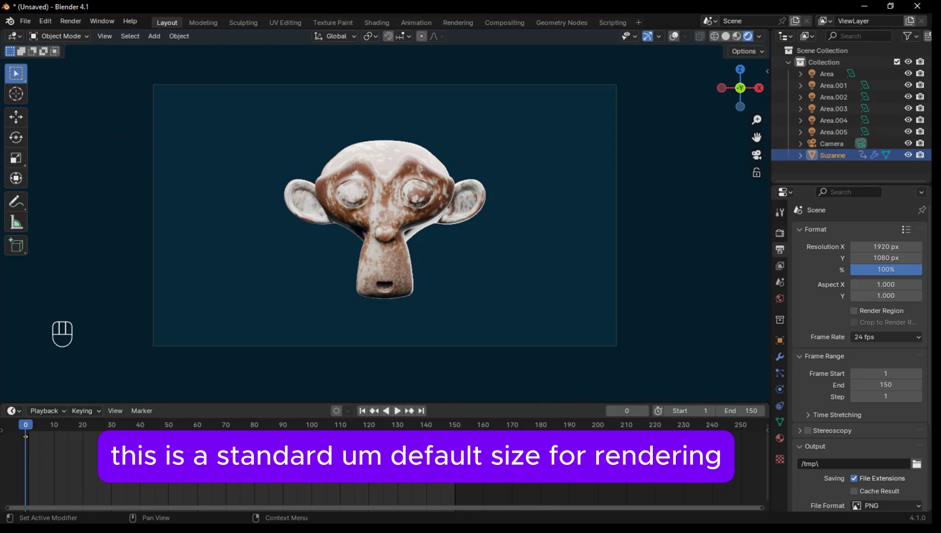
scroll(891, 274, "down", 5)
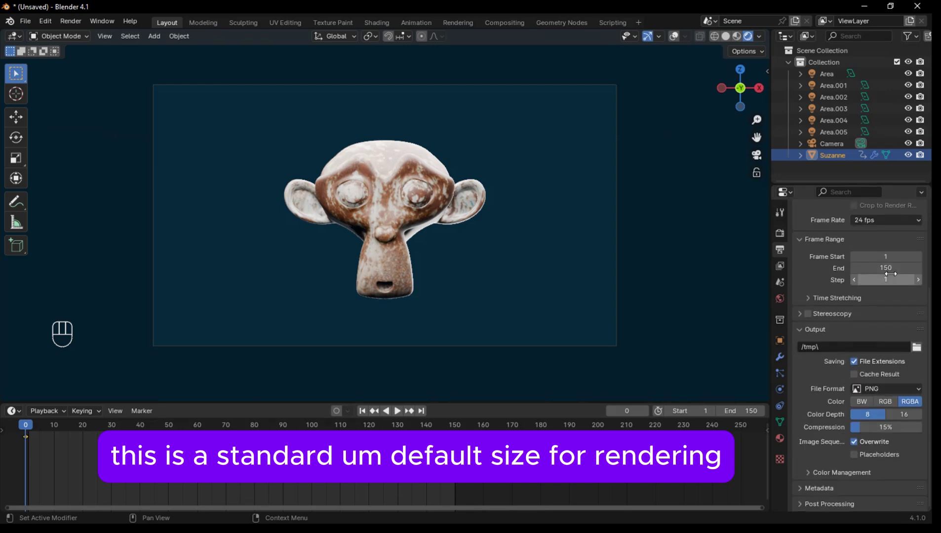
scroll(876, 311, "up", 5)
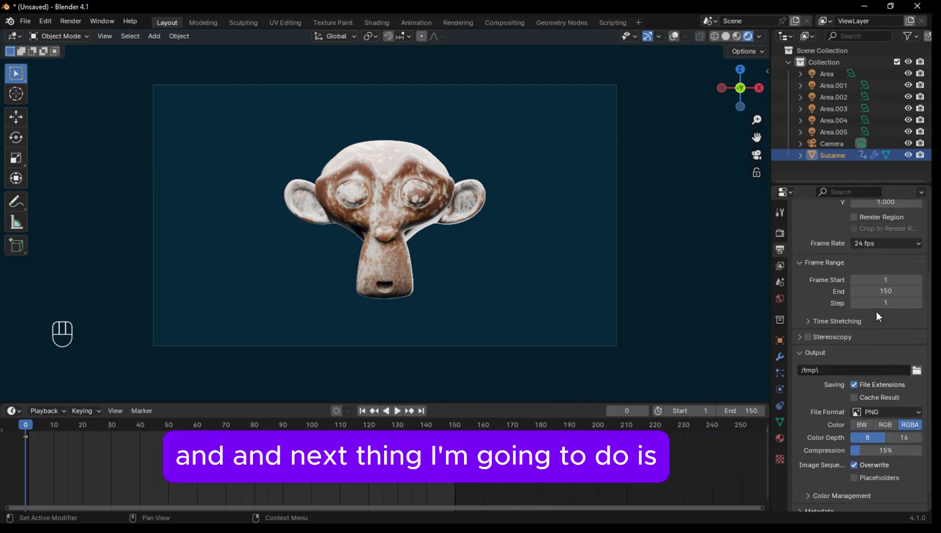
scroll(876, 312, "down", 5)
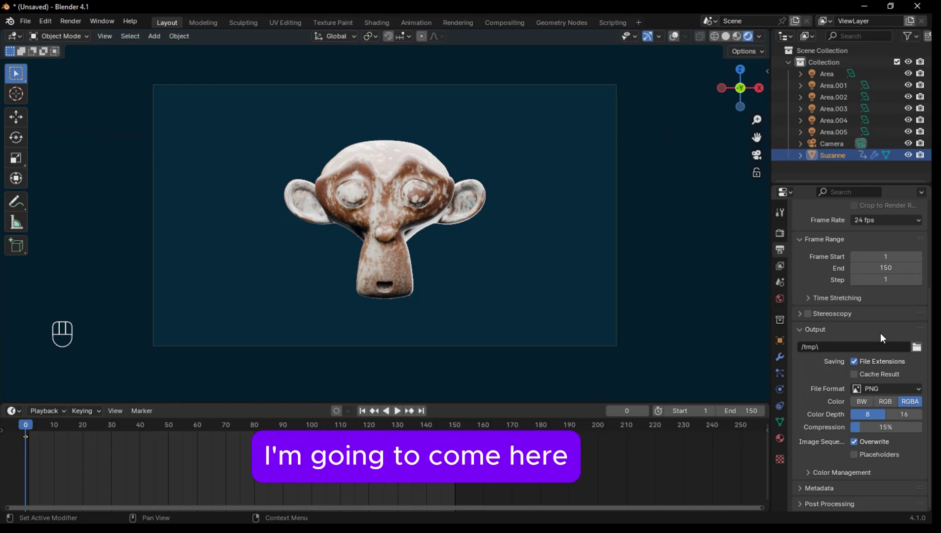
left_click(917, 348)
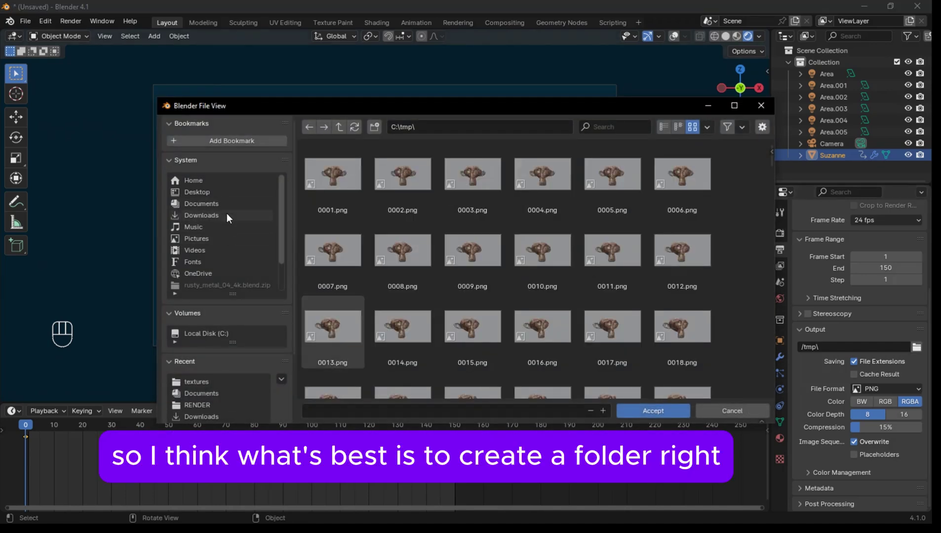
left_click(758, 106)
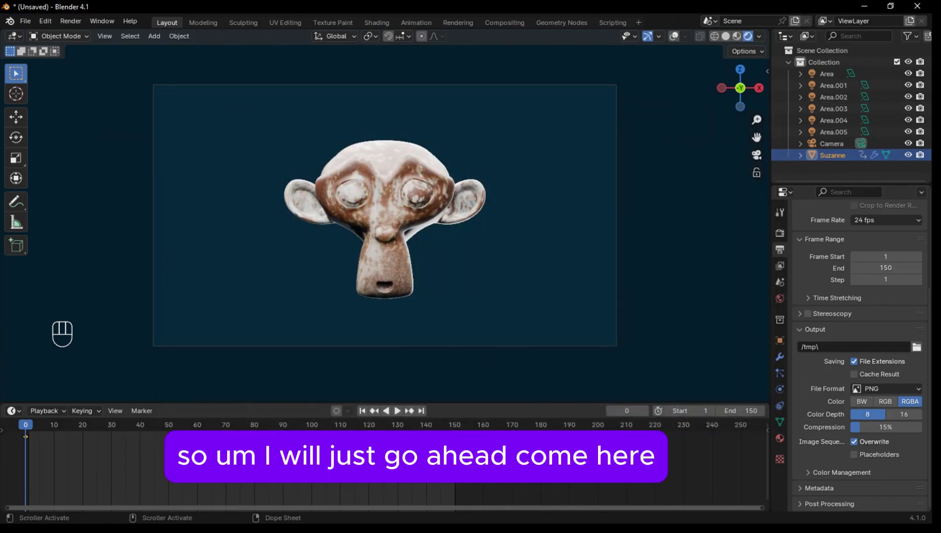
- Switch to File Explorer and create a folder named "render mesh" in Downloads
left_click(510, 395)
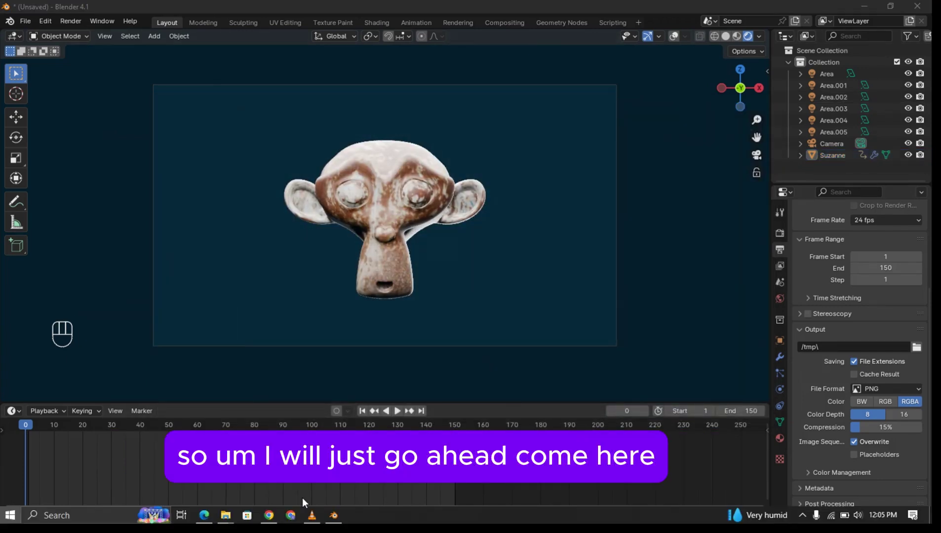
key("super")
mouse_move(225, 515)
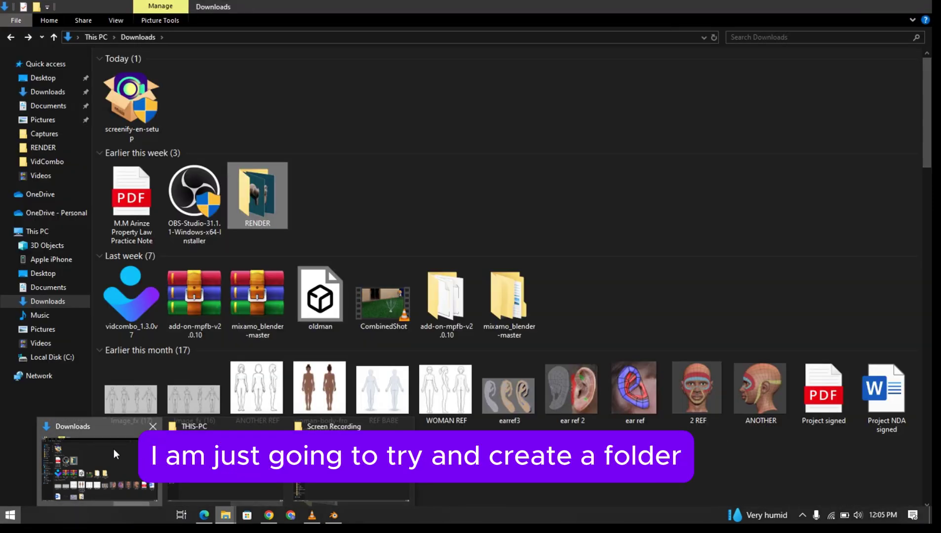
left_click(113, 448)
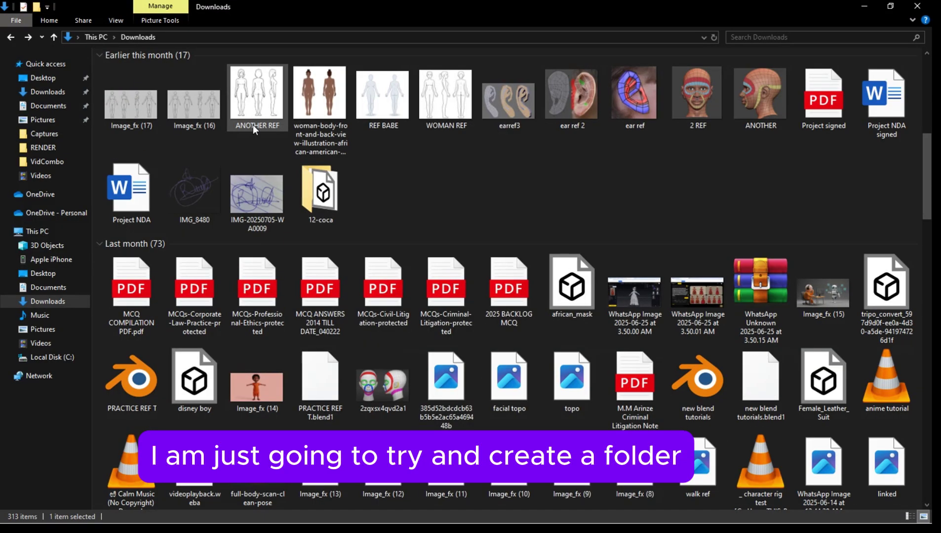
scroll(392, 163, "up", 5)
right_click(261, 91)
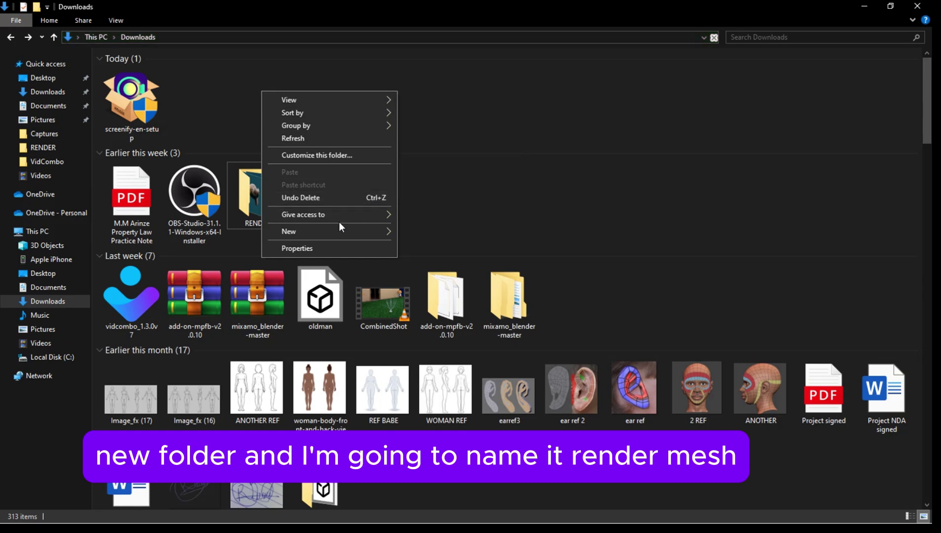
mouse_move(357, 231)
left_click(425, 233)
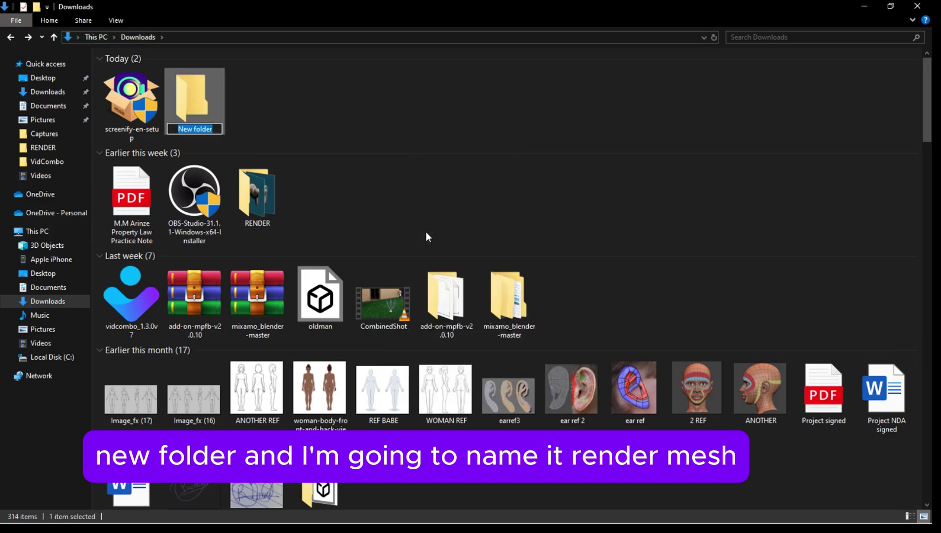
type("render mesh")
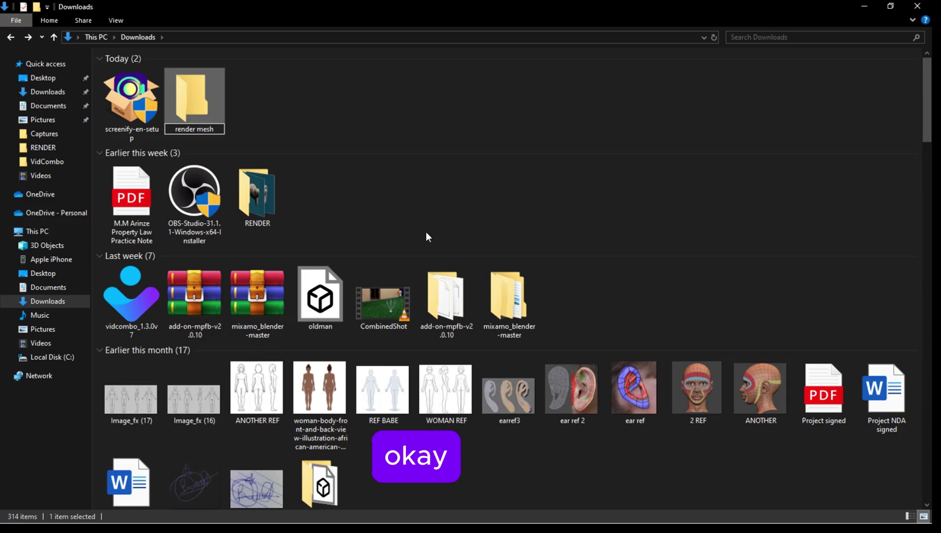
key("Return")
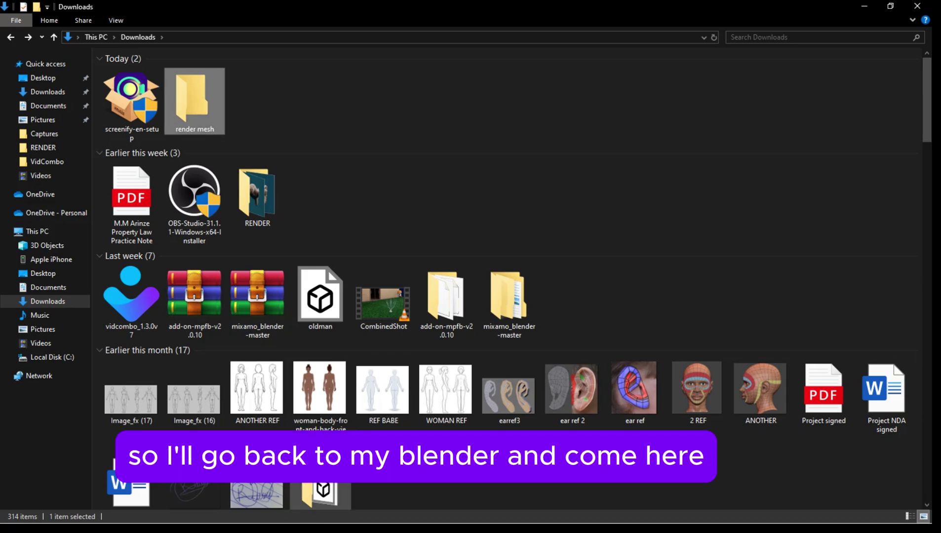
- Switch back to Blender and set the render output path to the "render mesh" folder in Downloads
left_click(367, 510)
key("super")
left_click(334, 515)
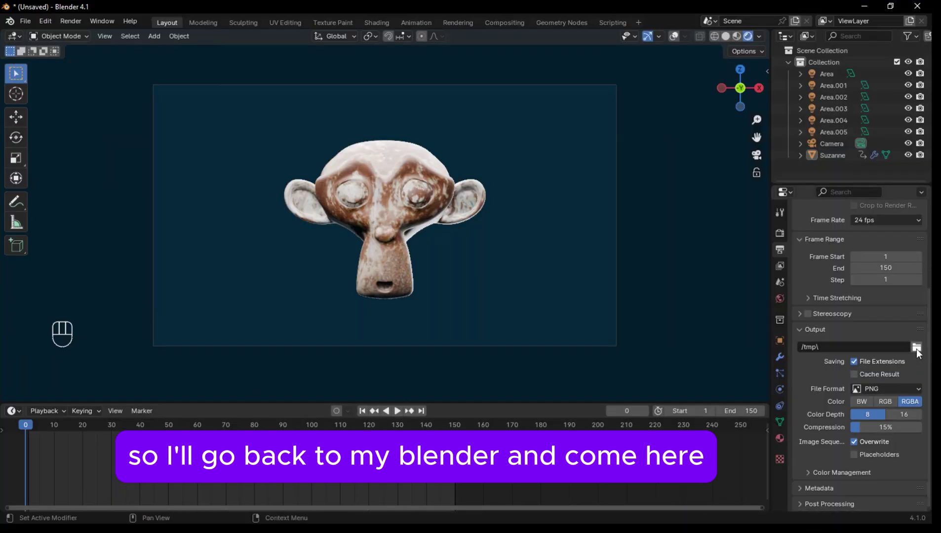
left_click(916, 348)
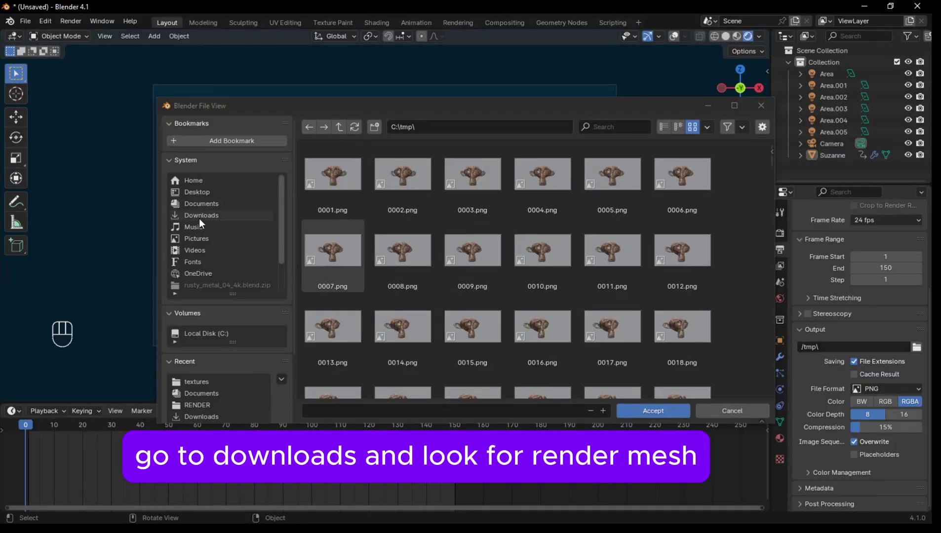
left_click(200, 218)
scroll(715, 207, "down", 10)
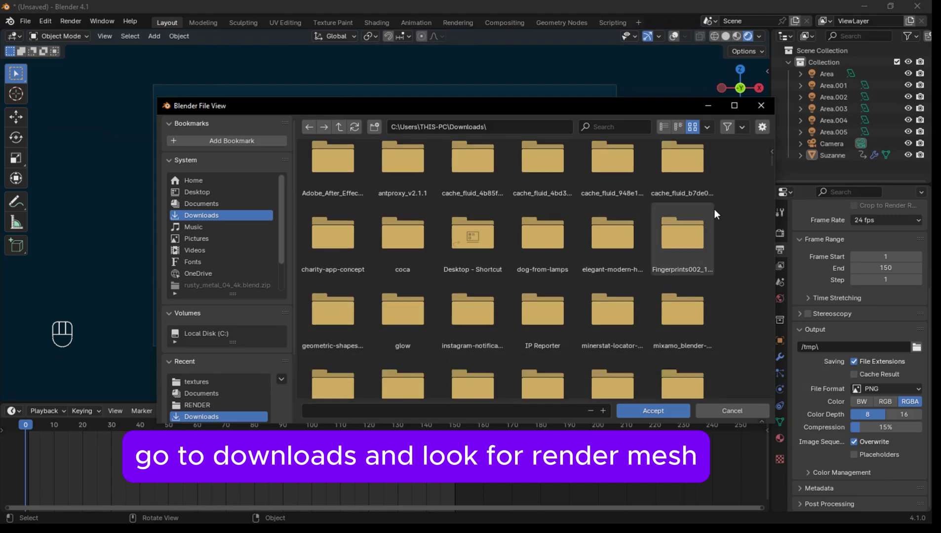
left_click(628, 127)
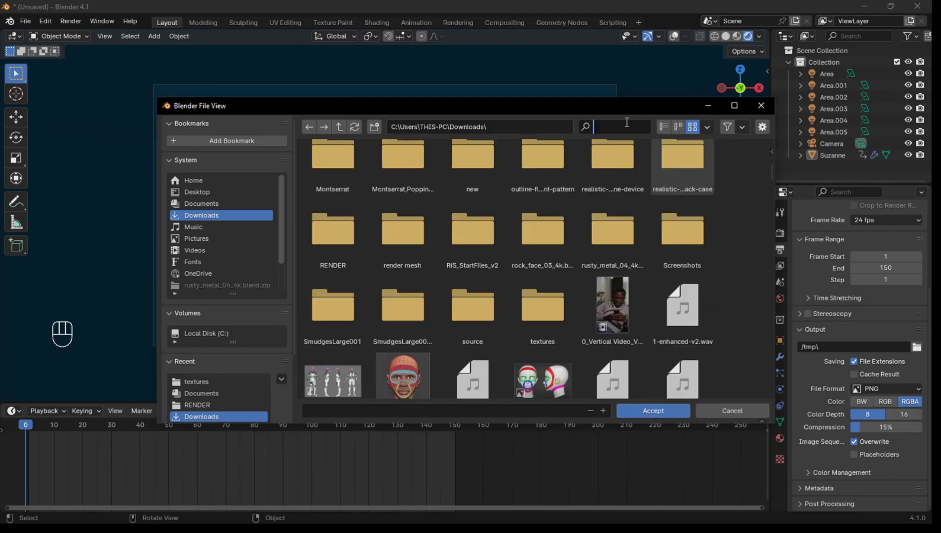
type("ren")
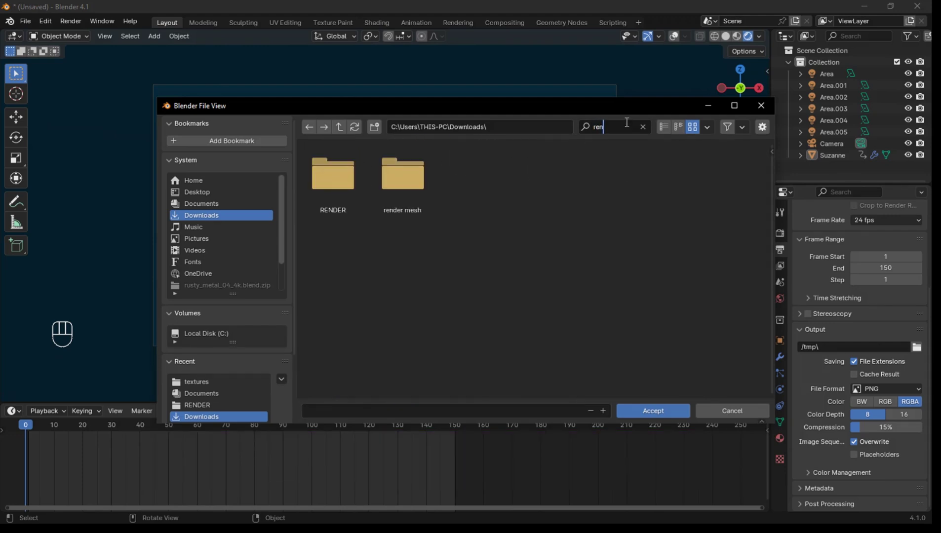
double_click(417, 177)
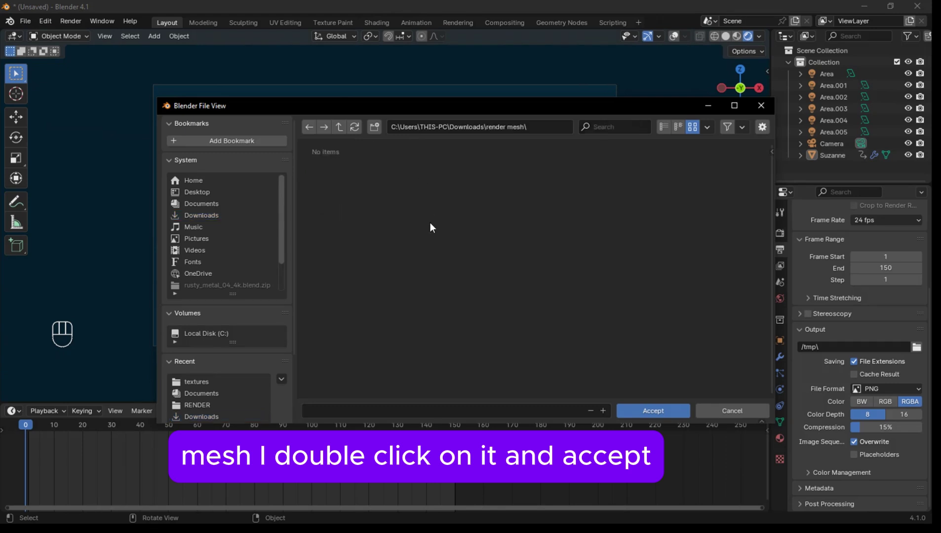
left_click(653, 411)
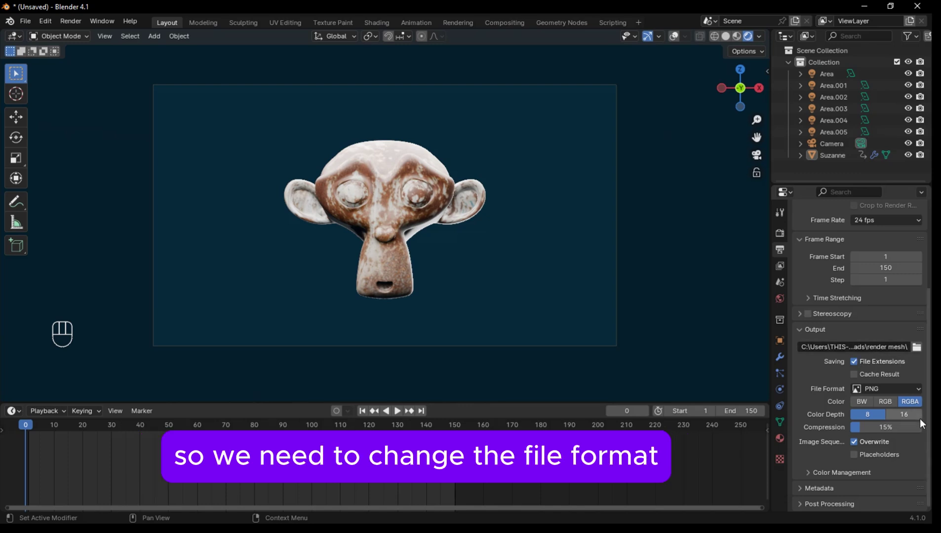
- Review the output file format choices and the render engine, keeping PNG and EEVEE
left_click(913, 389)
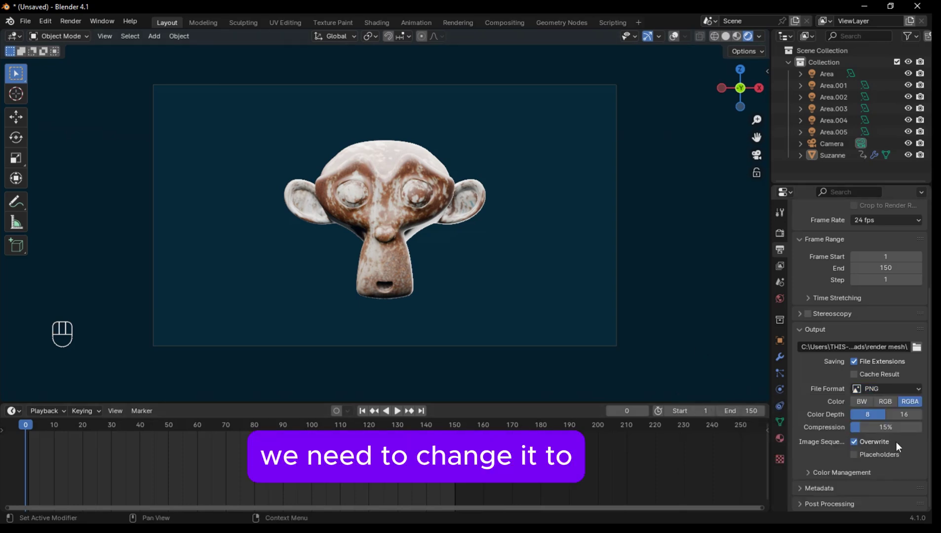
left_click(914, 388)
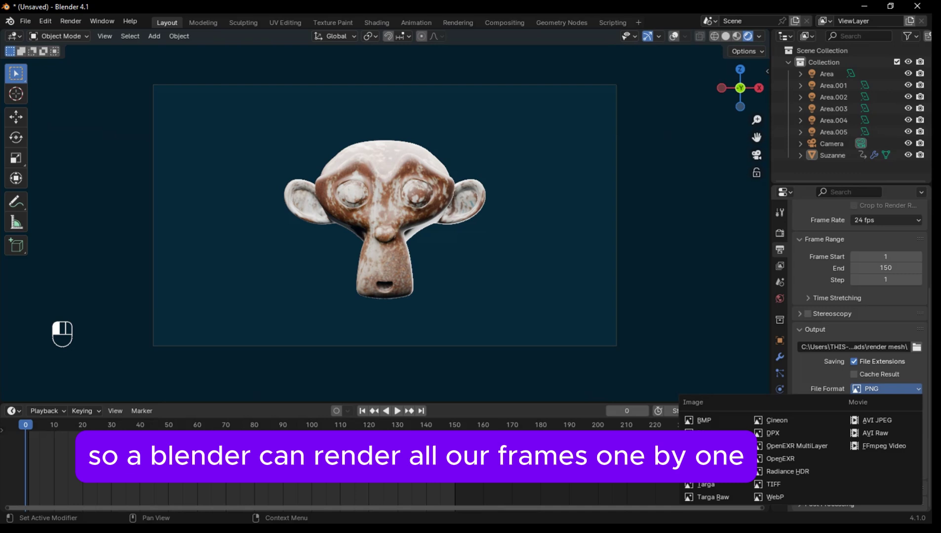
key("Escape")
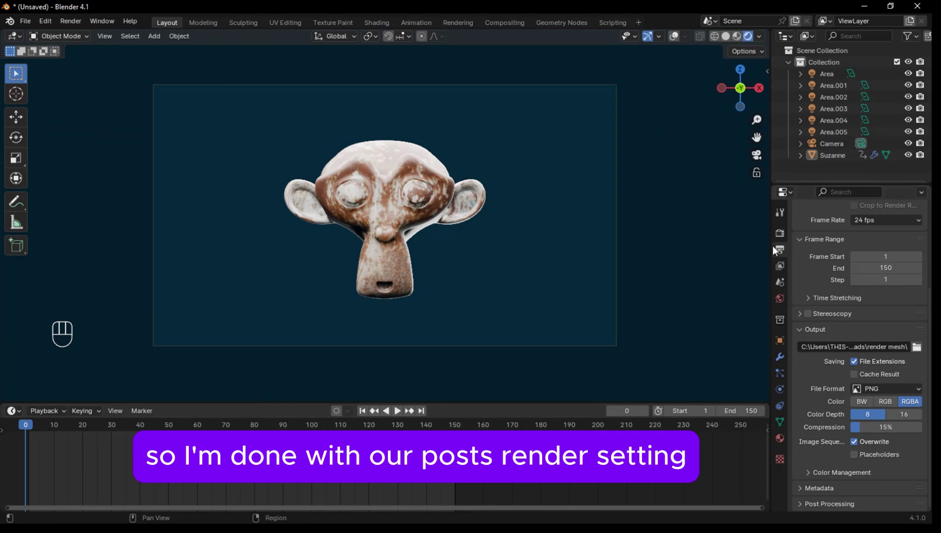
left_click(781, 234)
scroll(857, 271, "up", 2)
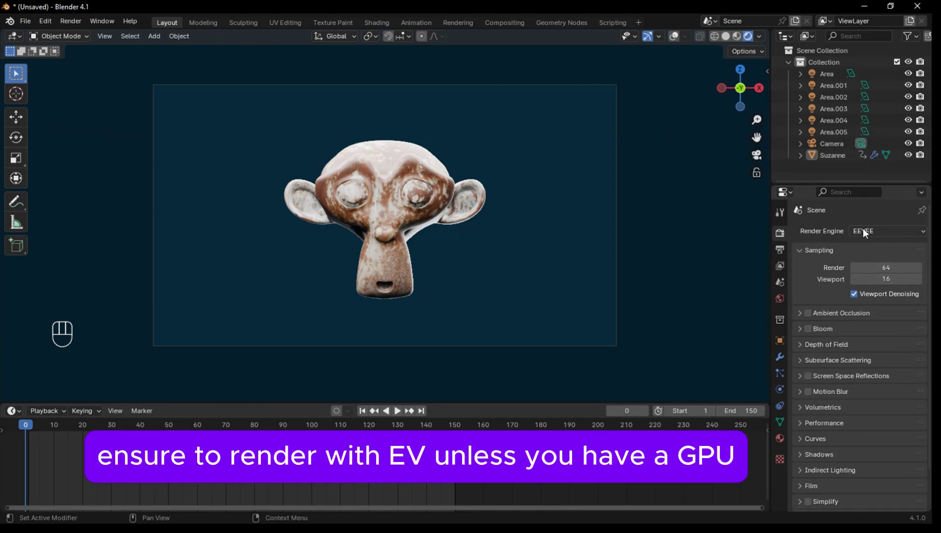
left_click(887, 232)
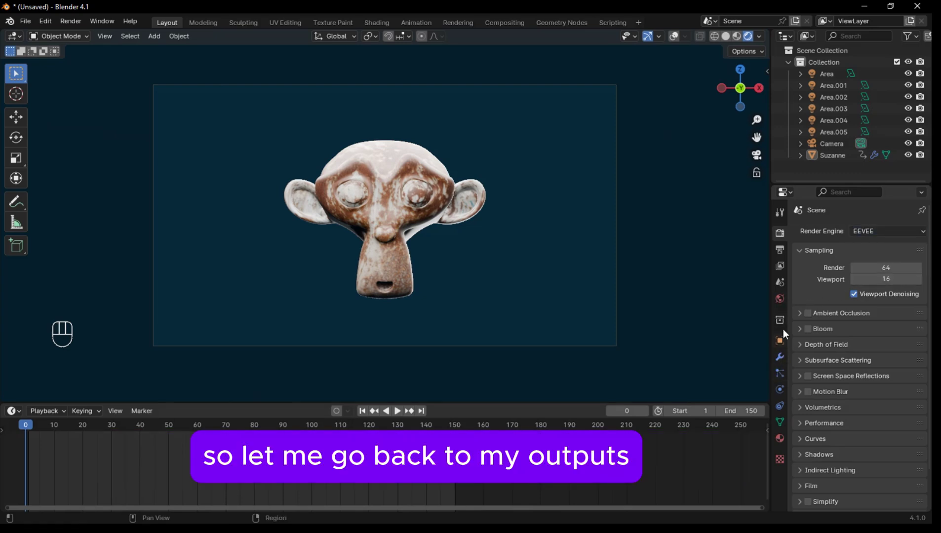
- Recheck the output settings and render the full animation, frames 1 to 150, as PNG images
left_click(780, 250)
scroll(894, 439, "down", 3)
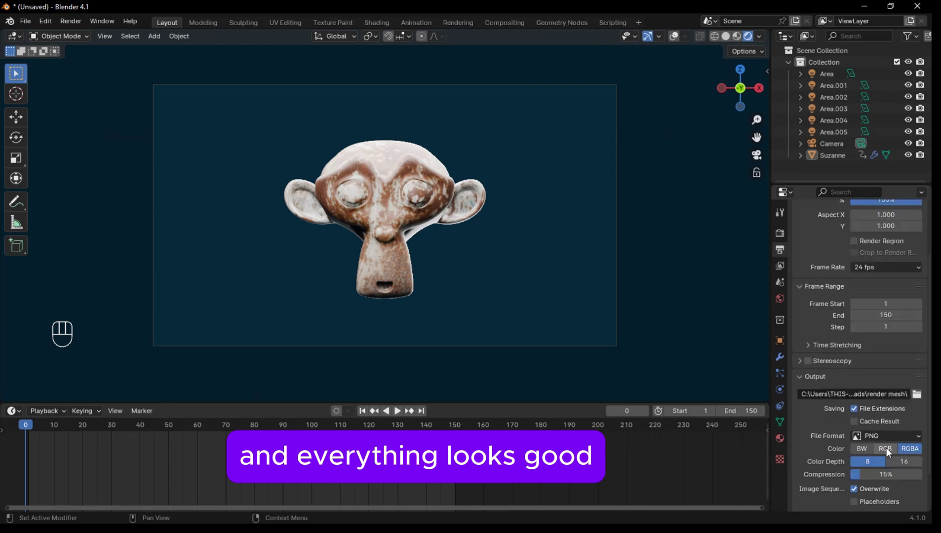
scroll(884, 439, "down", 2)
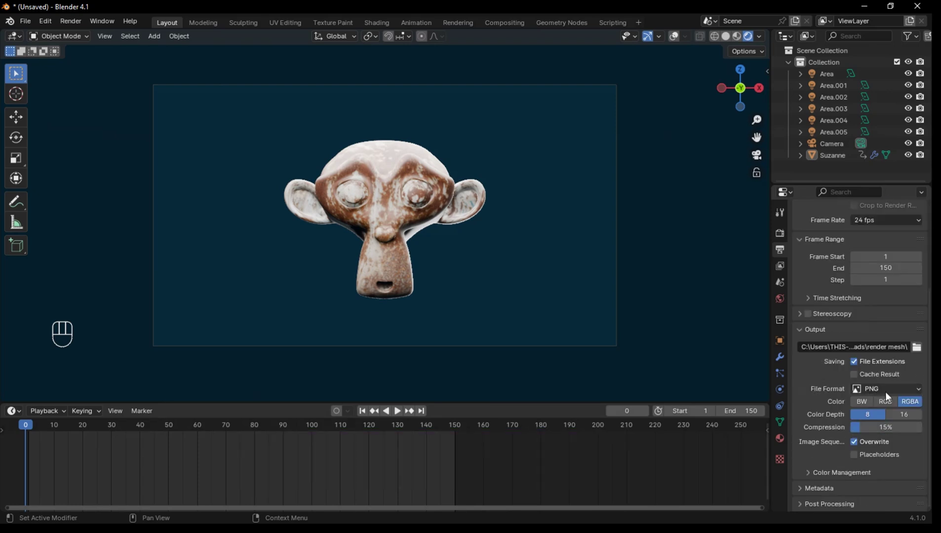
left_click(72, 22)
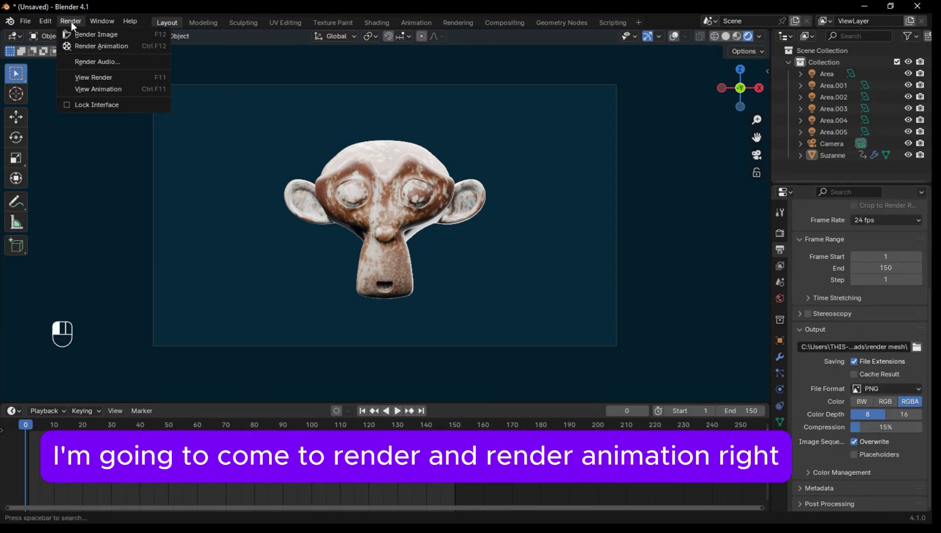
left_click(113, 44)
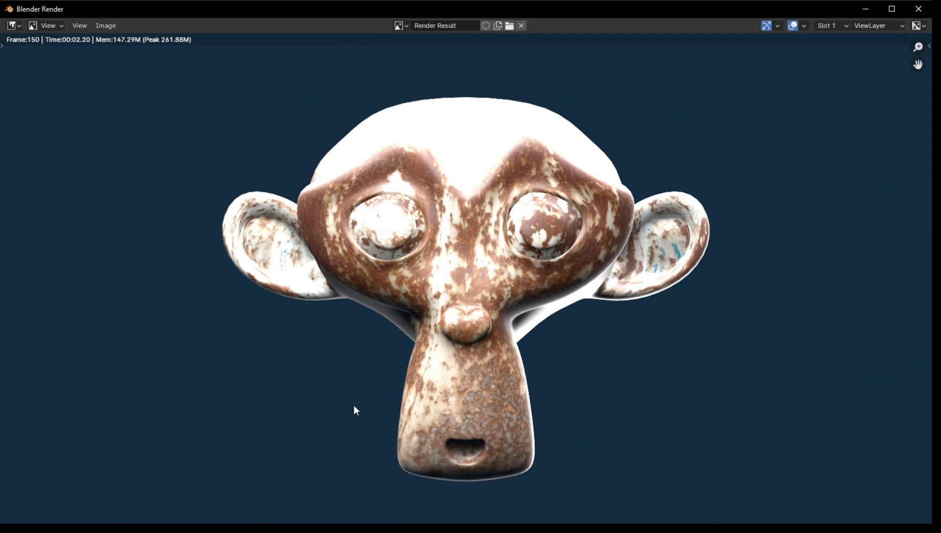
- Switch to File Explorer, look through the rendered frames in the "render mesh" folder and close the window
key("super")
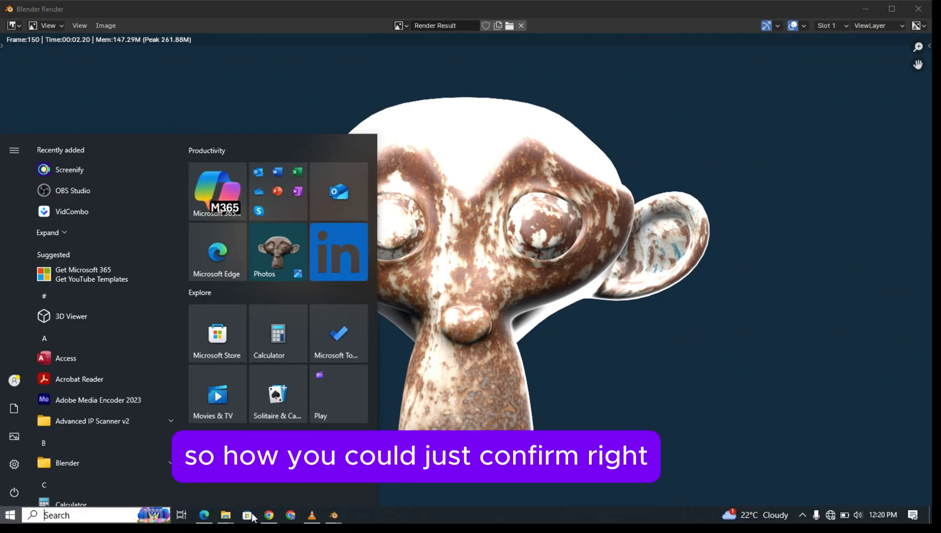
mouse_move(230, 517)
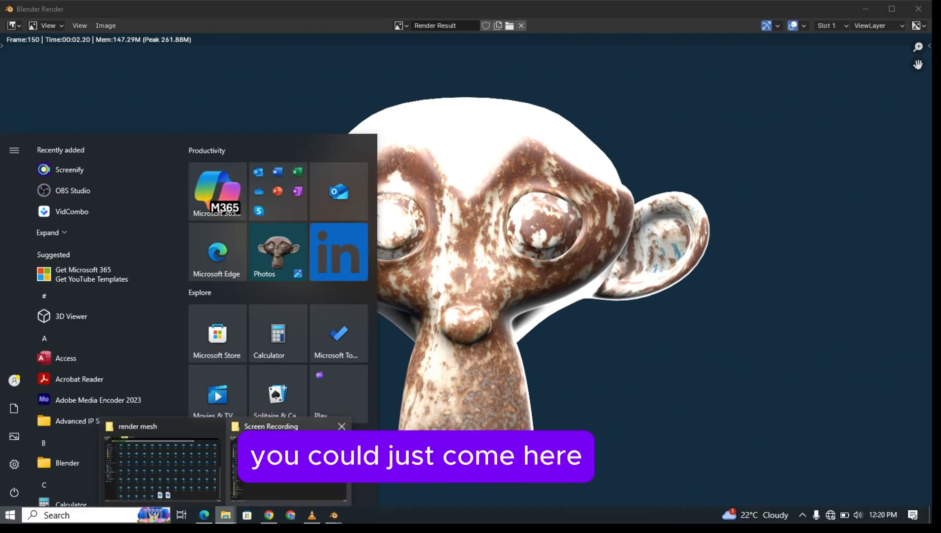
left_click(172, 448)
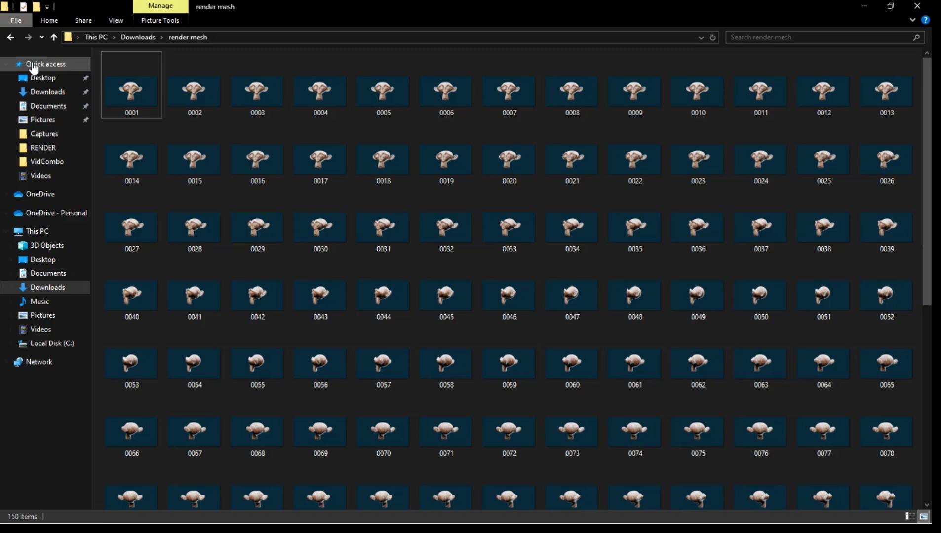
left_click(10, 37)
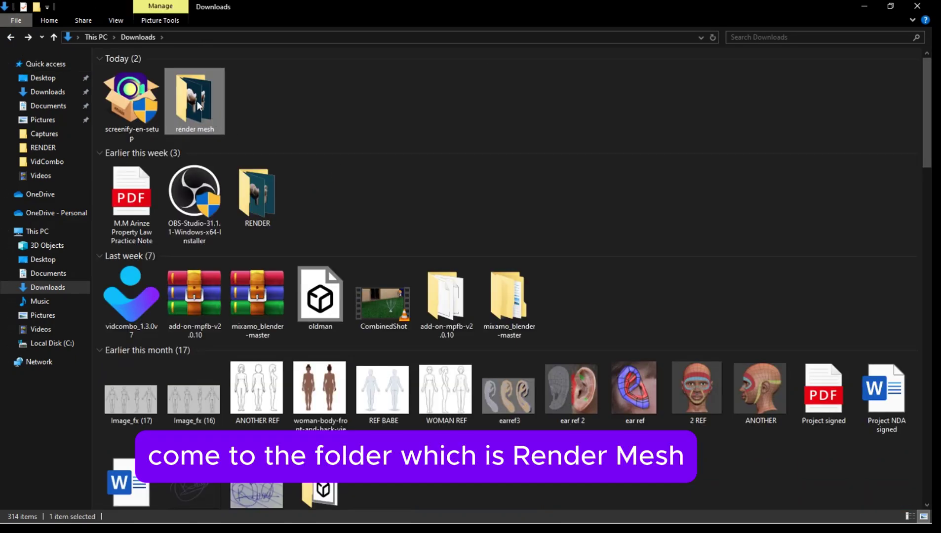
double_click(196, 102)
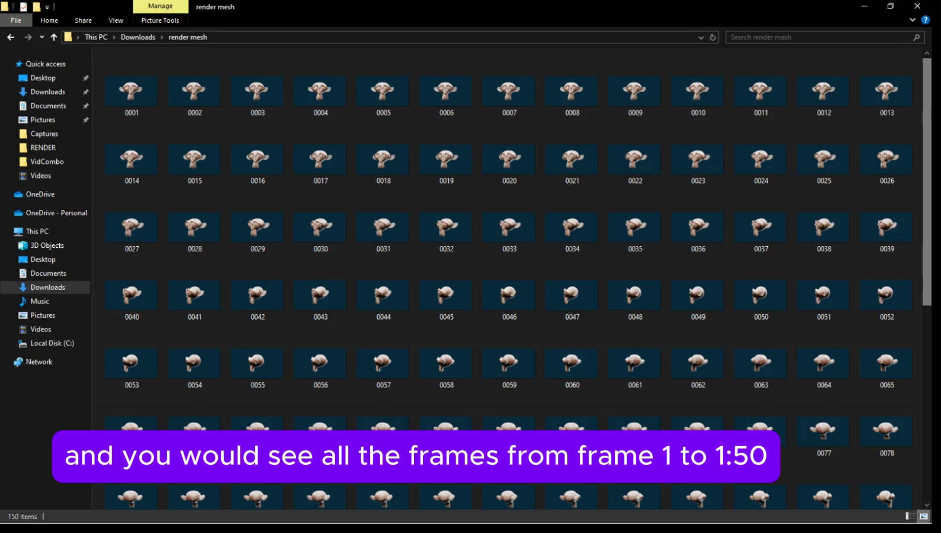
mouse_move(928, 160)
left_mouse_down()
mouse_move(930, 353)
mouse_move(928, 161)
left_mouse_up()
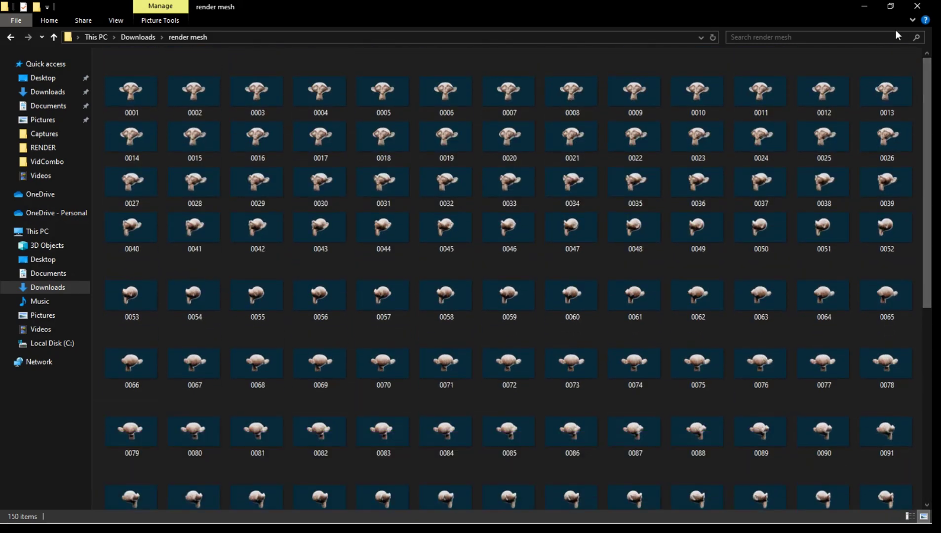
left_click(917, 6)
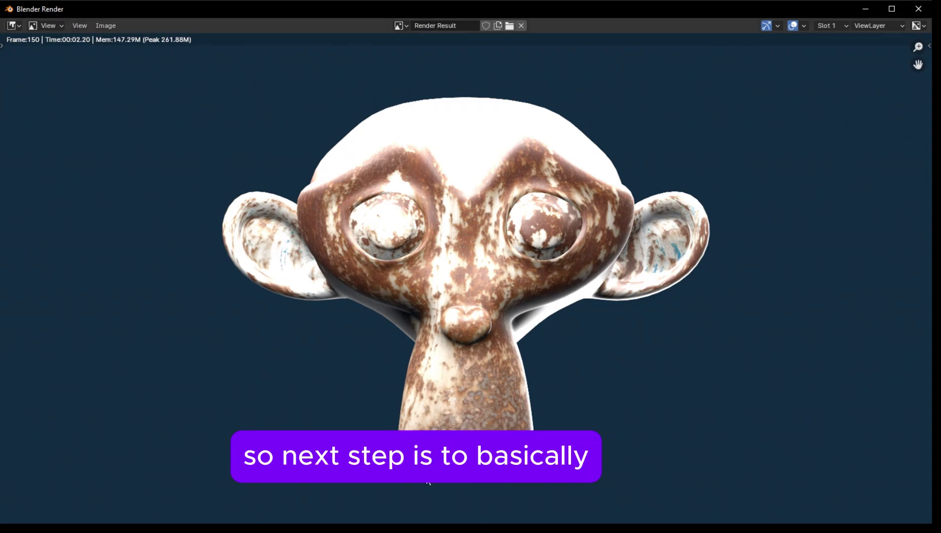
- Return to the main Blender window, change the 3D viewport to the Video Sequencer and delete the existing image strip on Channel 1
key("super")
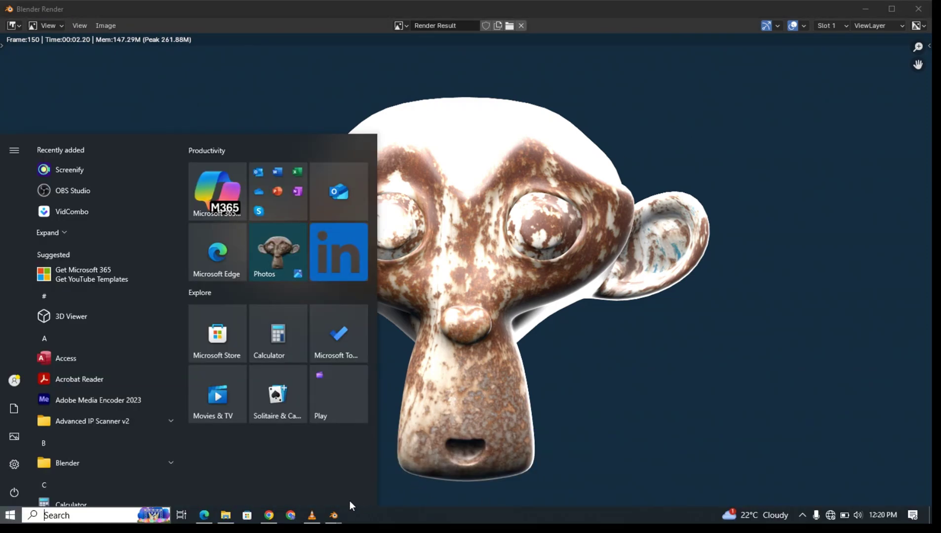
mouse_move(335, 515)
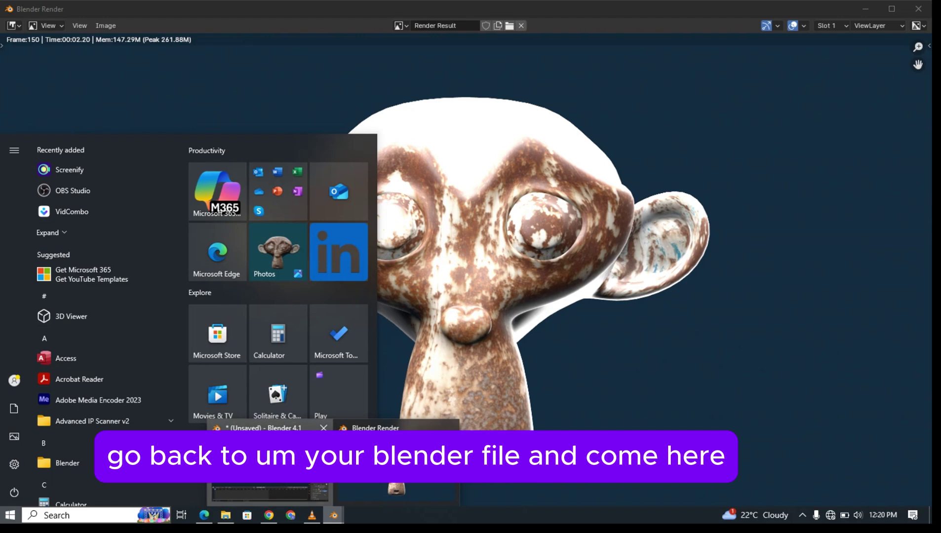
left_click(269, 491)
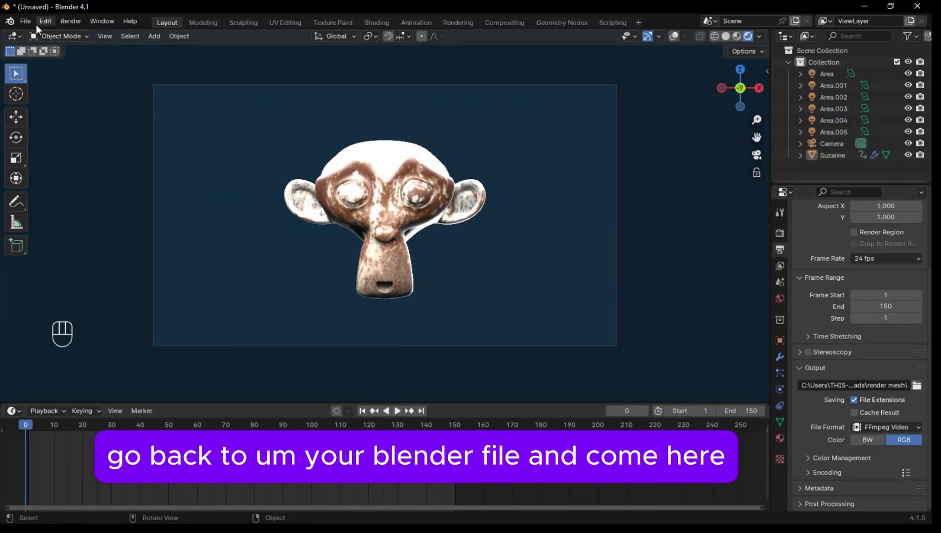
left_click(13, 37)
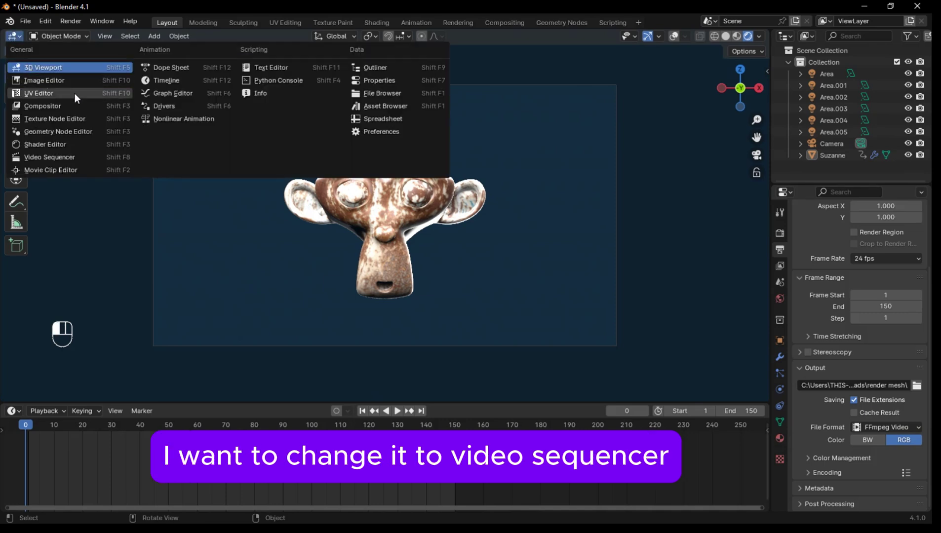
left_click(72, 155)
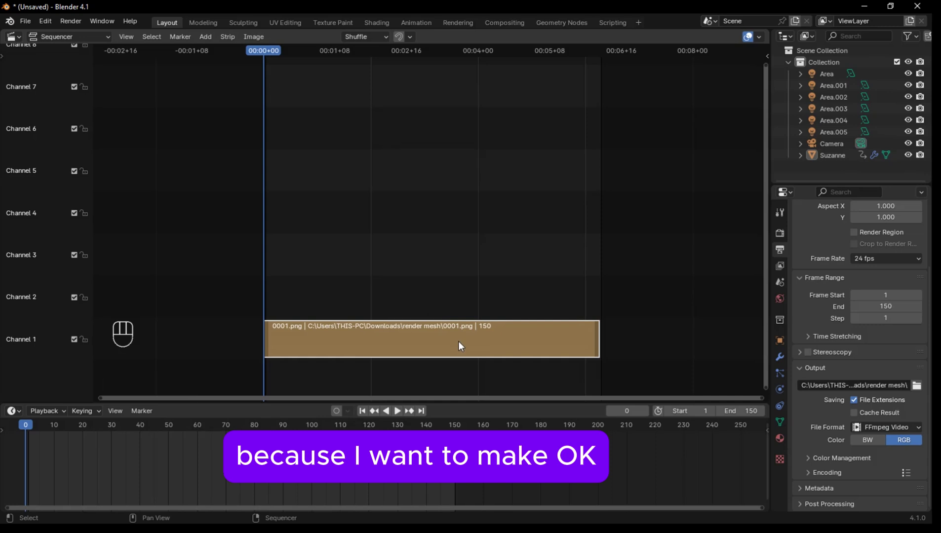
key("x")
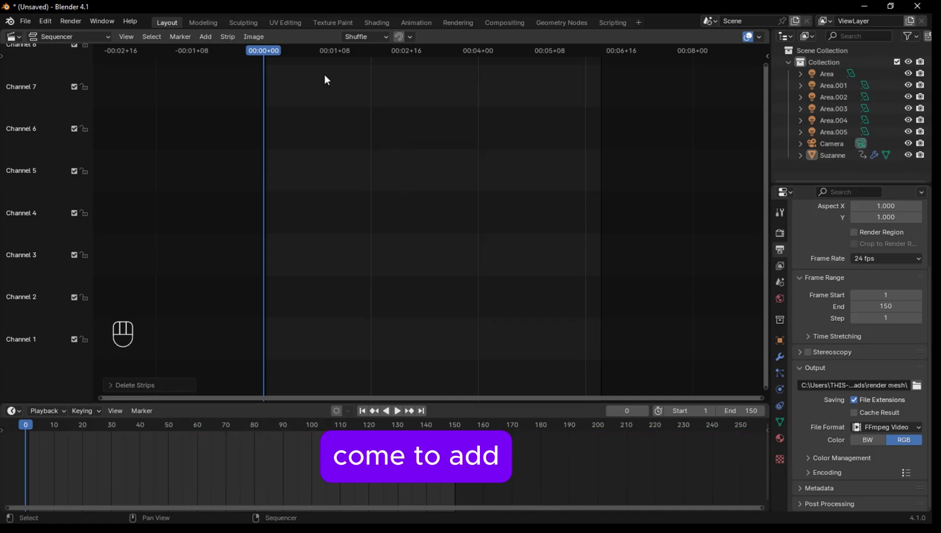
- Start adding an image sequence to the sequencer and search the Downloads folder for "rend"
left_click(205, 37)
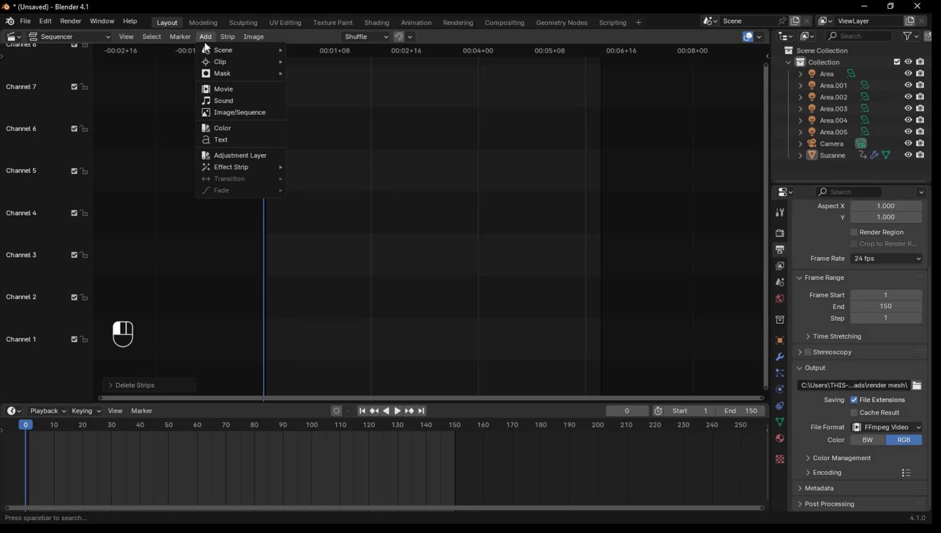
left_click(250, 114)
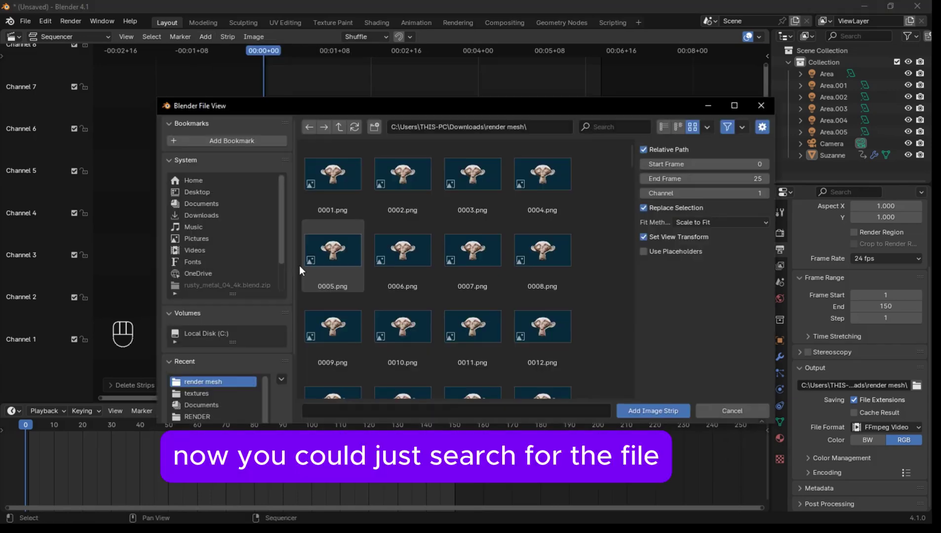
left_click(200, 215)
left_click(607, 126)
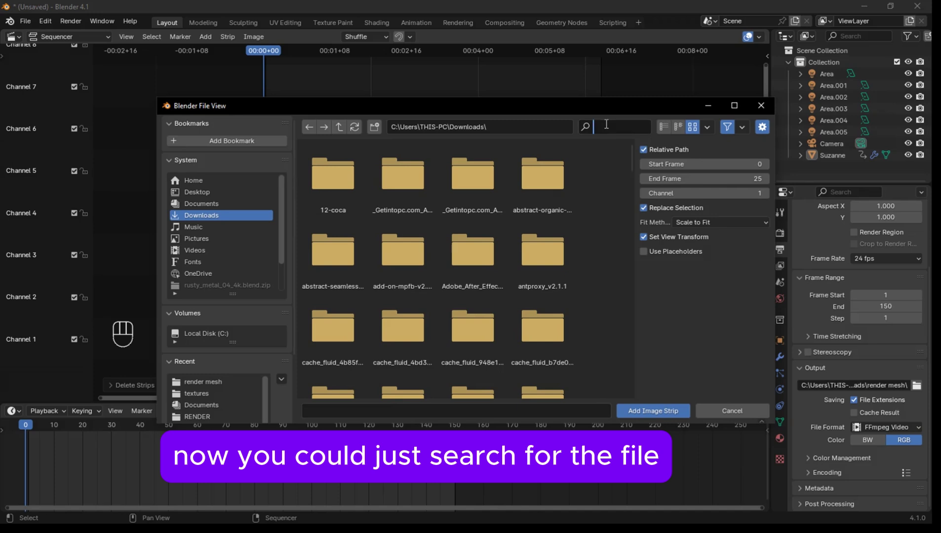
type("r")
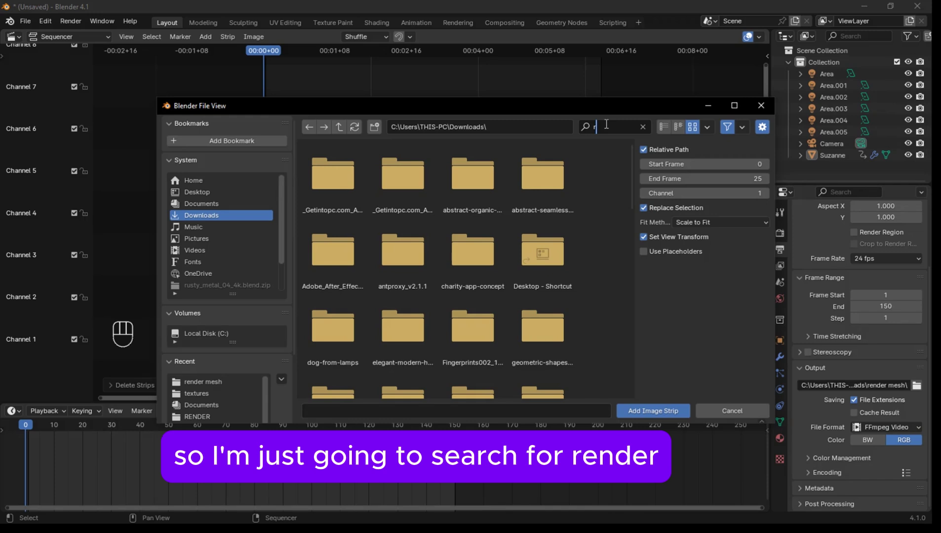
type("nder")
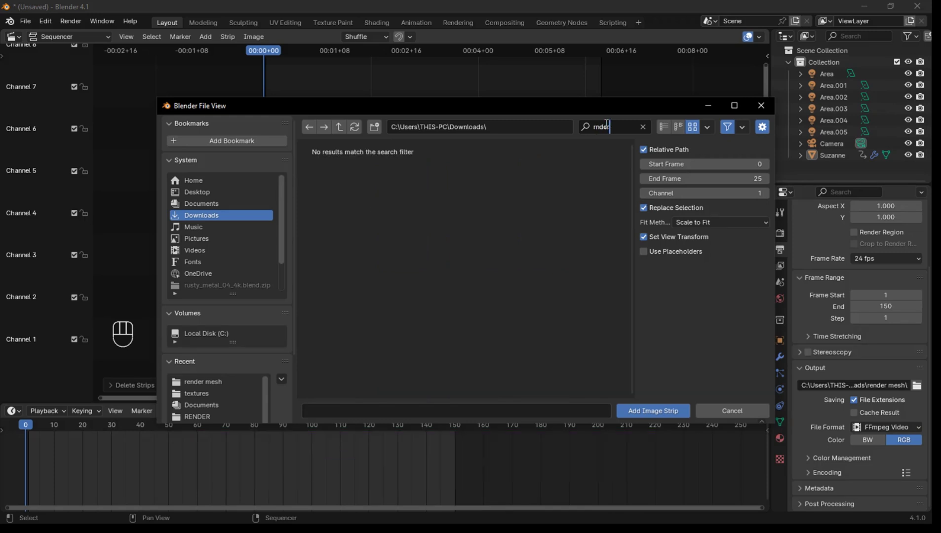
key("BackSpace")
key("BackSpace")
key("BackSpace")
key("BackSpace")
type("end")
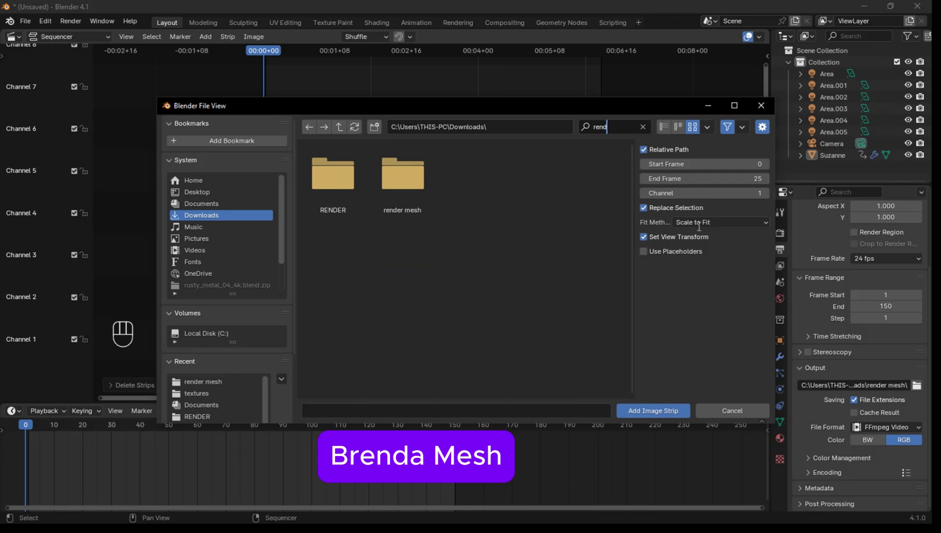
- Open the "render mesh" folder and add all its PNG frames as one image strip on Channel 1
left_click(385, 168)
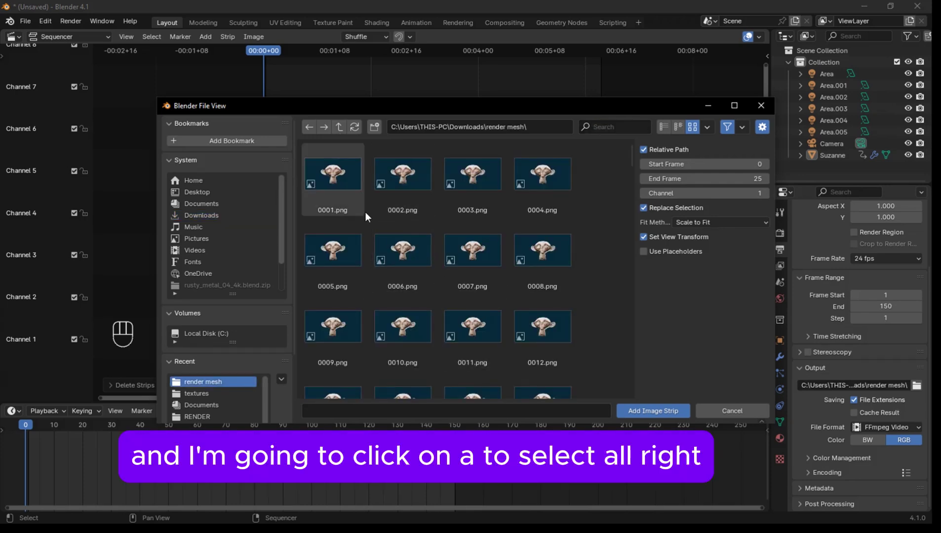
key("a")
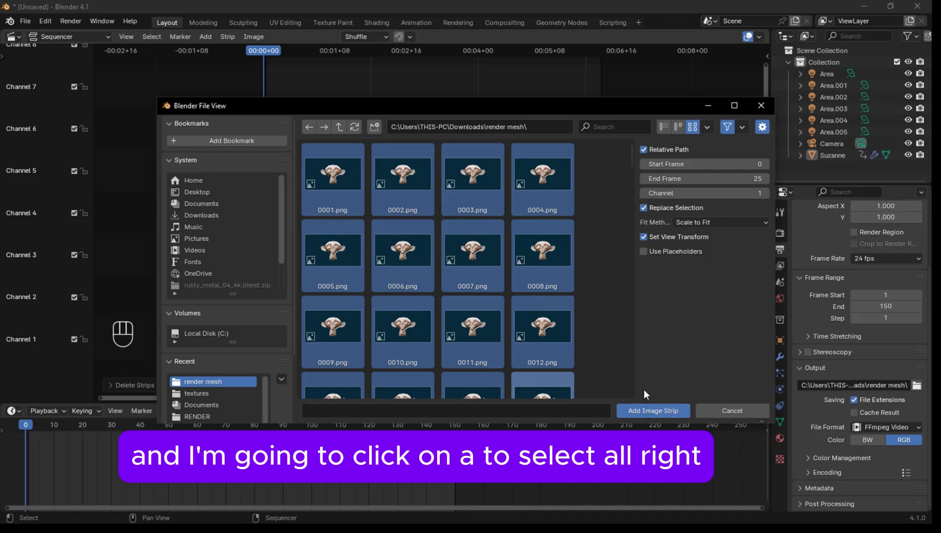
left_click(660, 411)
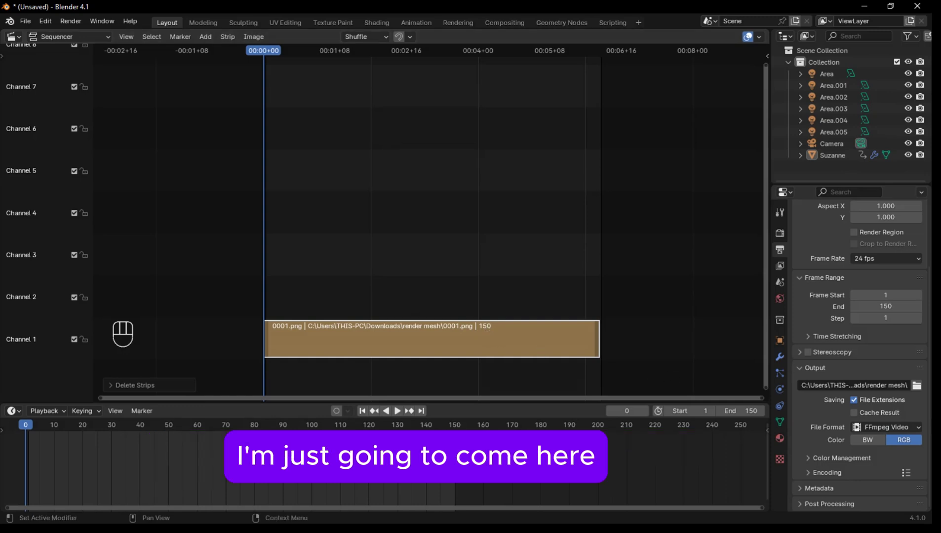
- Choose FFmpeg Video as the output file format and render the sequenced frames as an animation
left_click(908, 427)
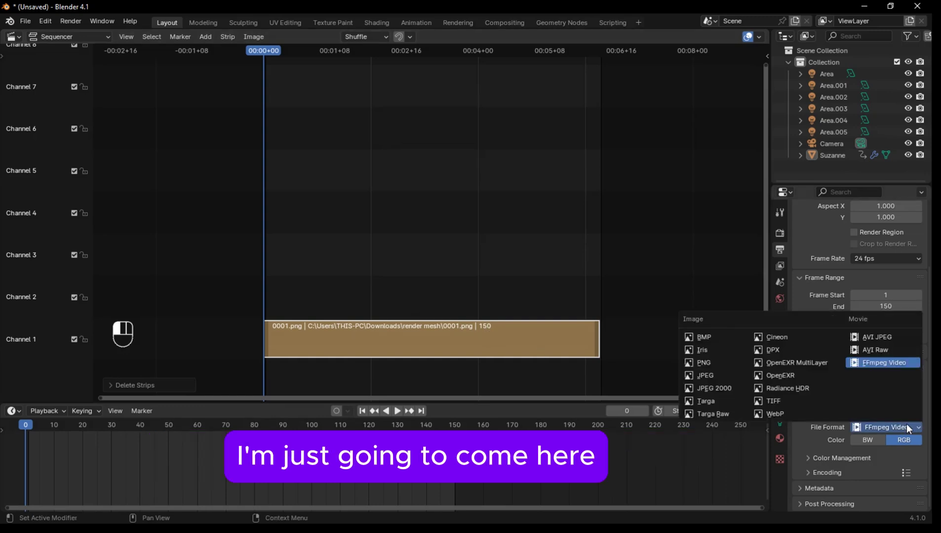
left_click(894, 361)
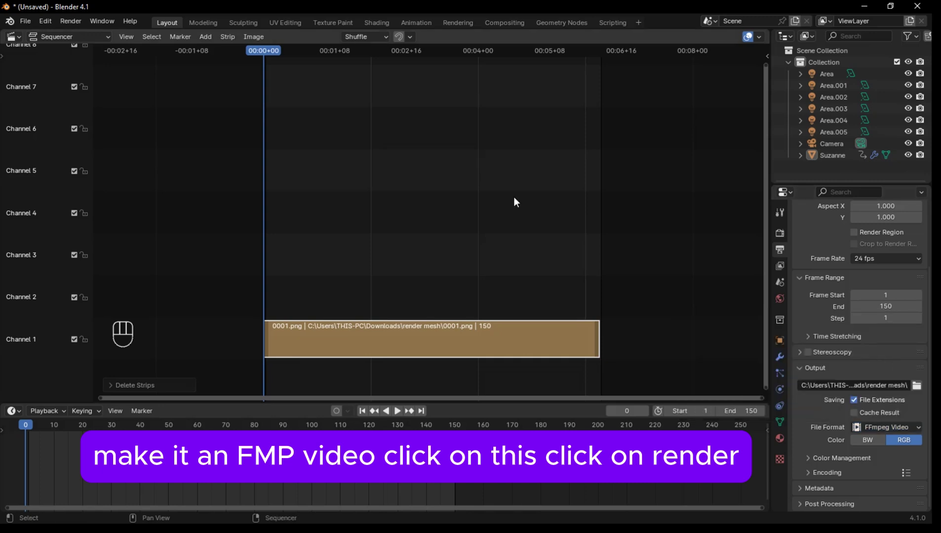
left_click(71, 20)
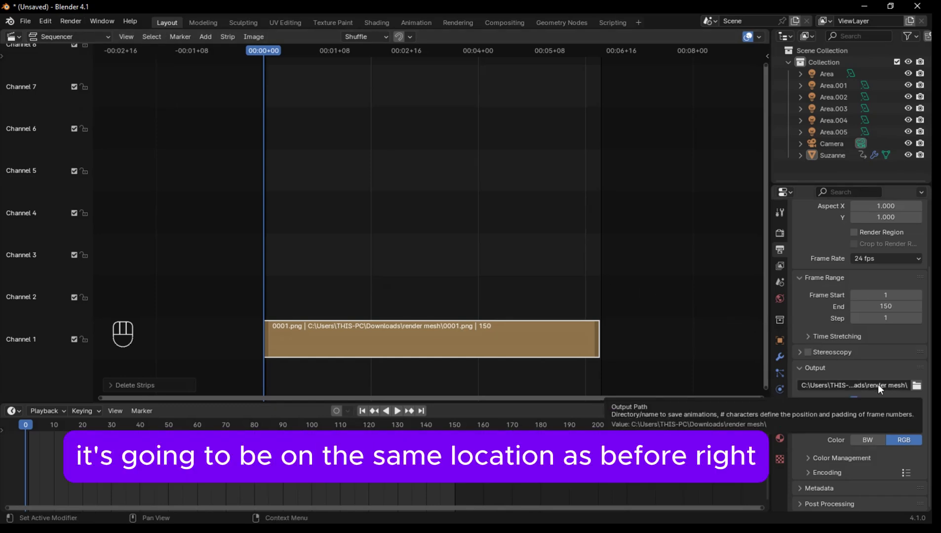
left_click(65, 22)
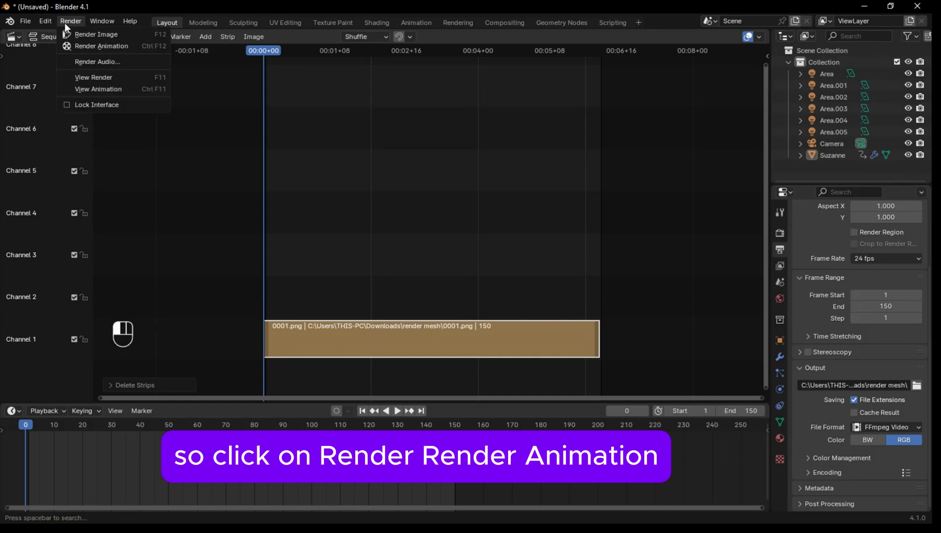
left_click(103, 46)
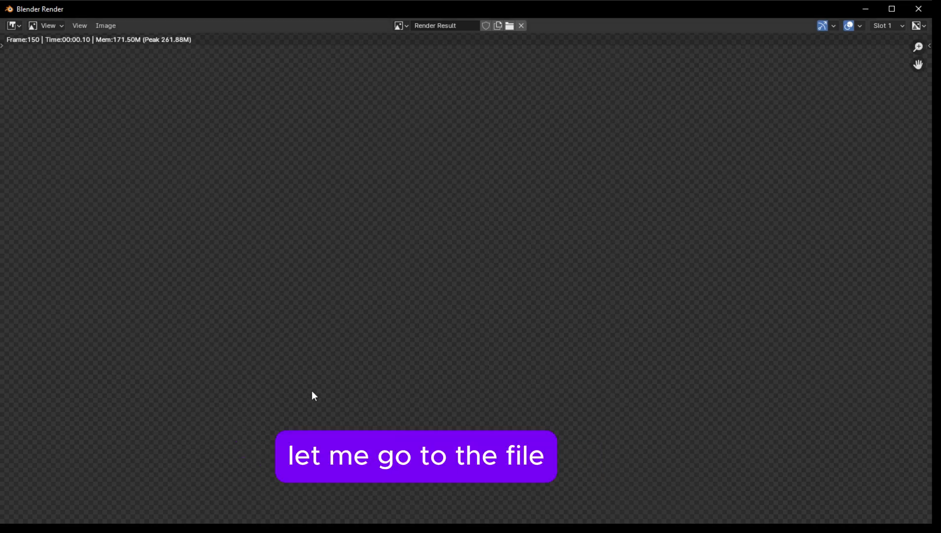
- Switch to File Explorer, open the "render mesh" folder in Downloads and select the 0001-0150 video
key("super")
left_click(226, 515)
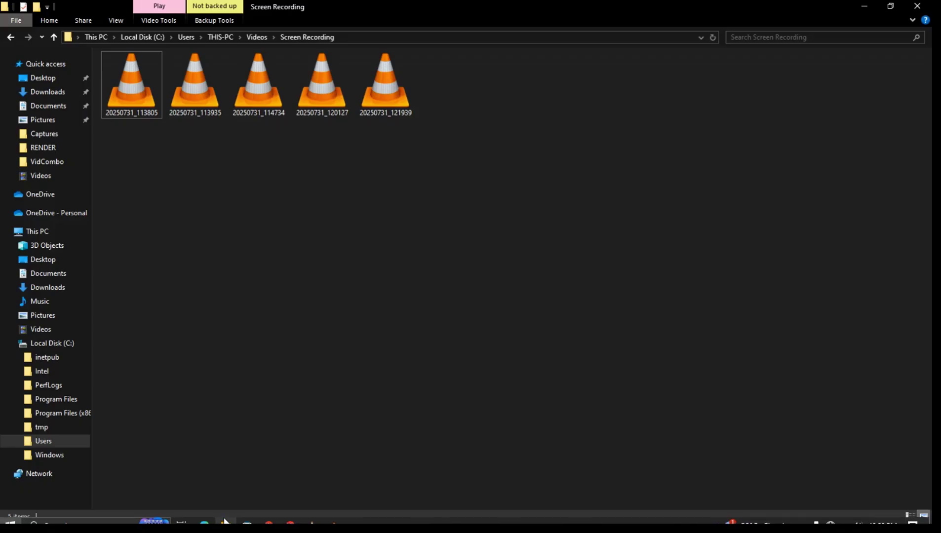
left_click(45, 92)
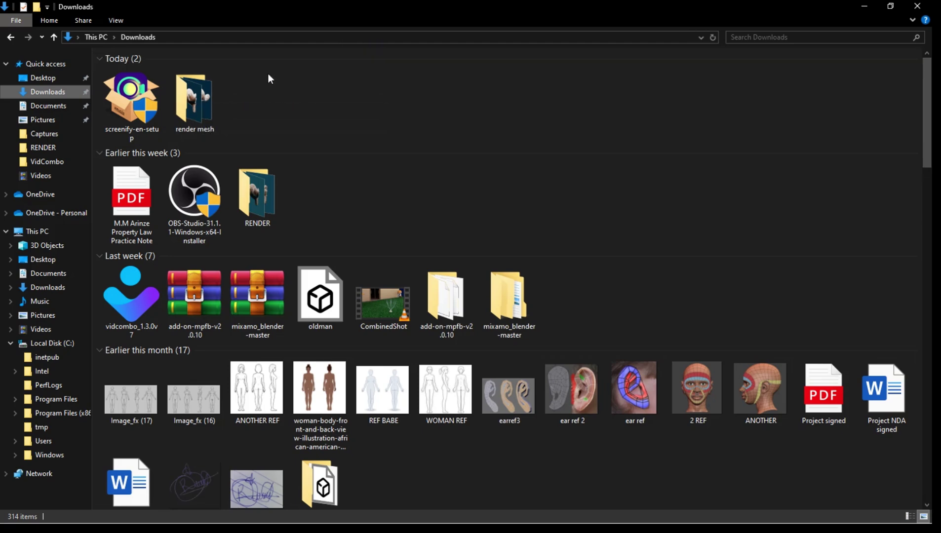
double_click(196, 95)
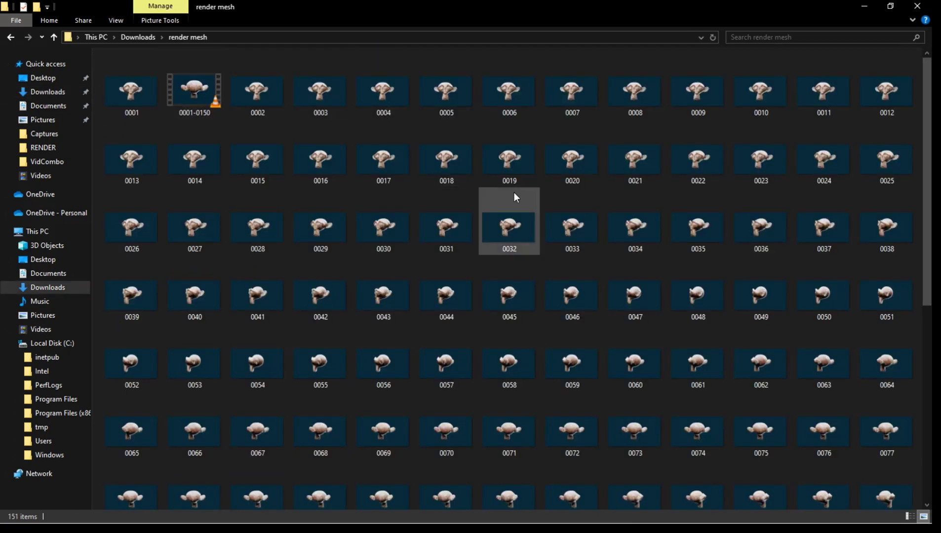
left_click(195, 100)
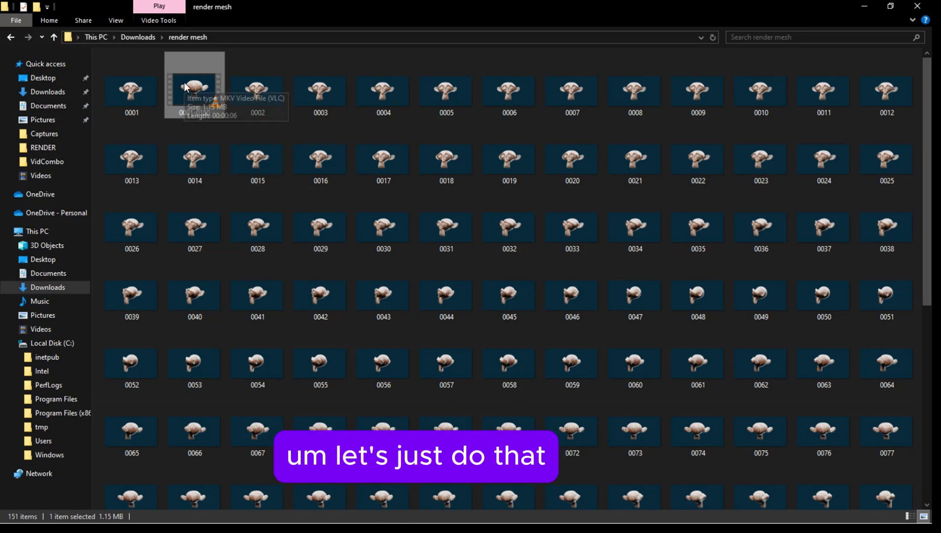
- Switch to VLC media player, play the 0001-0150 video from the "render mesh" folder, pause it and close the player
key("super")
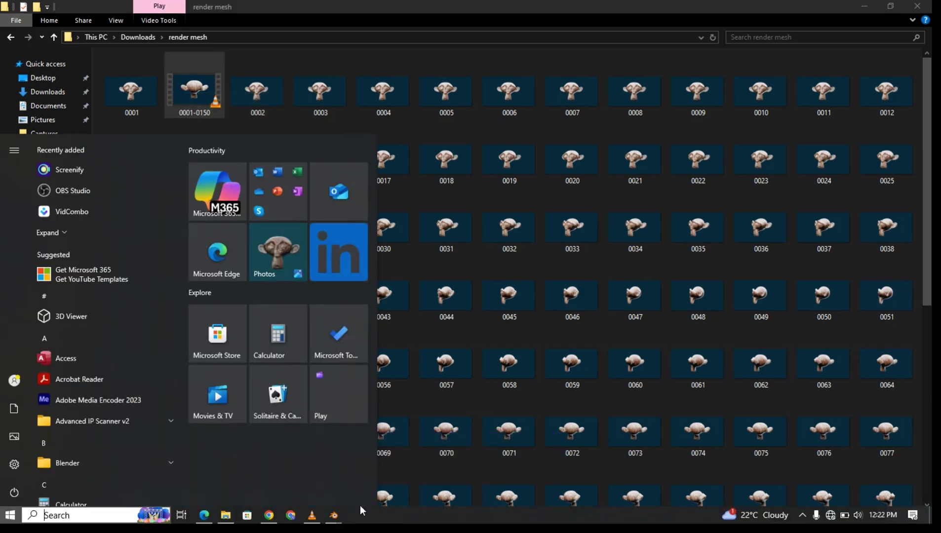
left_click(311, 515)
left_click_drag(243, 10, 544, 102)
left_click(194, 89)
left_click_drag(194, 89, 447, 238)
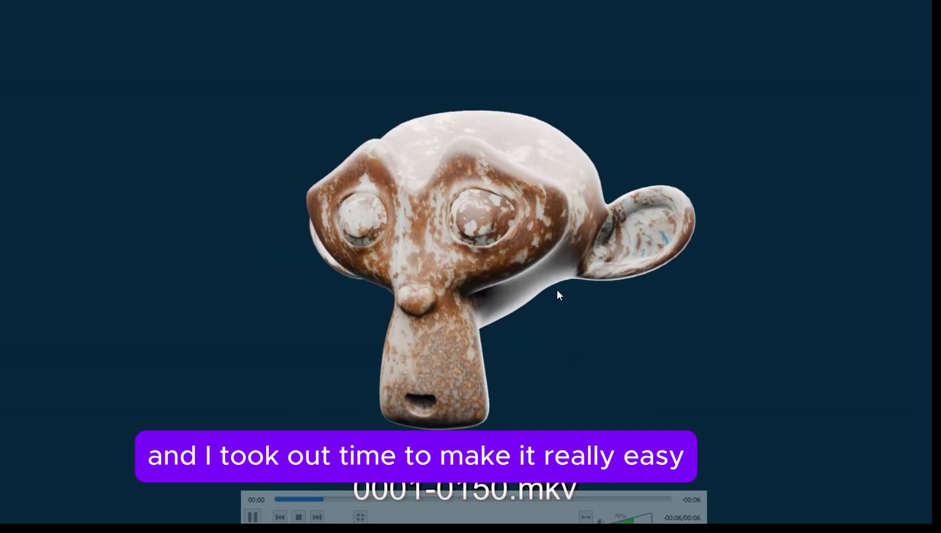
key("space")
double_click(634, 188)
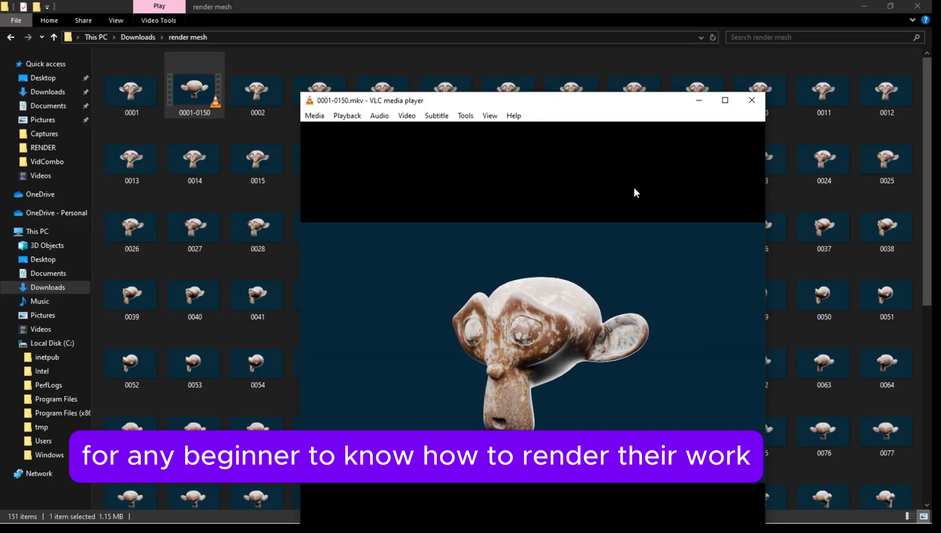
left_click(752, 100)
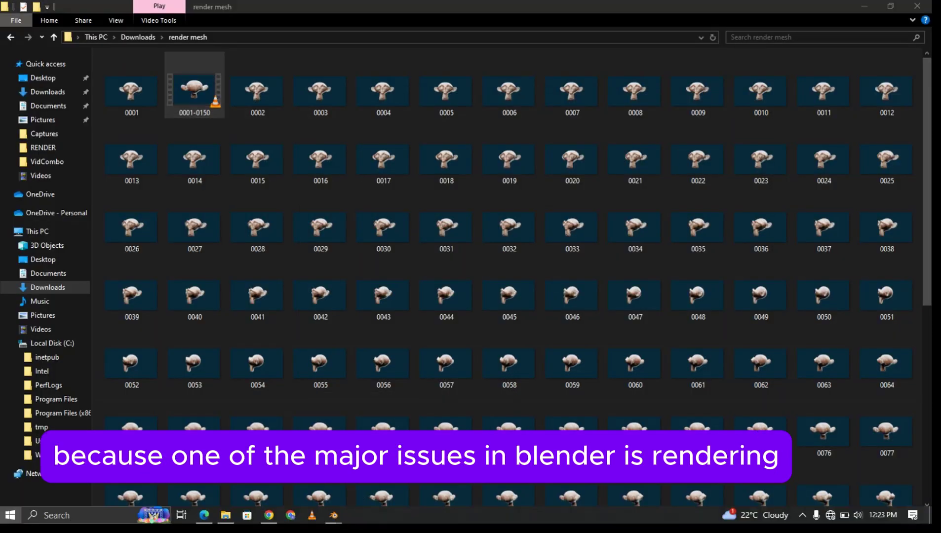
- Return to the main Blender window and change the Video Sequencer area back to the 3D Viewport
key("super")
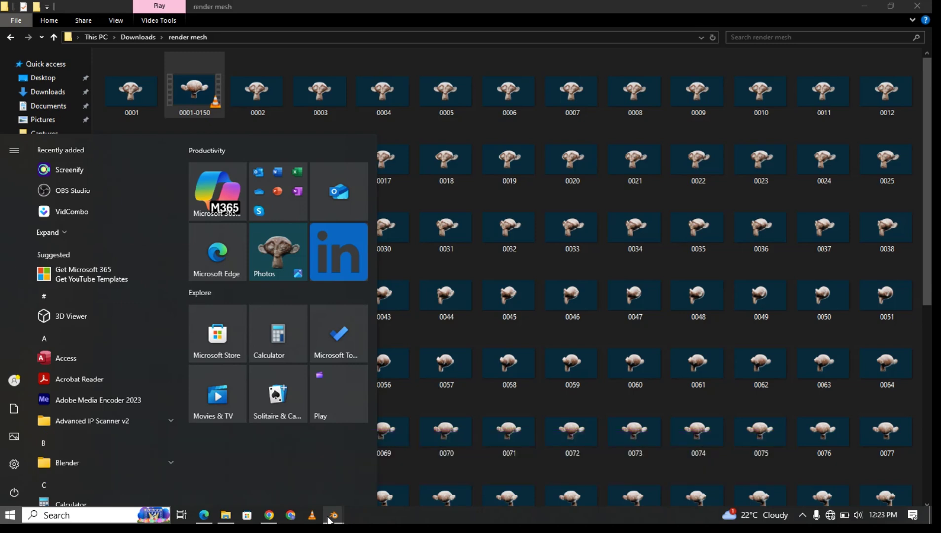
mouse_move(331, 516)
left_click(269, 469)
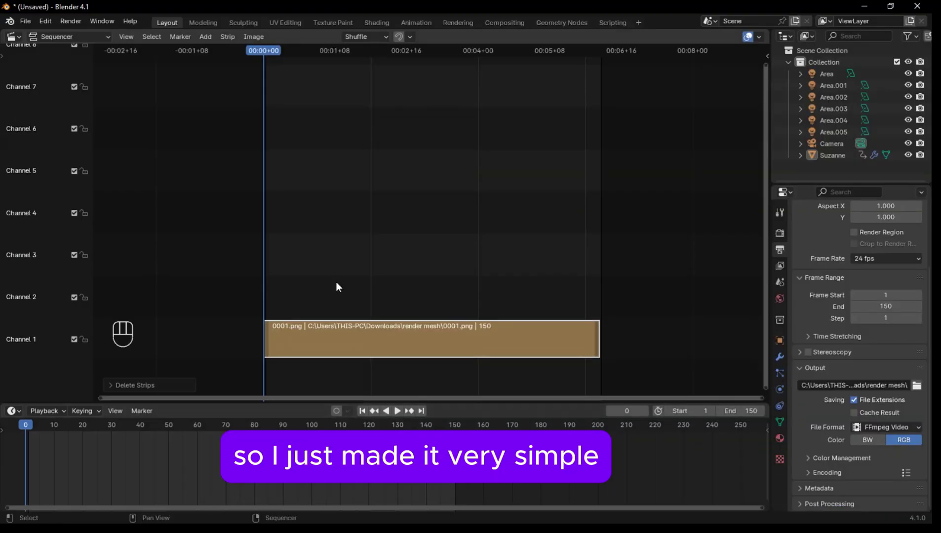
left_click(13, 36)
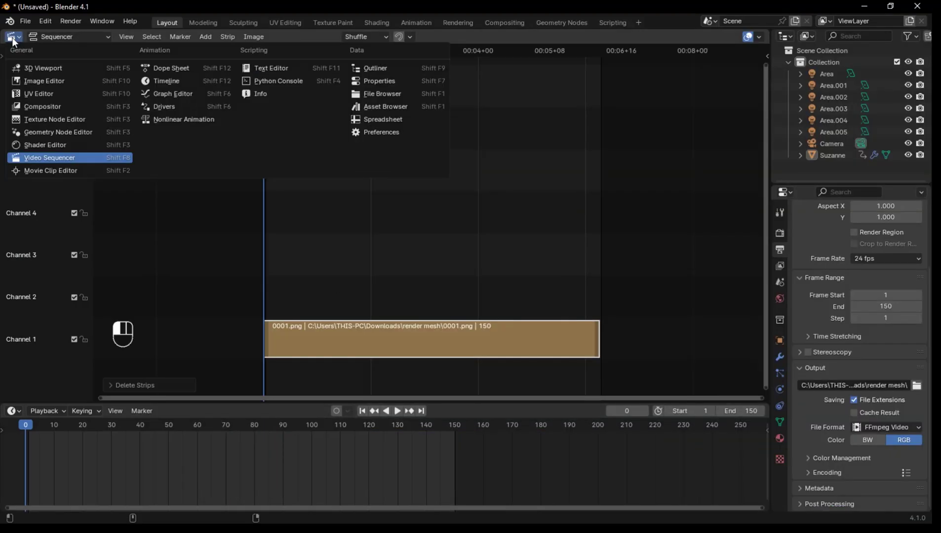
left_click(53, 69)
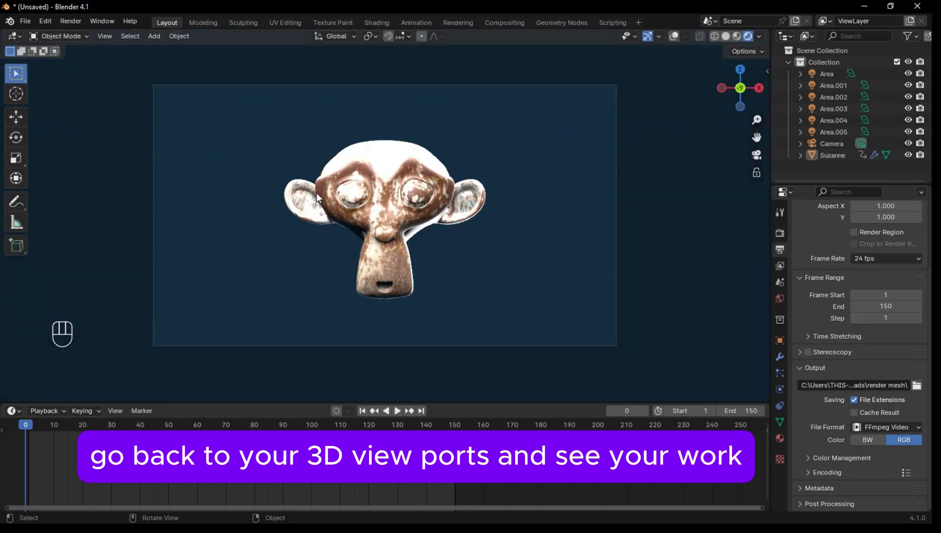